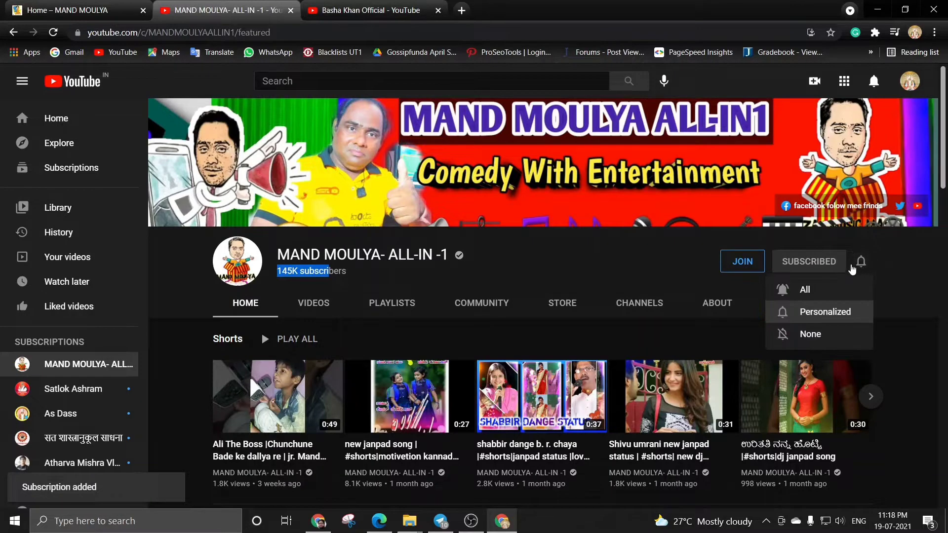
- Turn on all notifications for the MAND MOULYA- ALL-IN -1 channel and look through its home page sections
left_click(795, 288)
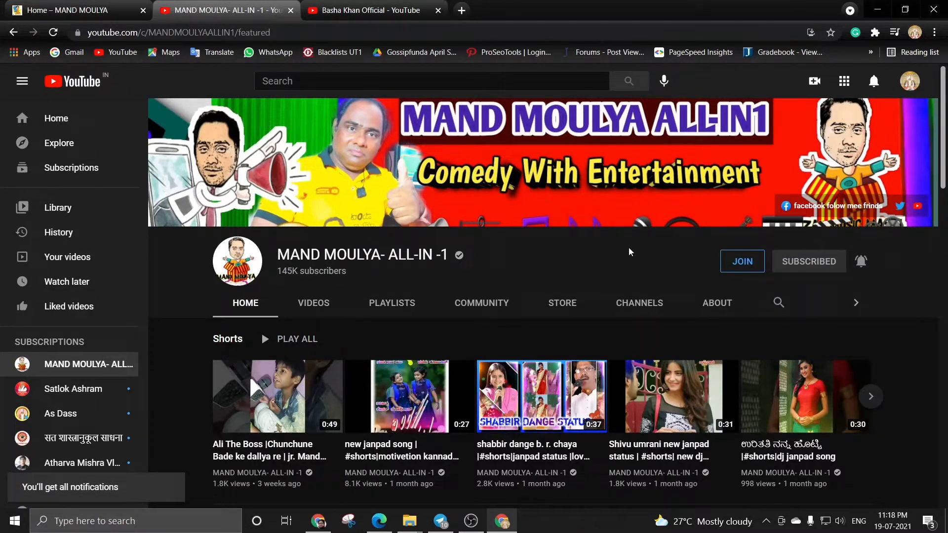
scroll(618, 269, "down", 6)
scroll(611, 271, "up", 1)
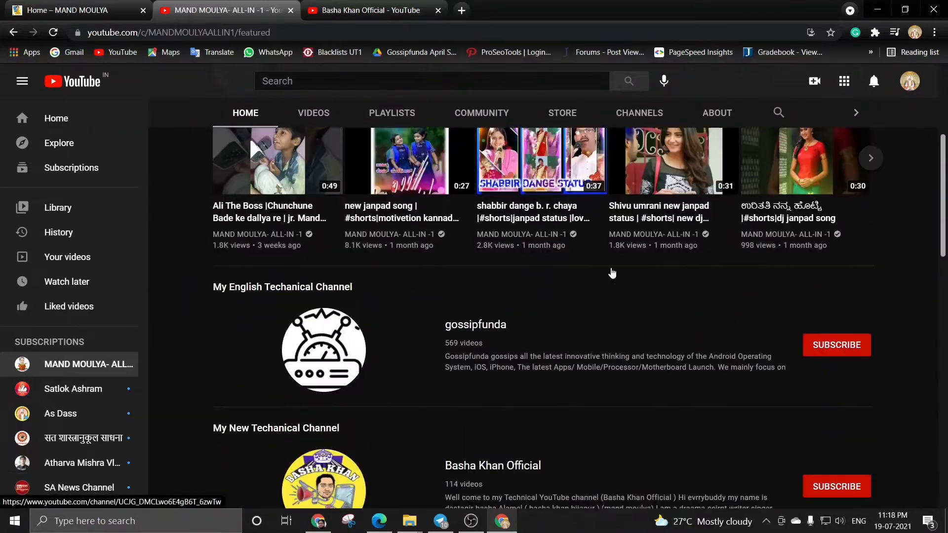
scroll(611, 271, "down", 9)
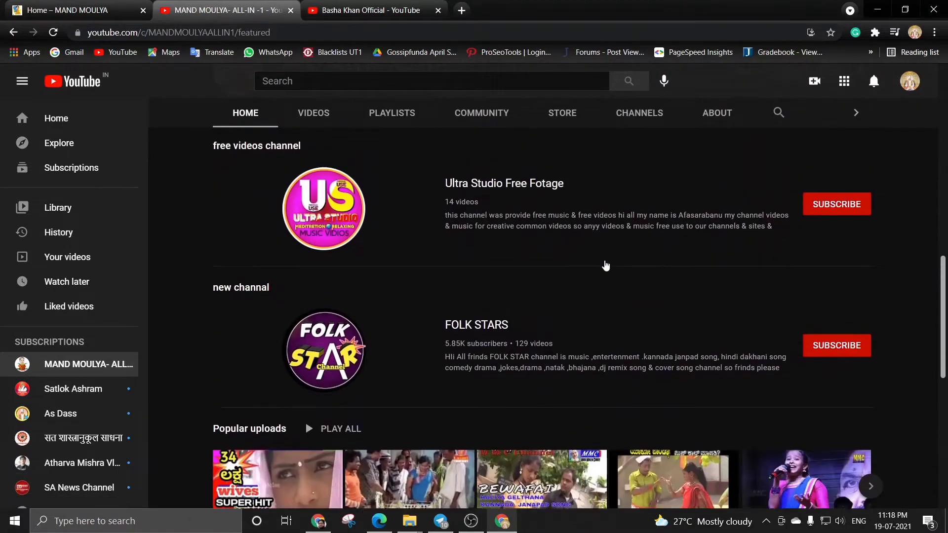
scroll(608, 265, "up", 5)
- Subscribe to the other open YouTube channel and briefly play its featured video about YouTube awards, pausing it again
left_click(390, 10)
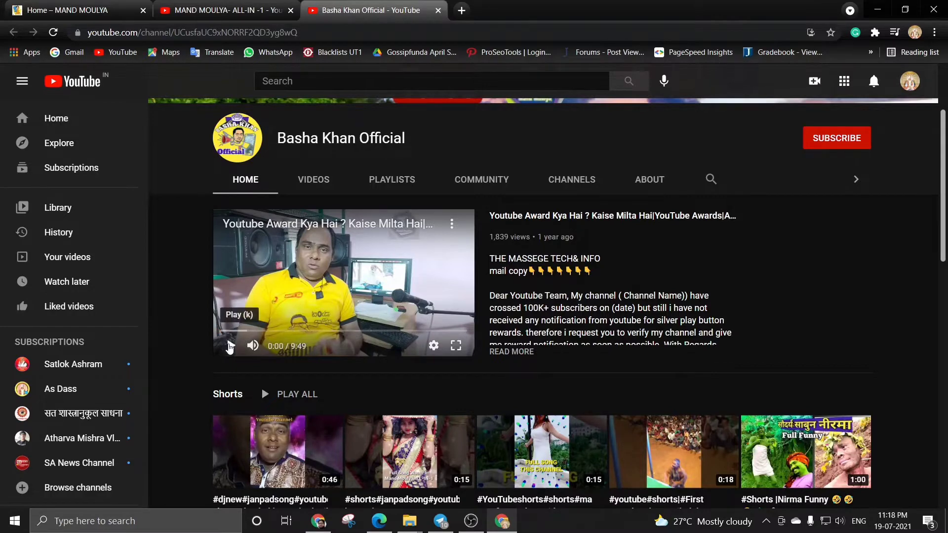
left_click(837, 143)
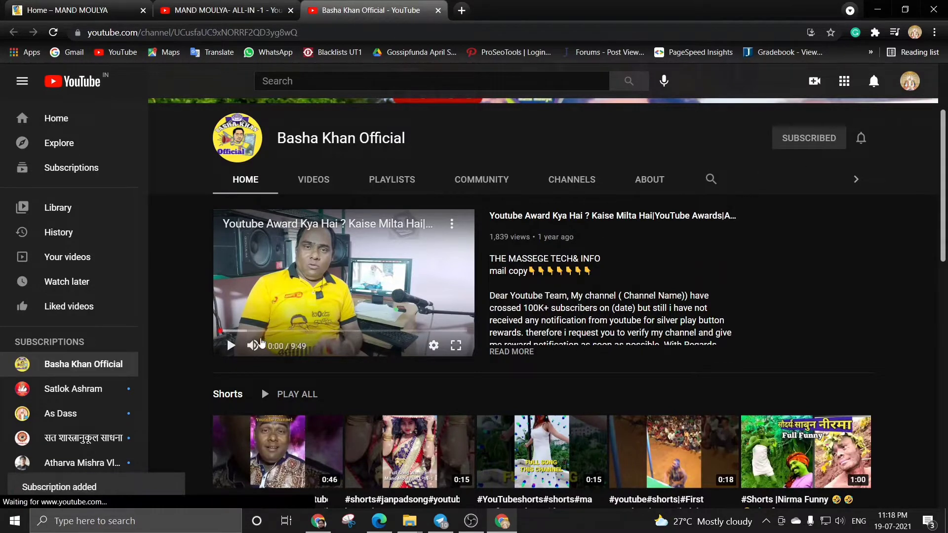
left_click(230, 345)
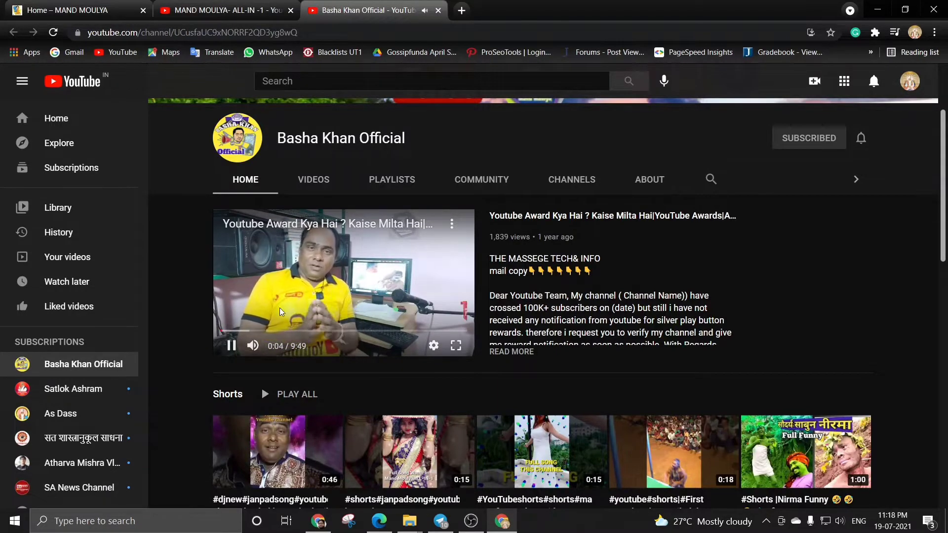
left_click(230, 345)
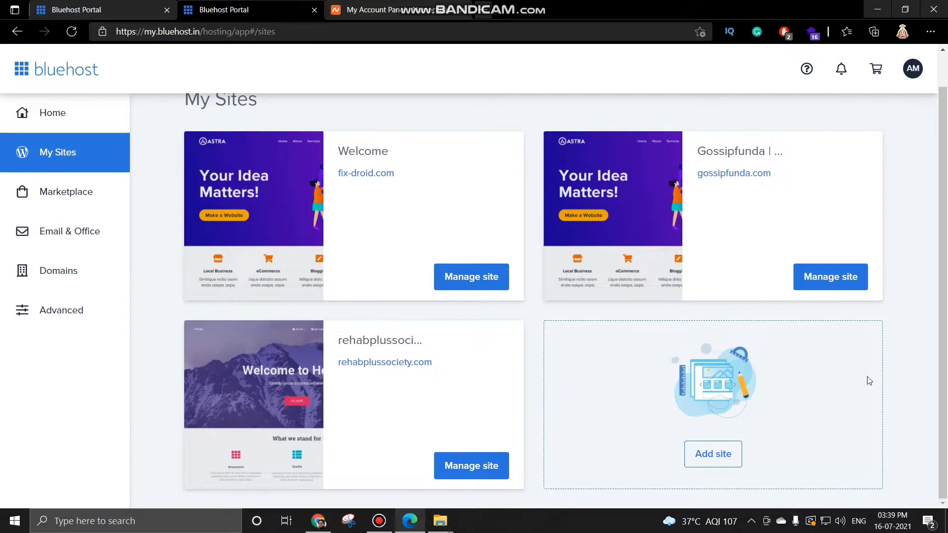
- Compare the two open Bluehost accounts and highlight the my.bluehost.com domain in the first account's address
left_click(208, 11)
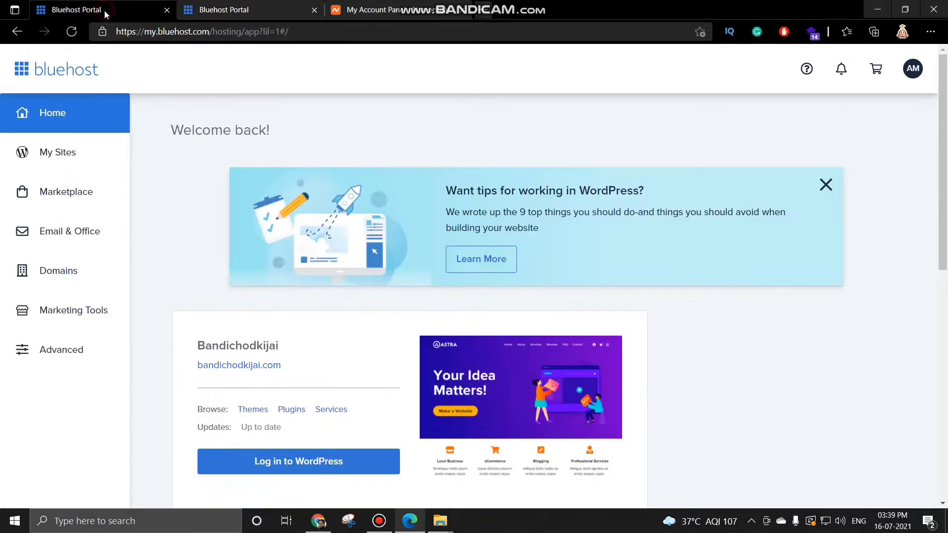
left_click(221, 16)
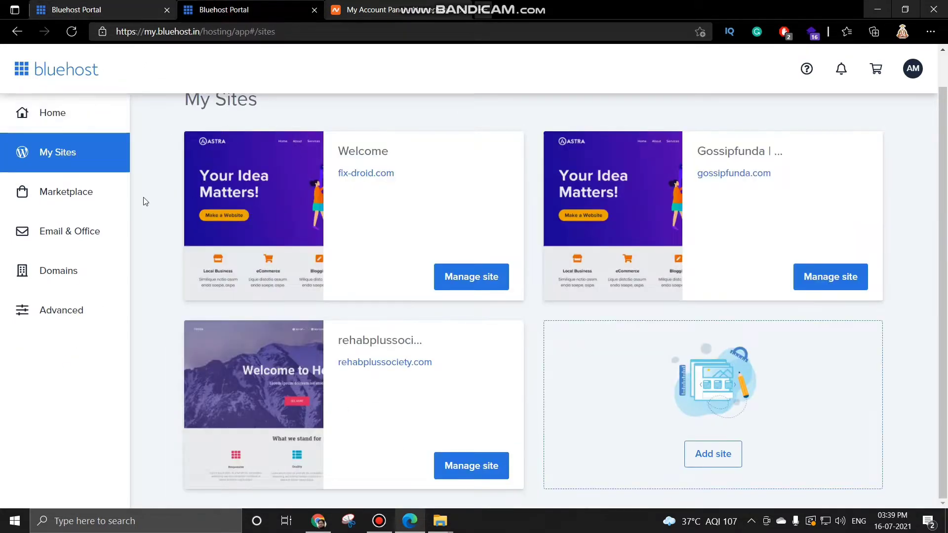
left_click(121, 14)
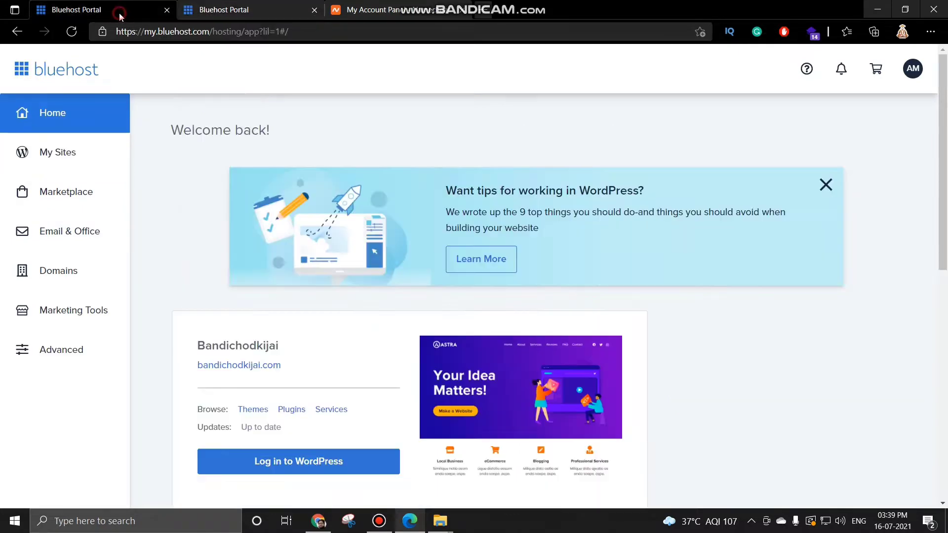
left_click(236, 14)
left_click(144, 11)
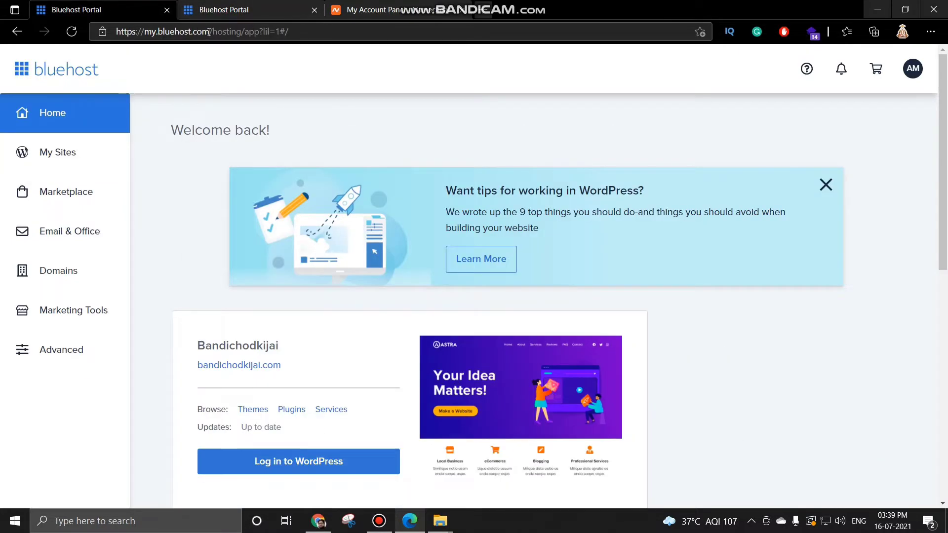
left_click_drag(209, 31, 161, 31)
left_click(227, 11)
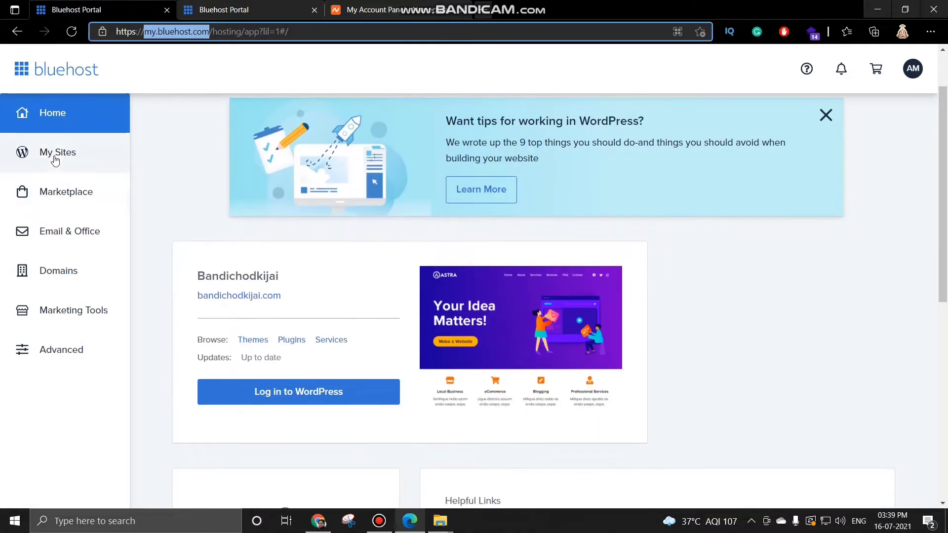
- Open the list of sites in the my.bluehost.com account and highlight the mandmoulya.com domain
left_click(64, 156)
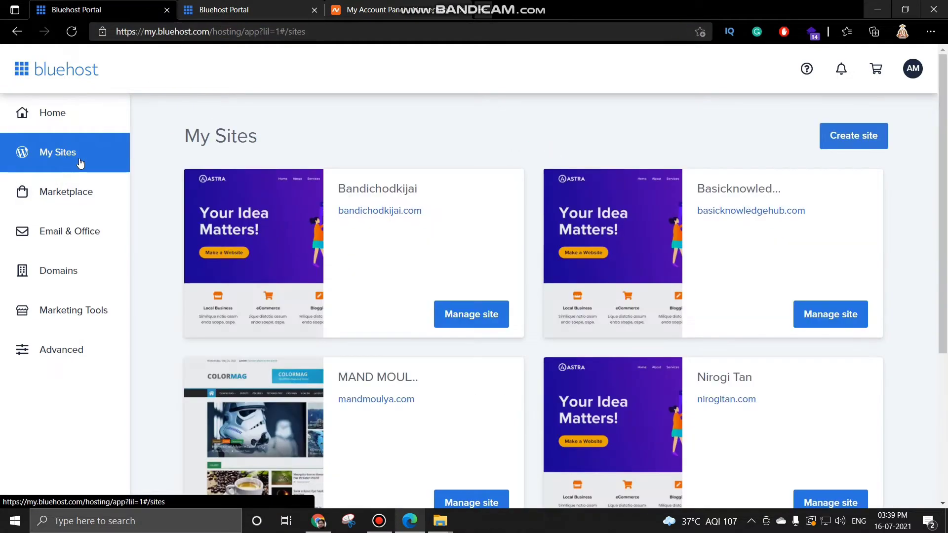
scroll(395, 209, "down", 3)
scroll(398, 211, "up", 3)
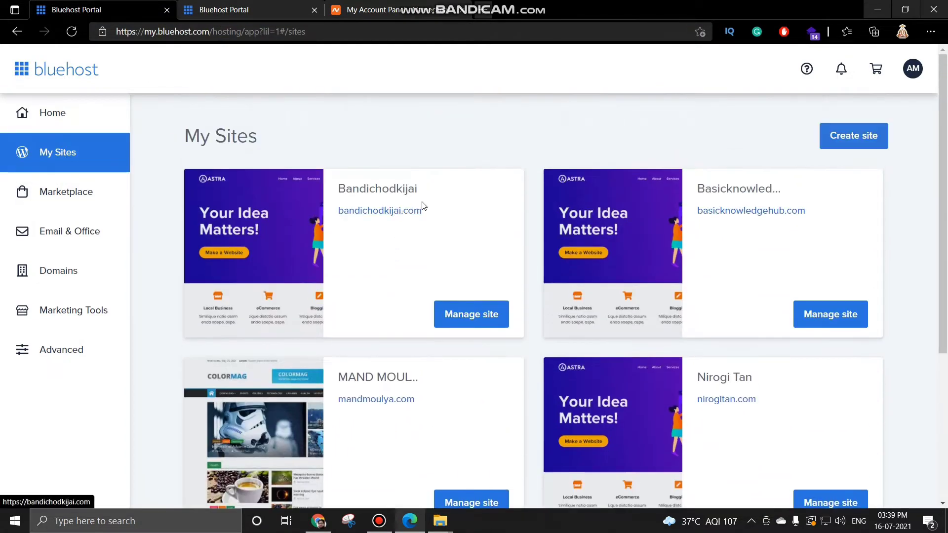
scroll(348, 284, "down", 3)
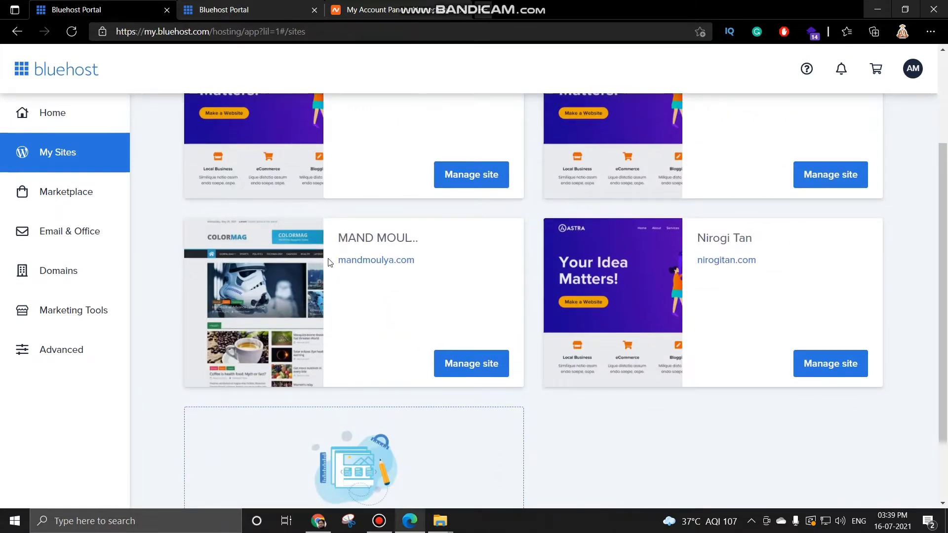
left_click_drag(339, 264, 417, 260)
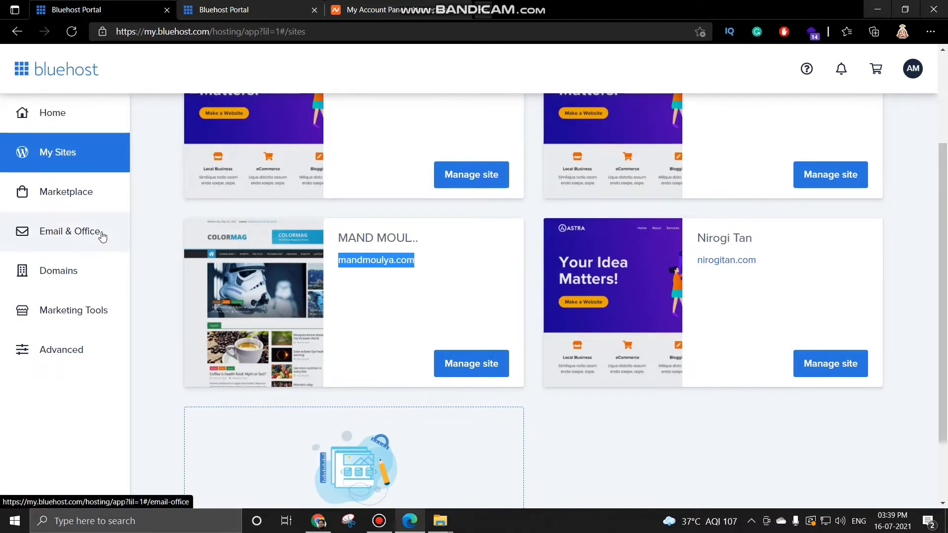
- Open the my.bluehost.com account's advanced cPanel page in a separate tab and launch its File Manager
right_click(46, 351)
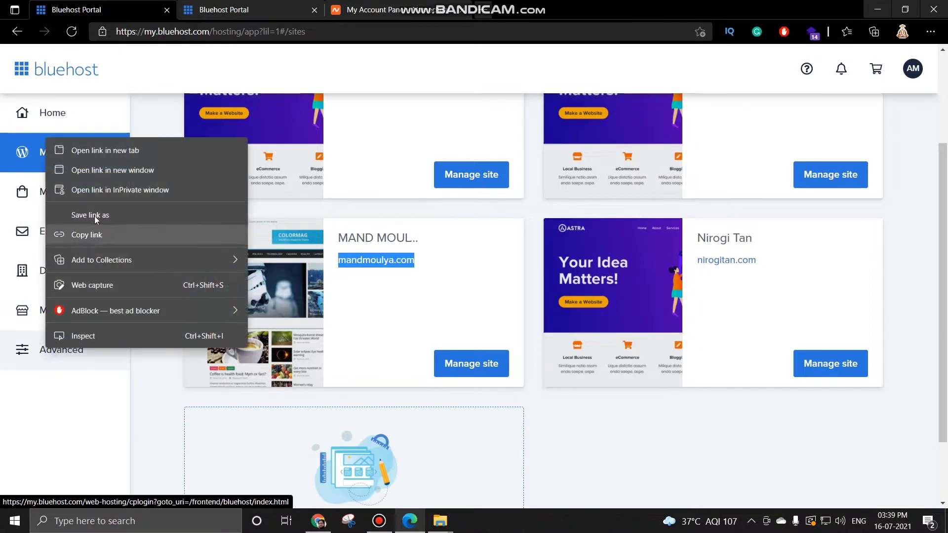
left_click(87, 153)
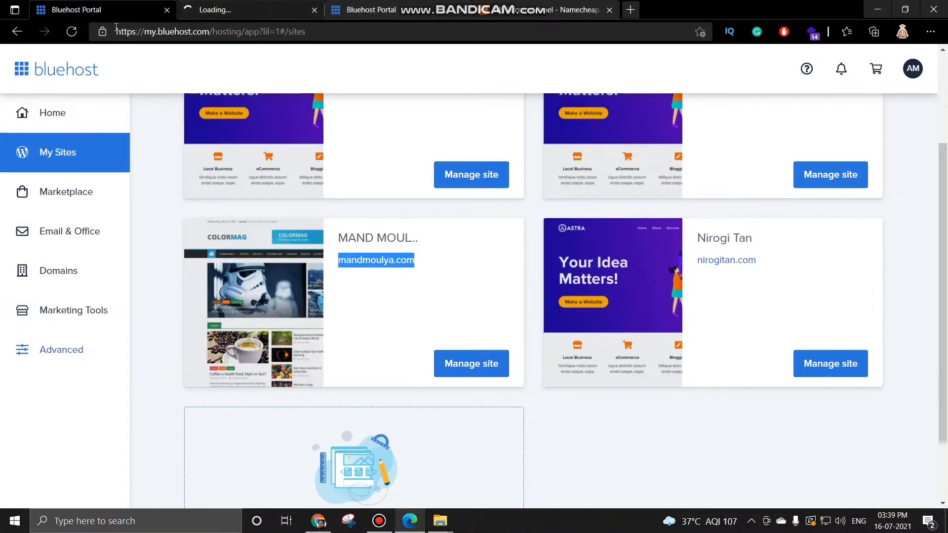
left_click_drag(208, 31, 115, 31)
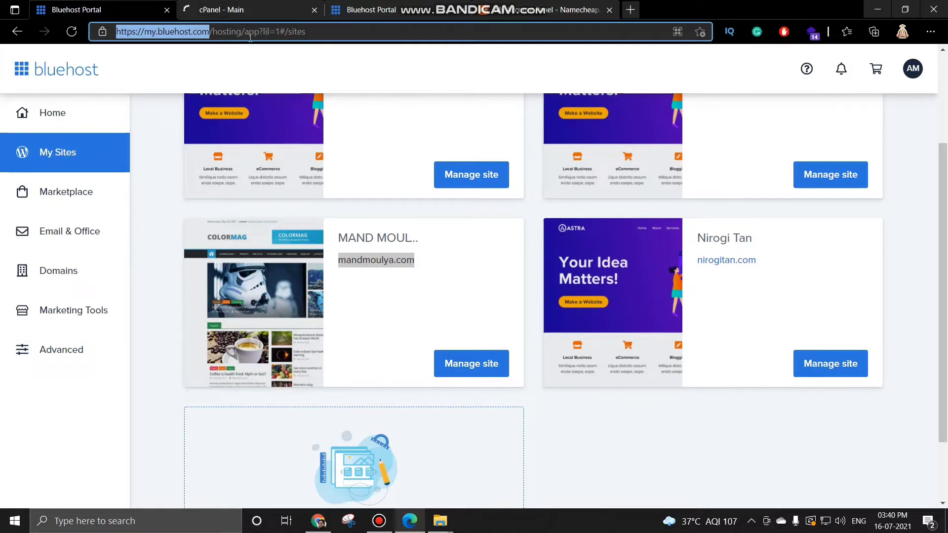
left_click(232, 10)
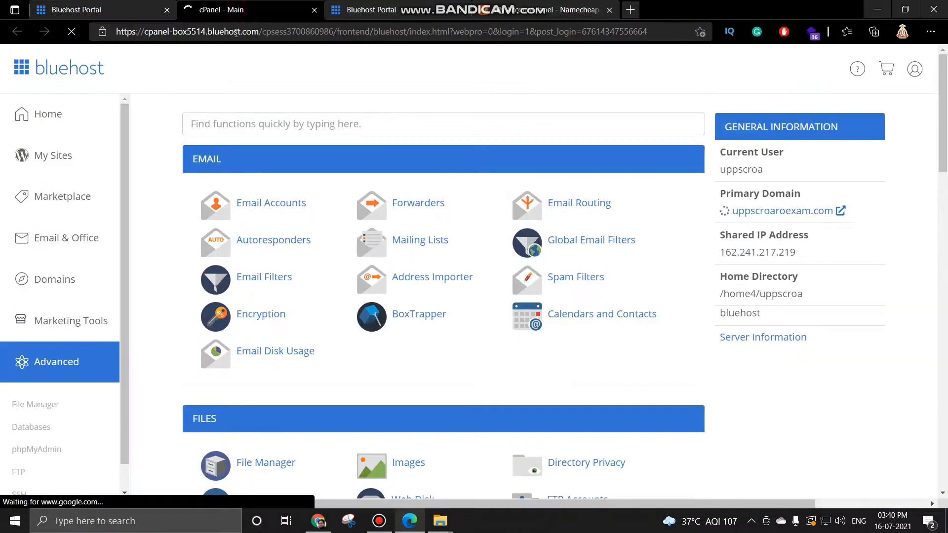
scroll(185, 217, "down", 2)
scroll(181, 224, "down", 2)
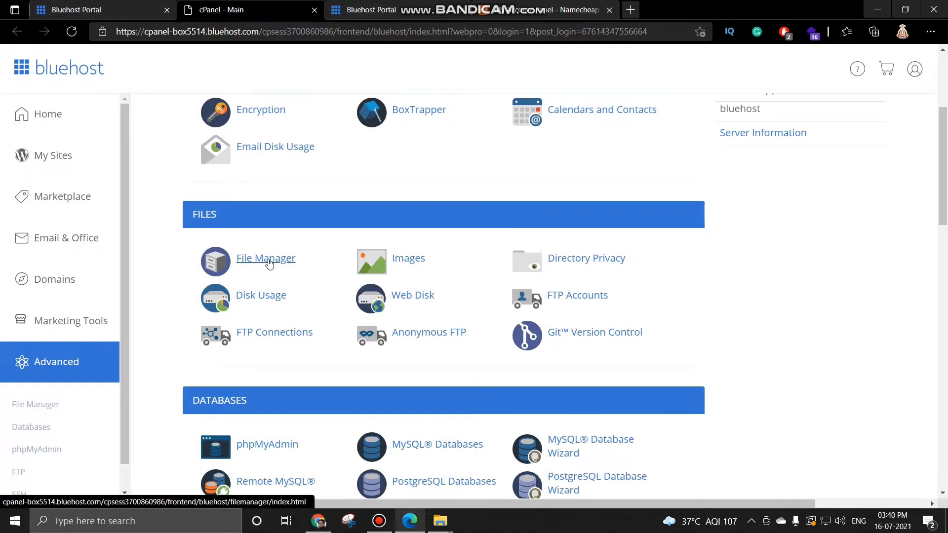
left_click(268, 257)
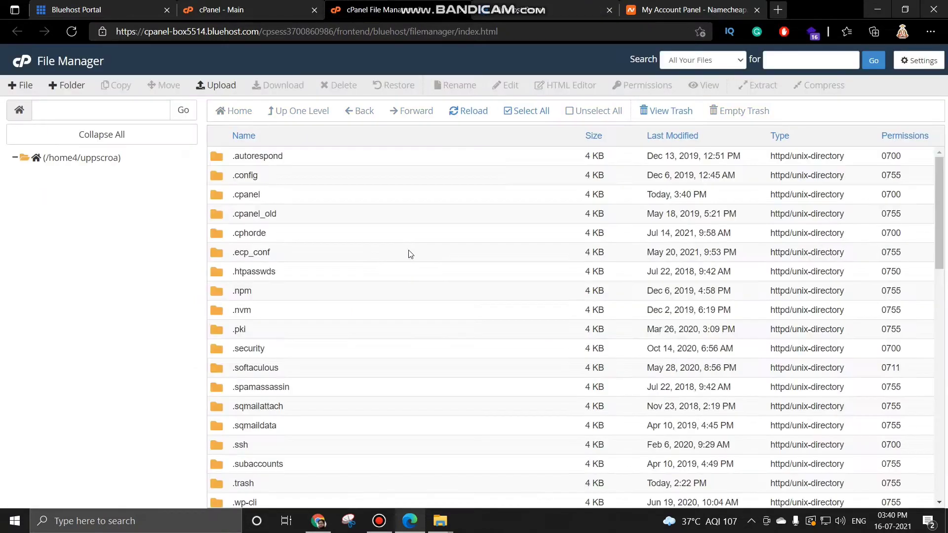
- Open the public_html directory and look through its site folders and zip archives
scroll(355, 261, "down", 4)
scroll(323, 267, "down", 3)
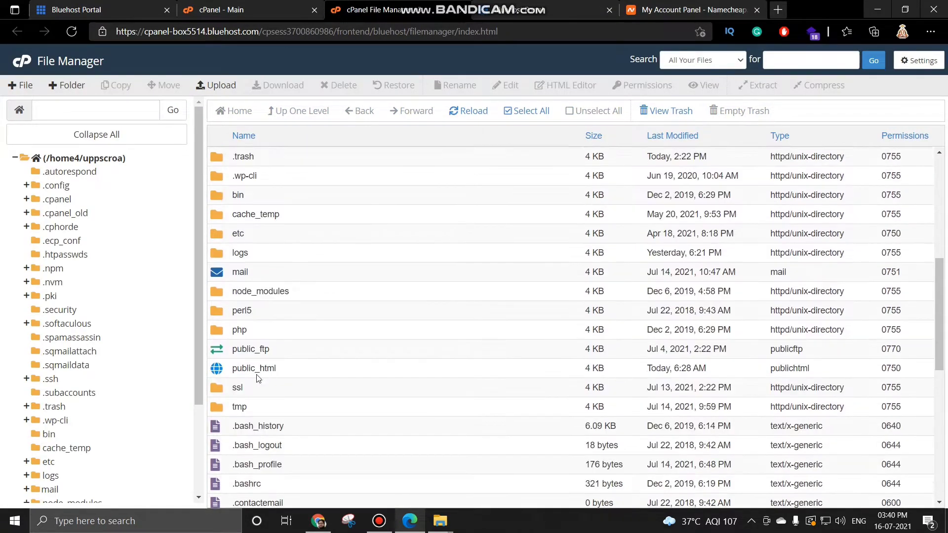
double_click(221, 321)
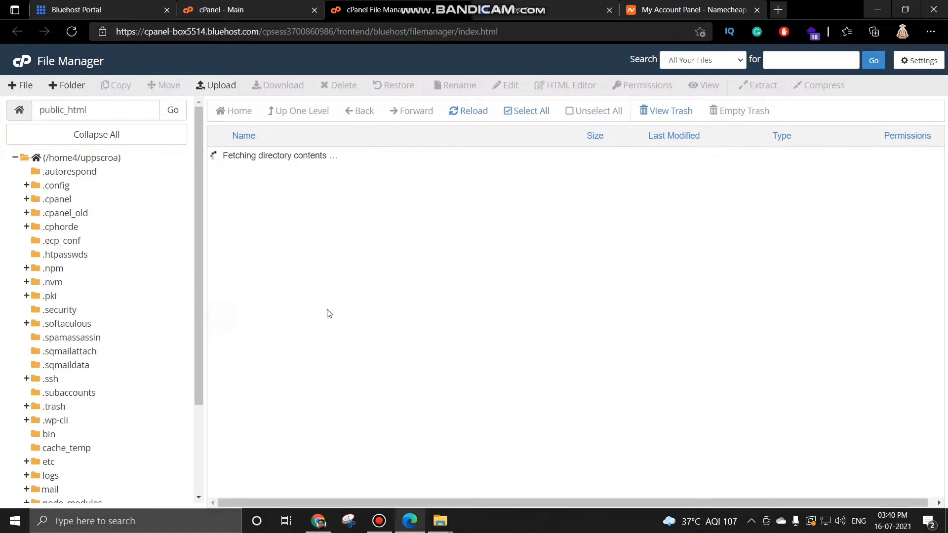
scroll(353, 310, "down", 3)
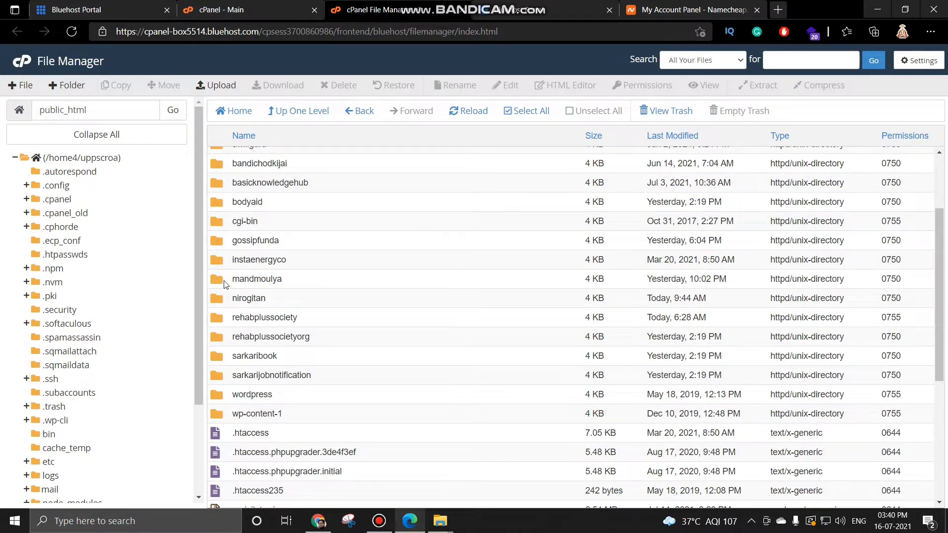
scroll(278, 317, "down", 5)
scroll(306, 220, "up", 3)
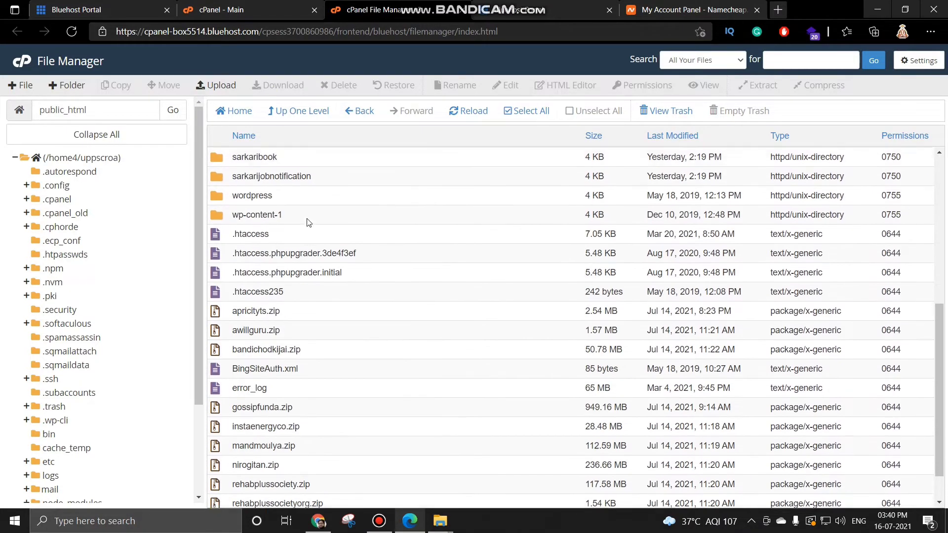
scroll(306, 221, "up", 3)
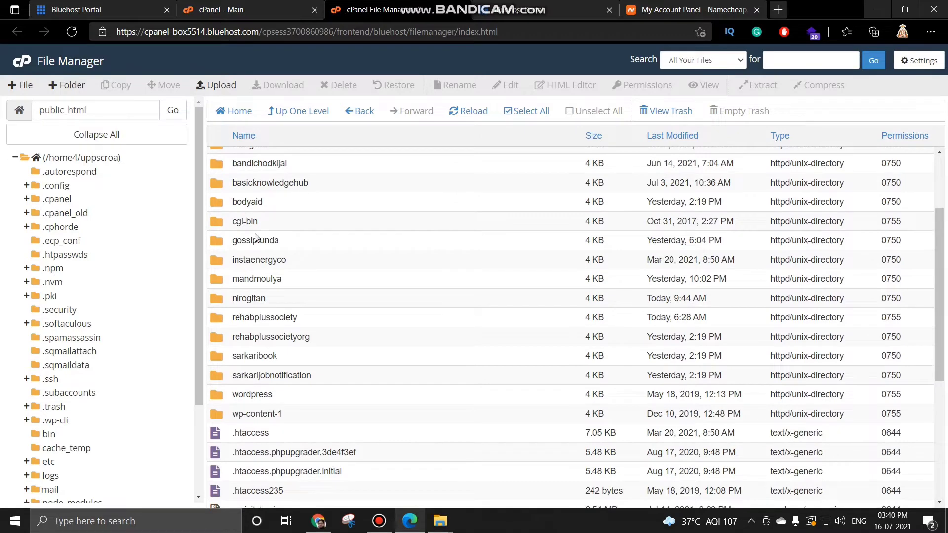
- Go up to the home directory, view the actions available for public_html, and reopen that folder
left_click(290, 113)
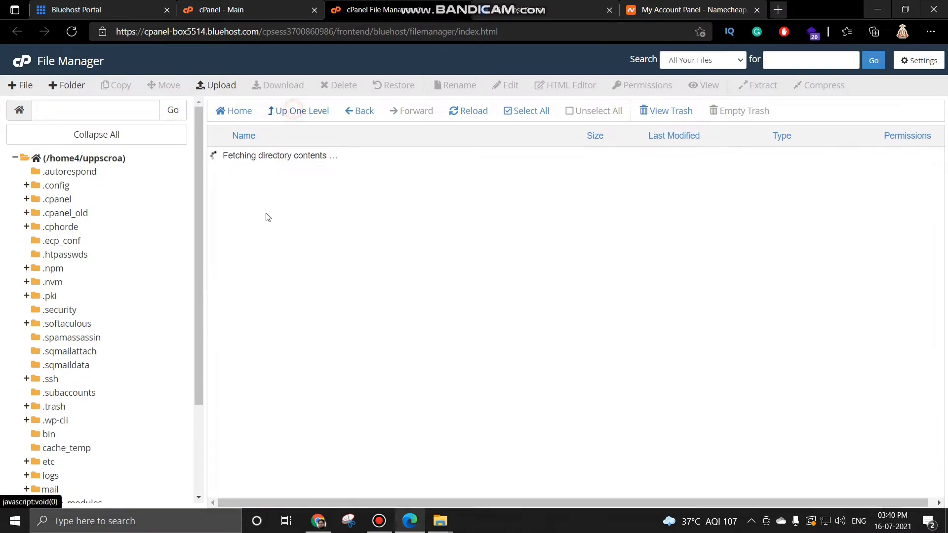
scroll(264, 179, "down", 10)
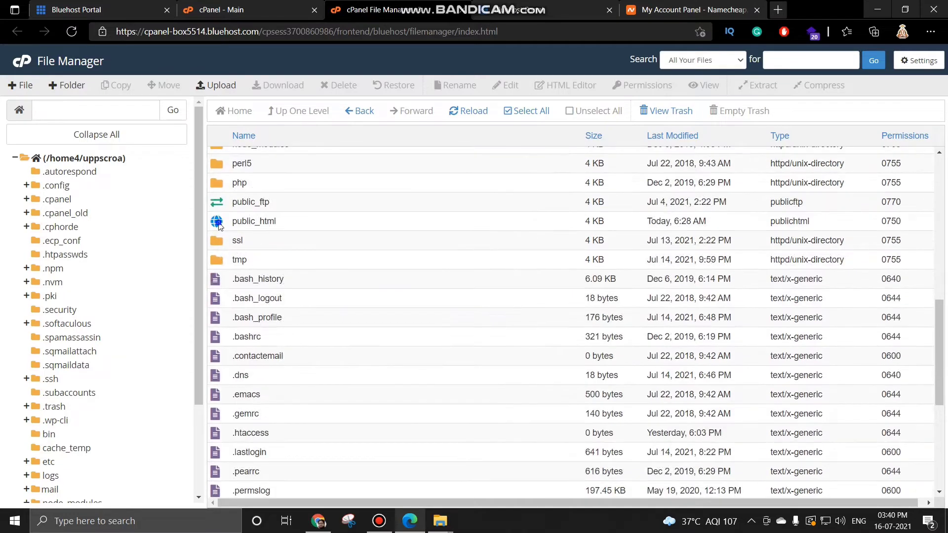
right_click(219, 224)
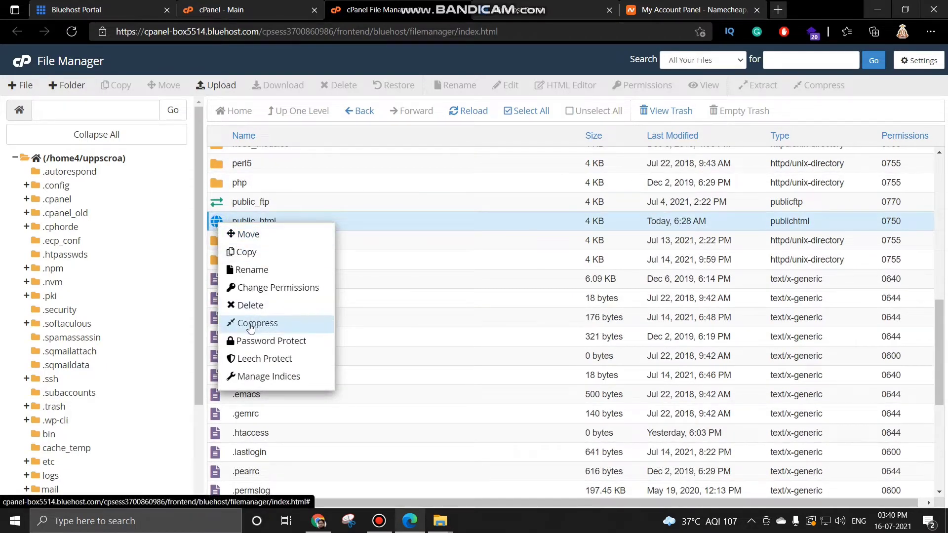
scroll(220, 277, "up", 2)
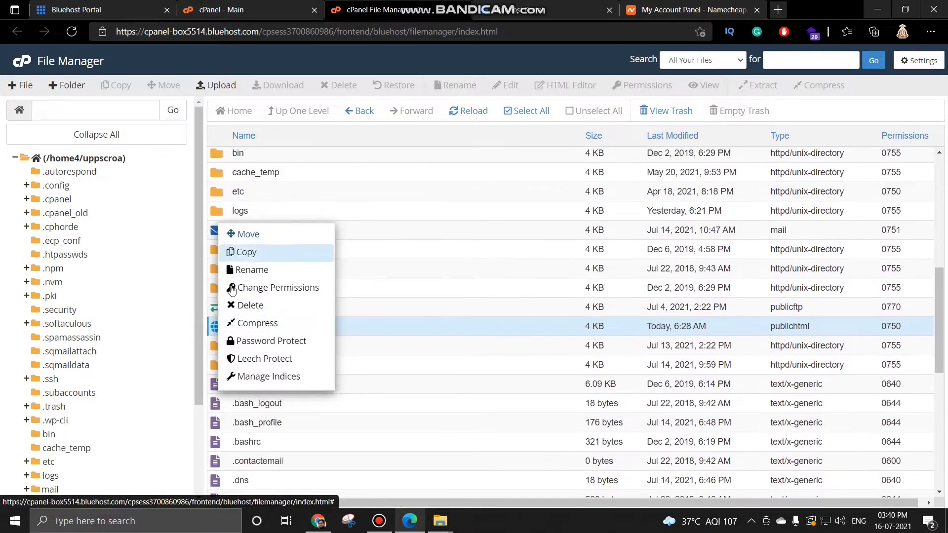
double_click(209, 326)
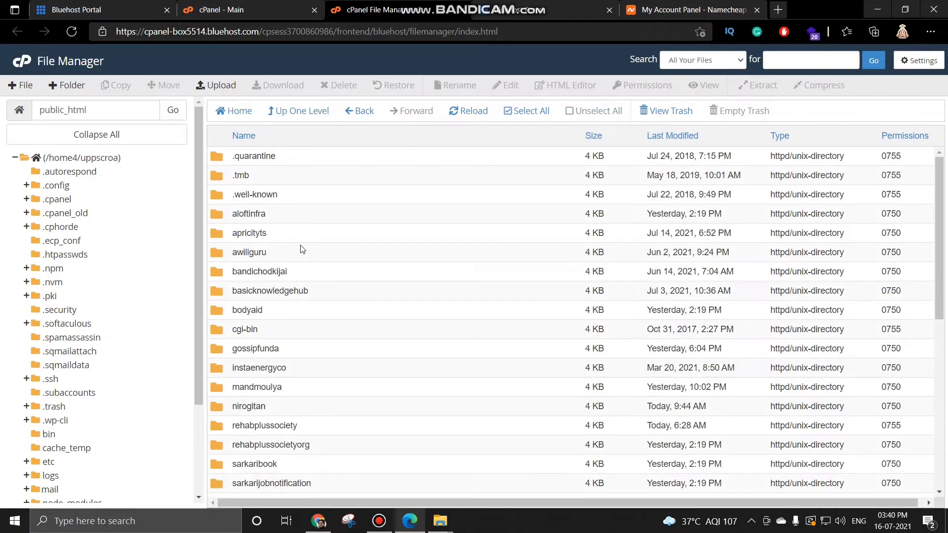
scroll(303, 249, "down", 2)
right_click(221, 287)
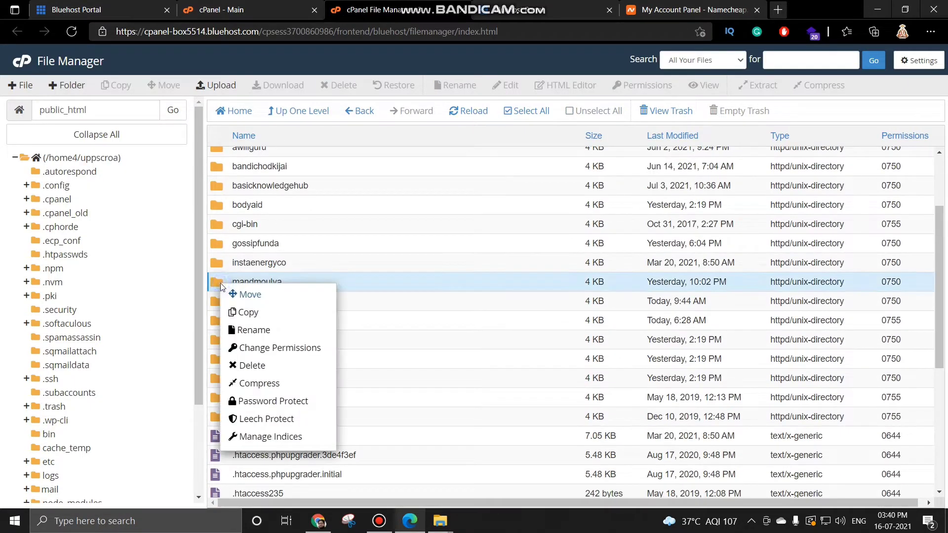
left_click(263, 380)
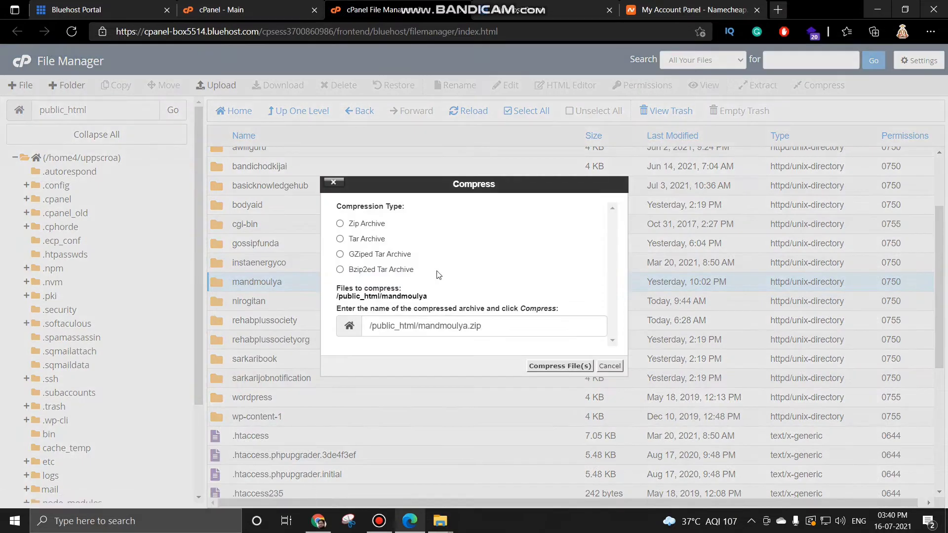
left_click(610, 366)
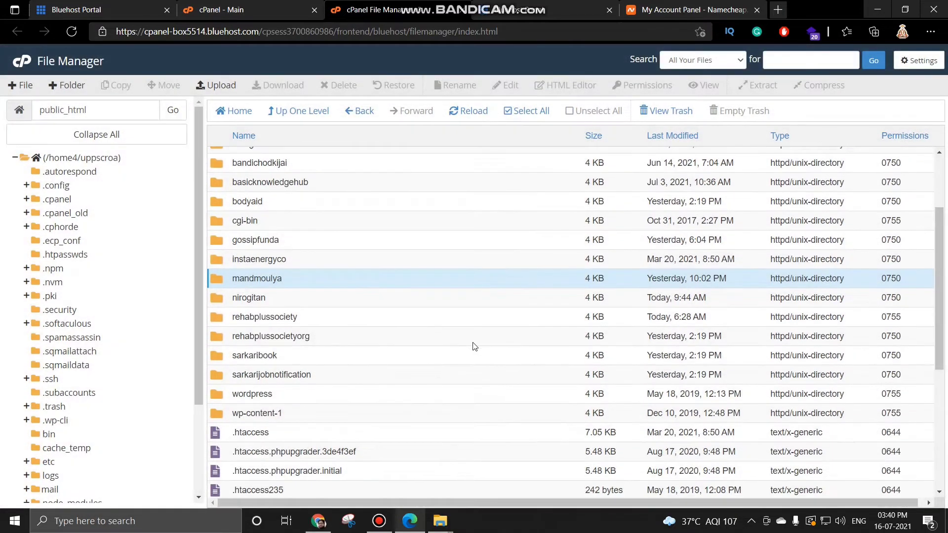
- Locate mandmoulya.zip in public_html and view the actions available for it, including Download
scroll(466, 339, "down", 5)
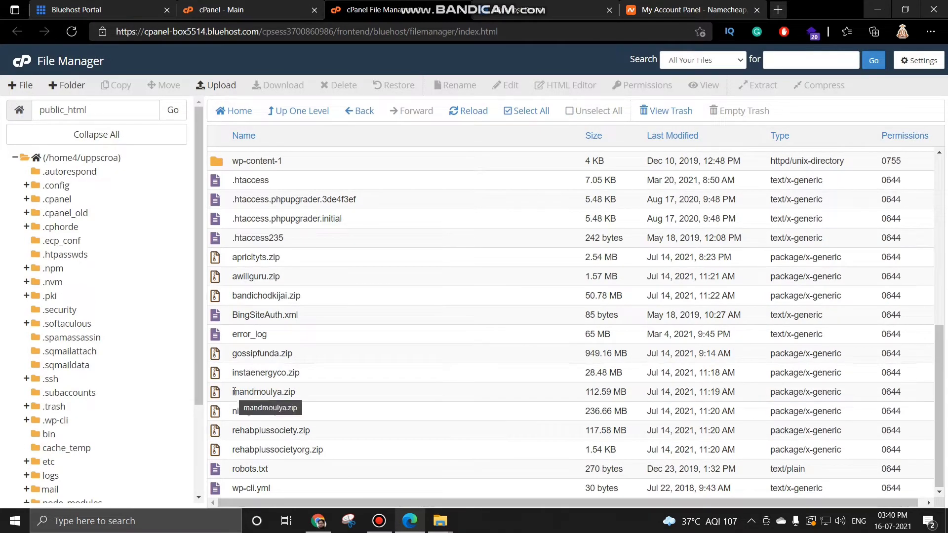
double_click(292, 393)
left_click(422, 400)
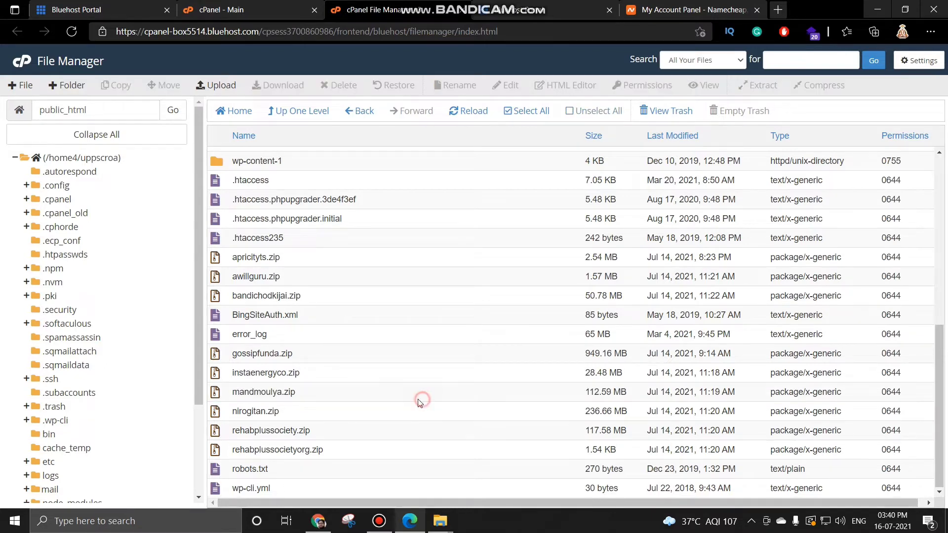
right_click(272, 392)
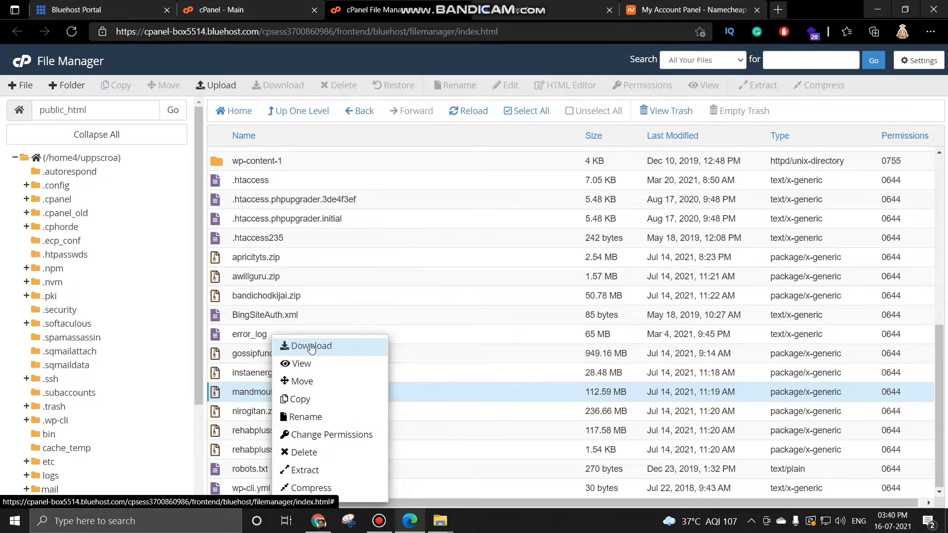
scroll(390, 296, "up", 2)
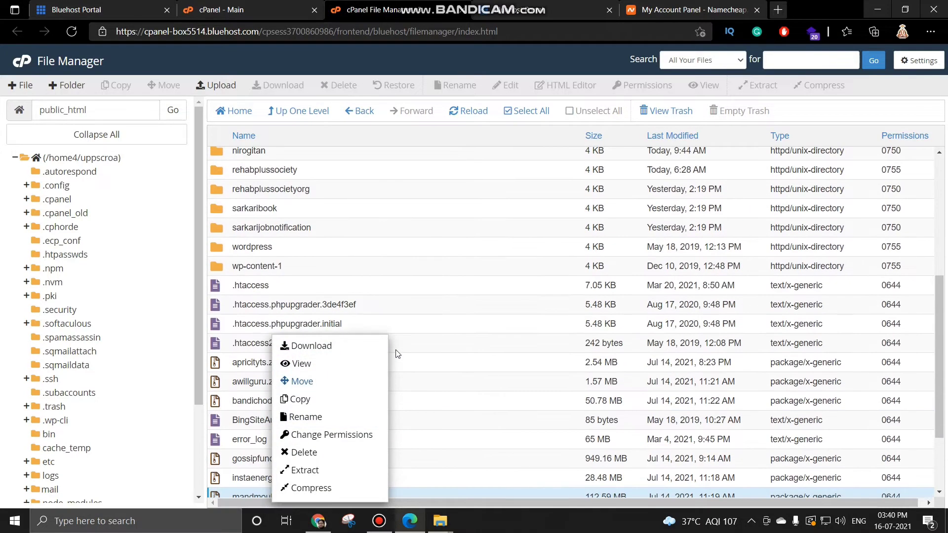
scroll(366, 351, "down", 2)
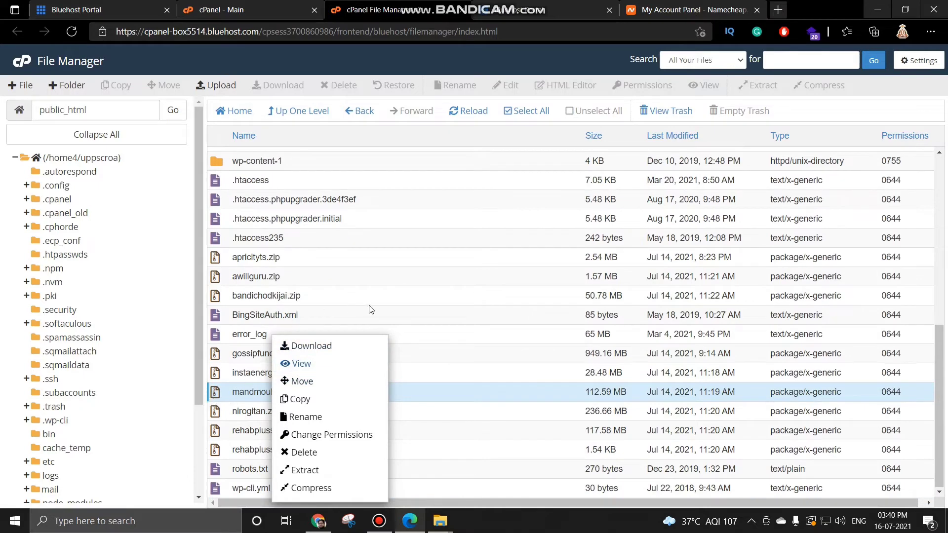
scroll(381, 254, "up", 3)
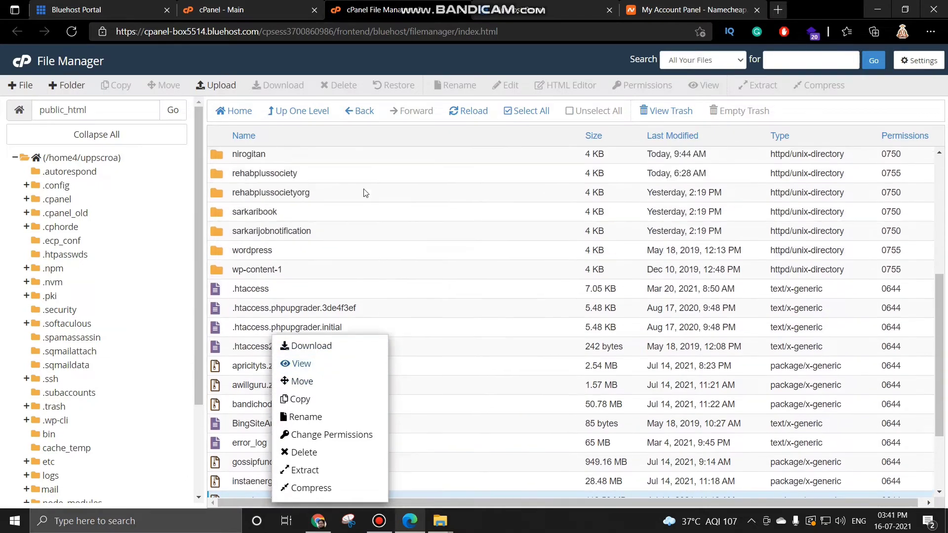
- Launch phpMyAdmin in a separate tab from the database tools on the cPanel main page
left_click(220, 10)
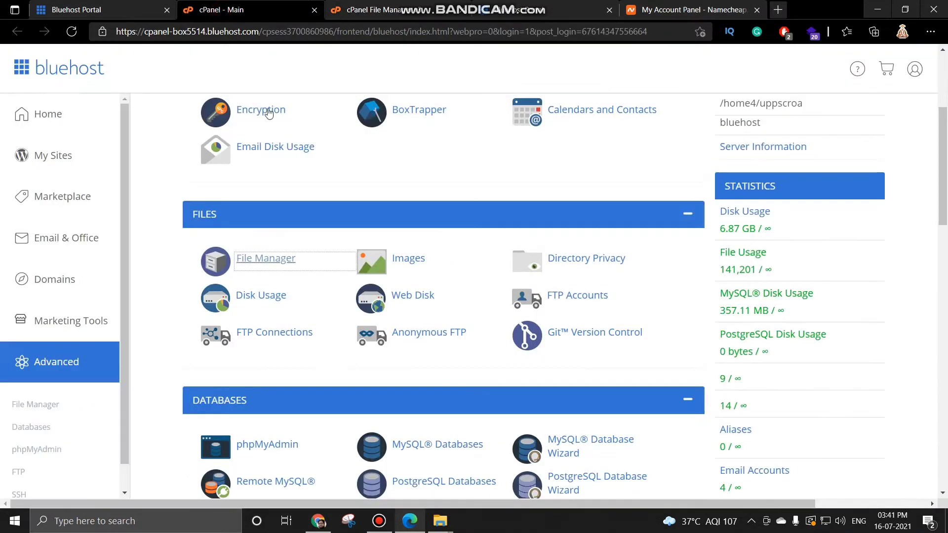
scroll(264, 208, "down", 4)
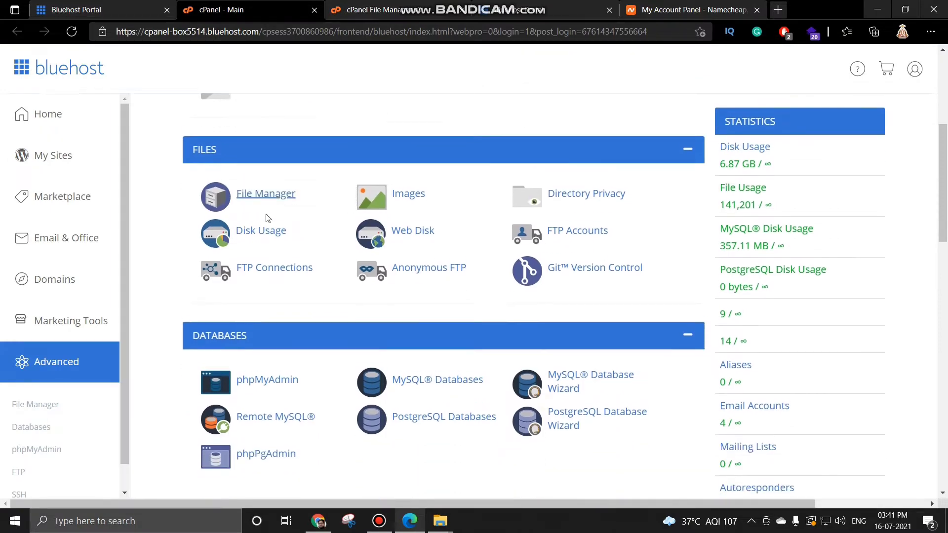
left_click(262, 244)
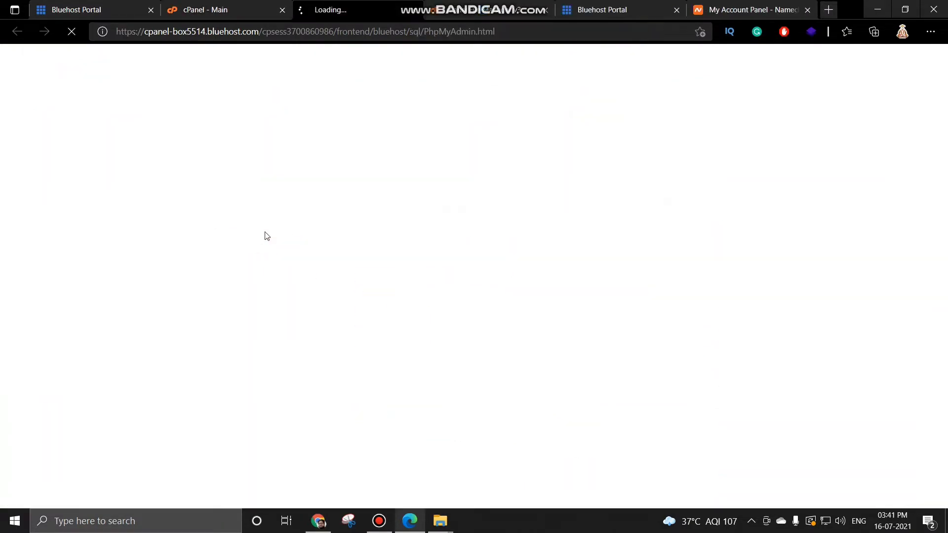
- Return to File Manager, dismiss the open action list, and open the mandmoulya folder inside public_html
key("ctrl+Tab")
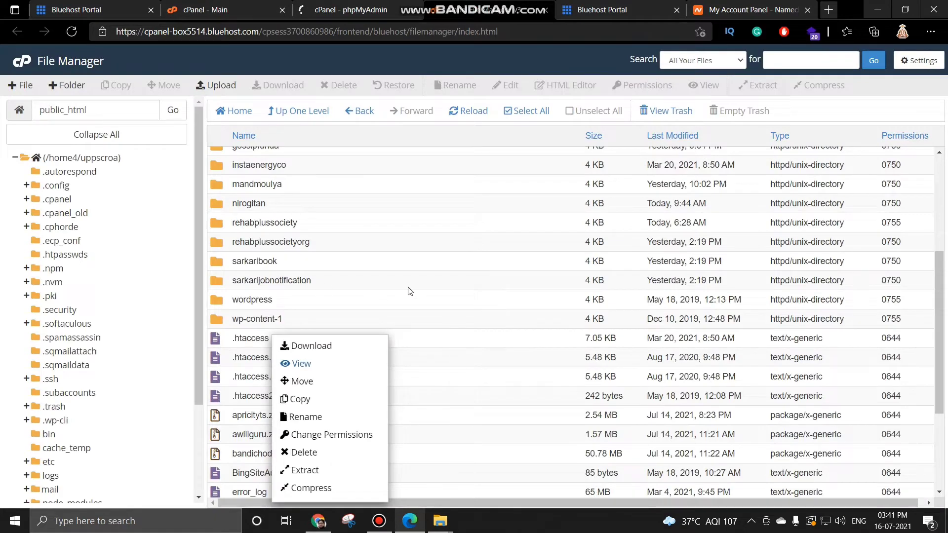
left_click(437, 285)
scroll(340, 301, "down", 3)
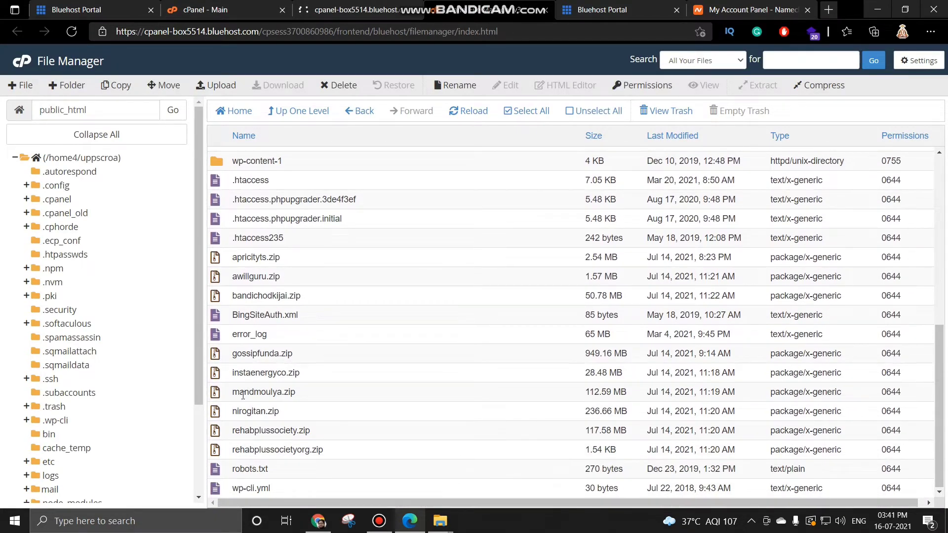
scroll(243, 395, "up", 5)
double_click(224, 291)
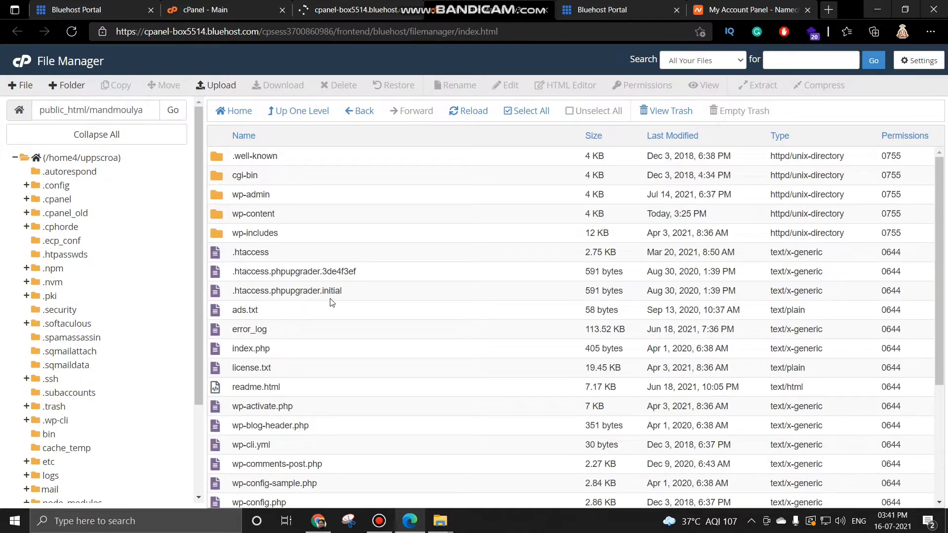
- Find wp-config.php in the mandmoulya folder and view its contents down to the MySQL settings
scroll(331, 302, "down", 4)
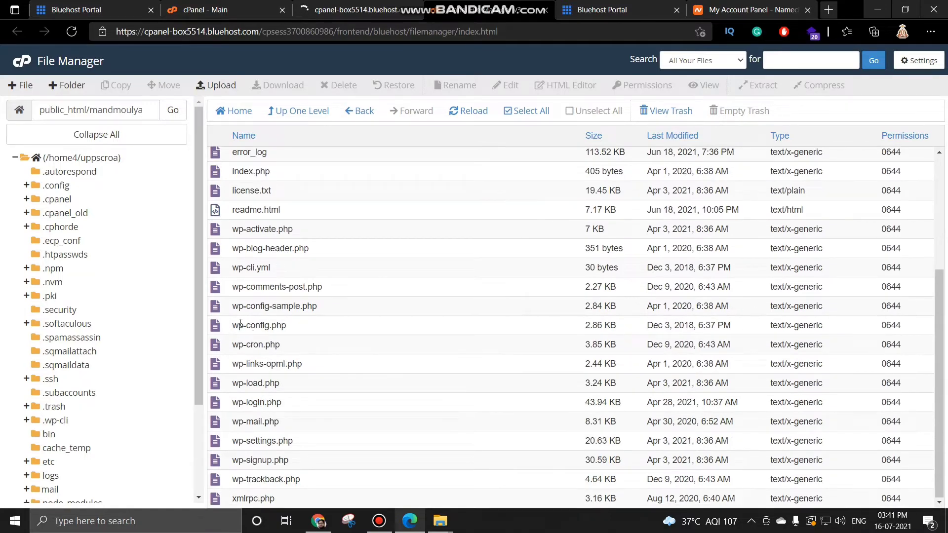
scroll(240, 323, "up", 3)
scroll(262, 327, "down", 3)
left_click_drag(234, 327, 304, 327)
right_click(245, 327)
left_click(262, 354)
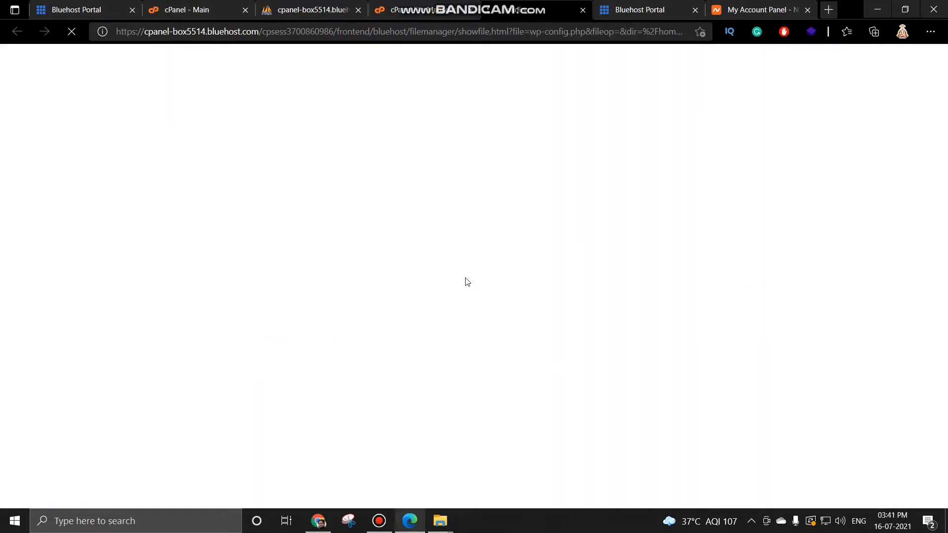
scroll(211, 291, "down", 2)
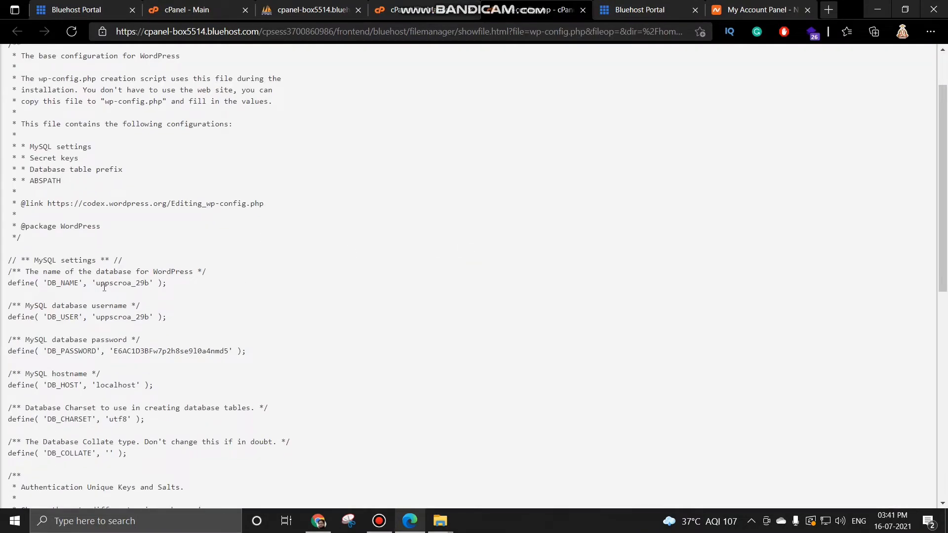
- Highlight the database name in the DB_NAME line of wp-config.php to identify the site's database
left_click_drag(96, 282, 146, 284)
left_click(148, 287)
left_click(229, 292)
left_click_drag(96, 284, 151, 286)
left_click(165, 283)
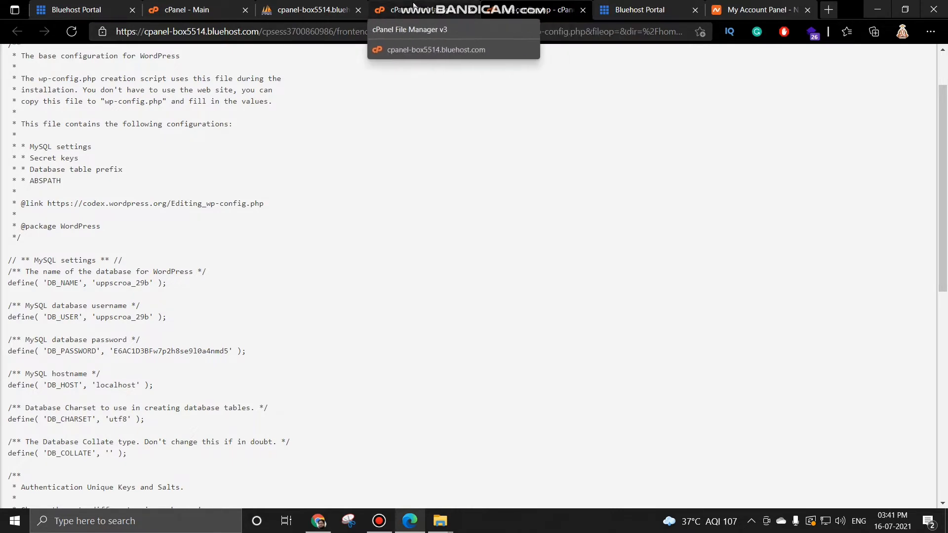
- Expand the database list in phpMyAdmin, open the uppscroa_29b database, and look through its tables
left_click(311, 10)
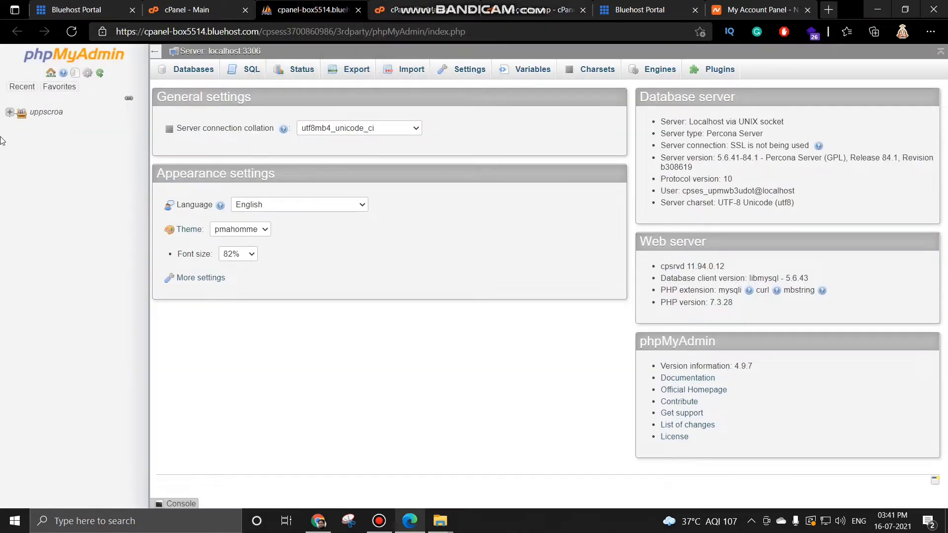
left_click(9, 112)
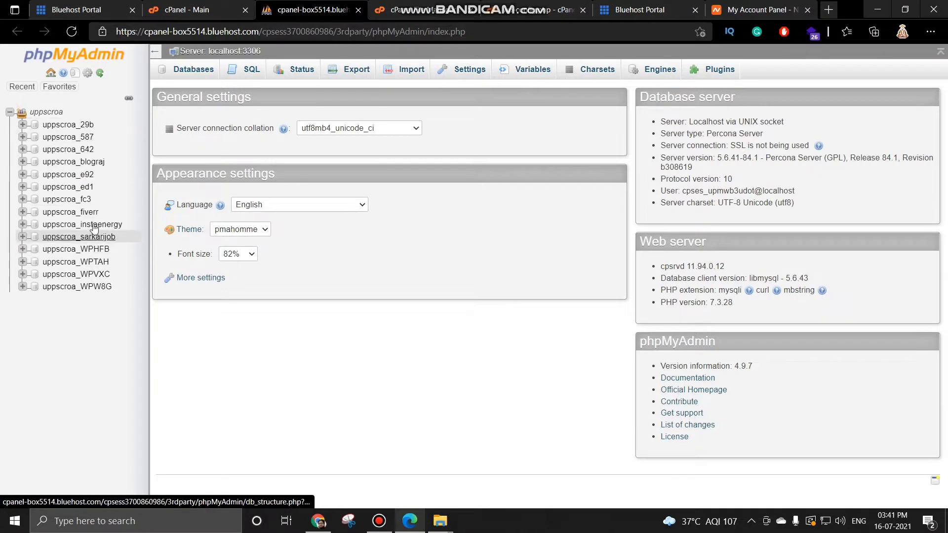
left_click(54, 126)
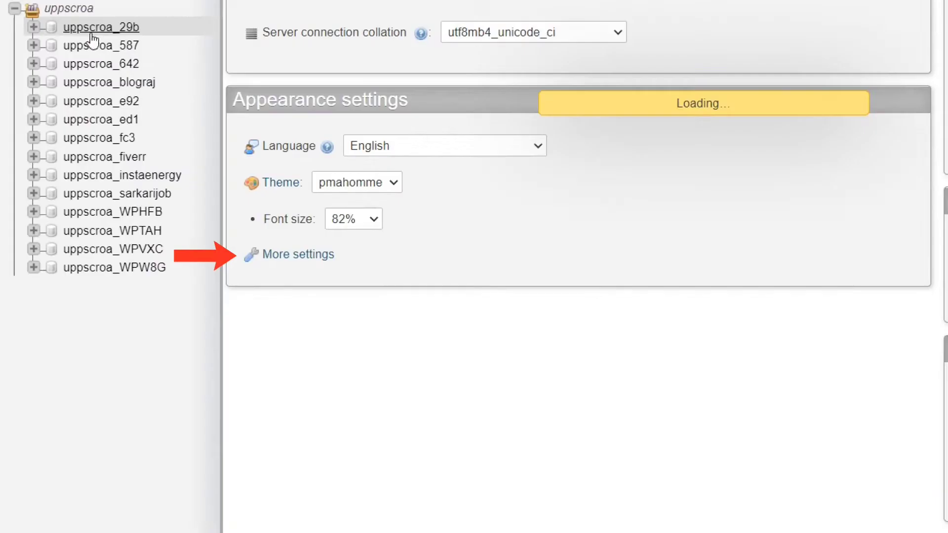
scroll(302, 336, "down", 3)
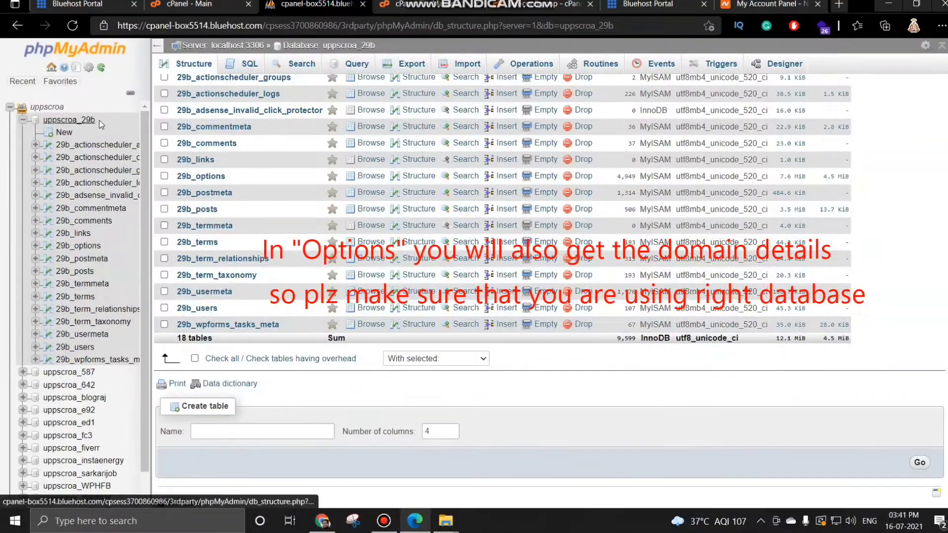
scroll(257, 187, "up", 1)
scroll(256, 187, "up", 1)
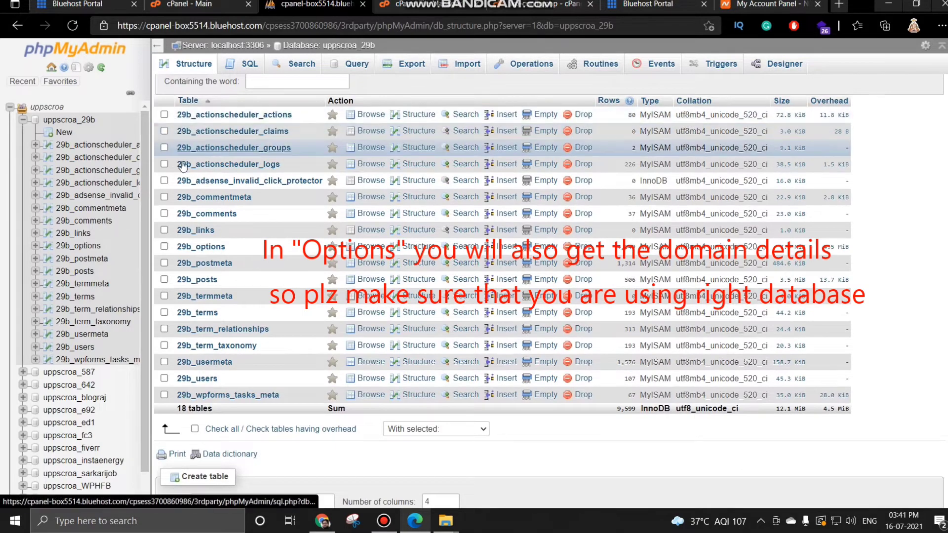
scroll(195, 396, "down", 2)
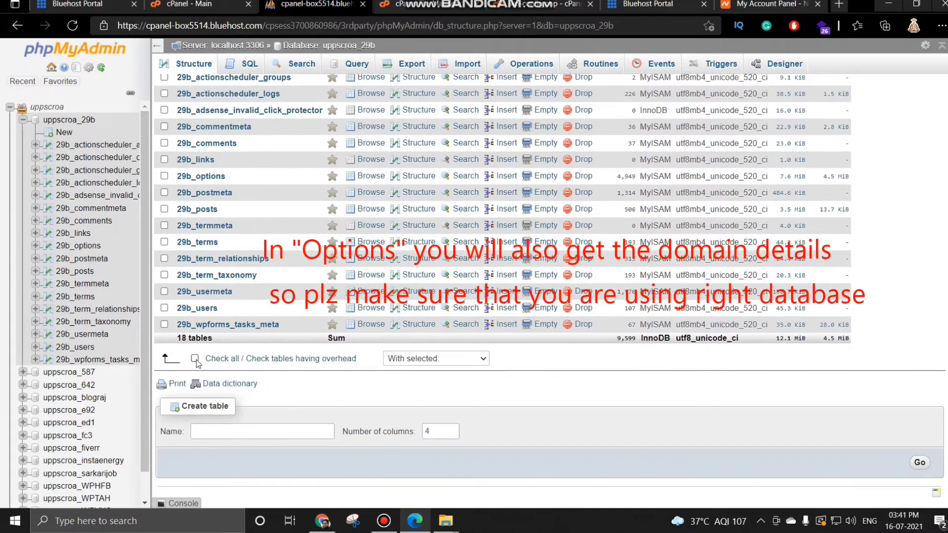
- Select all tables of uppscroa_29b and export the database with the Quick method in SQL format
left_click(195, 359)
scroll(352, 315, "up", 3)
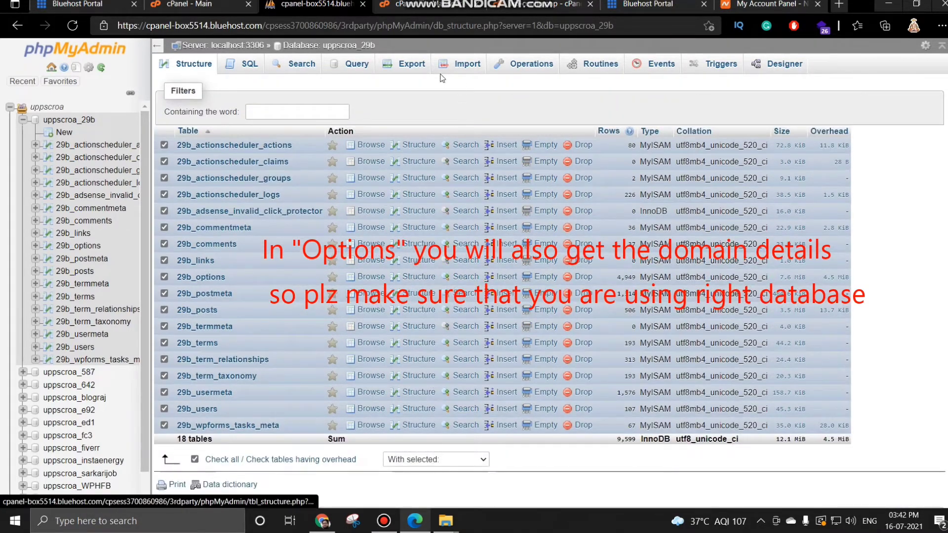
left_click(412, 65)
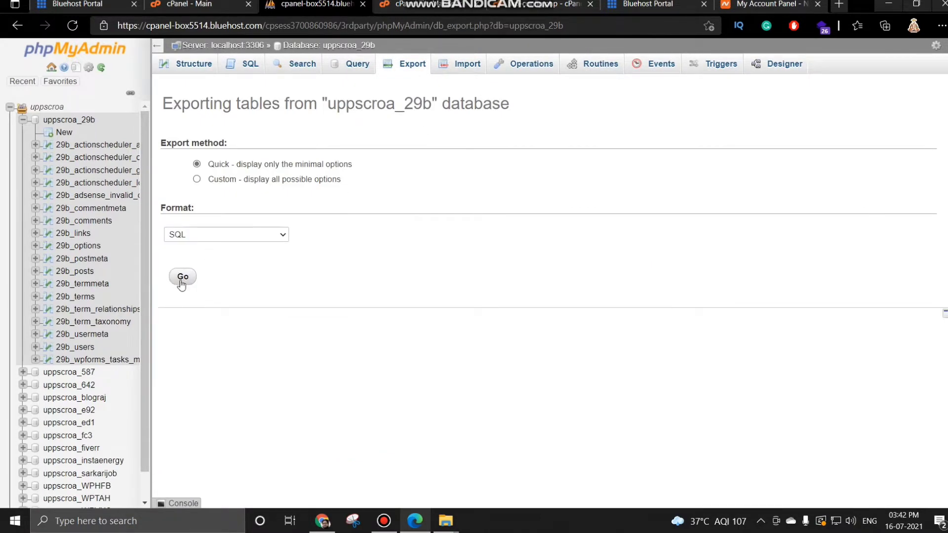
left_click(182, 279)
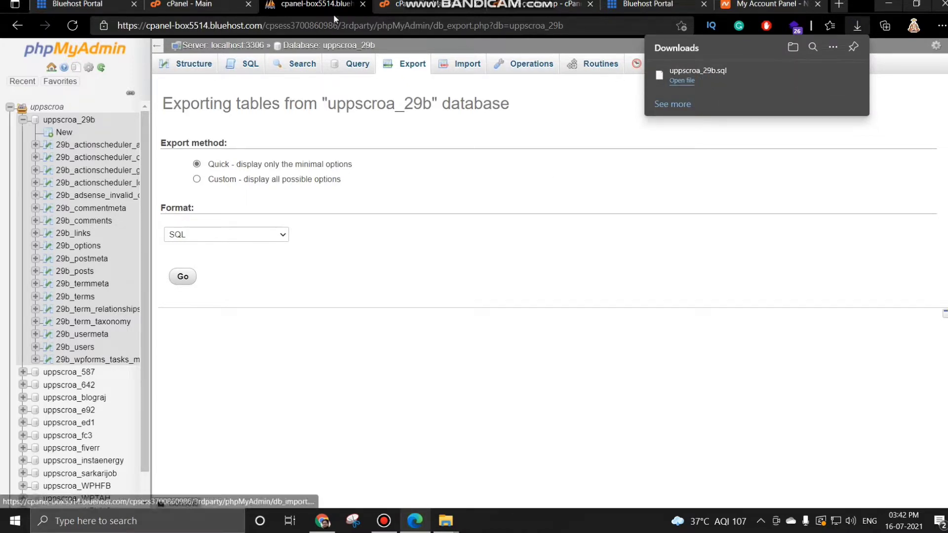
- Close the phpMyAdmin and wp-config.php tabs and return to File Manager
left_click(363, 7)
left_click(213, 6)
left_click(401, 6)
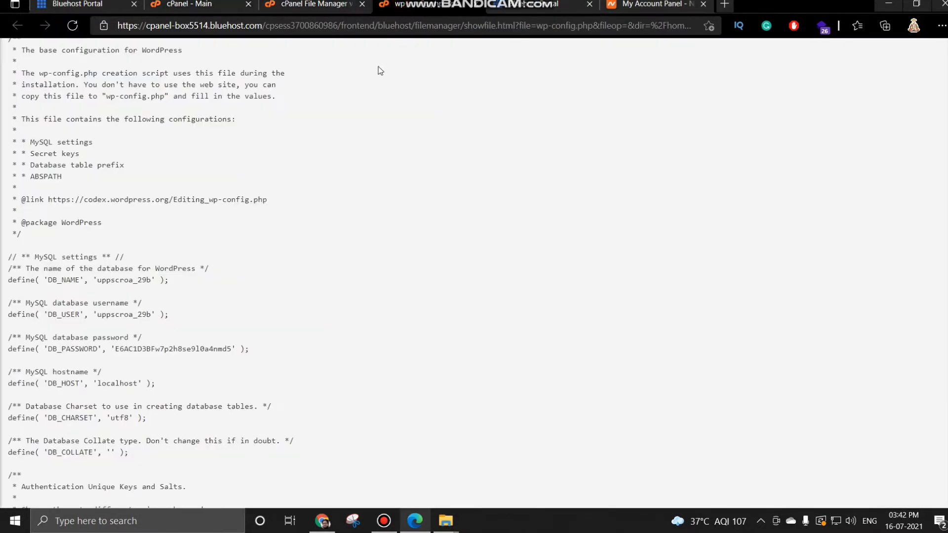
left_click(553, 6)
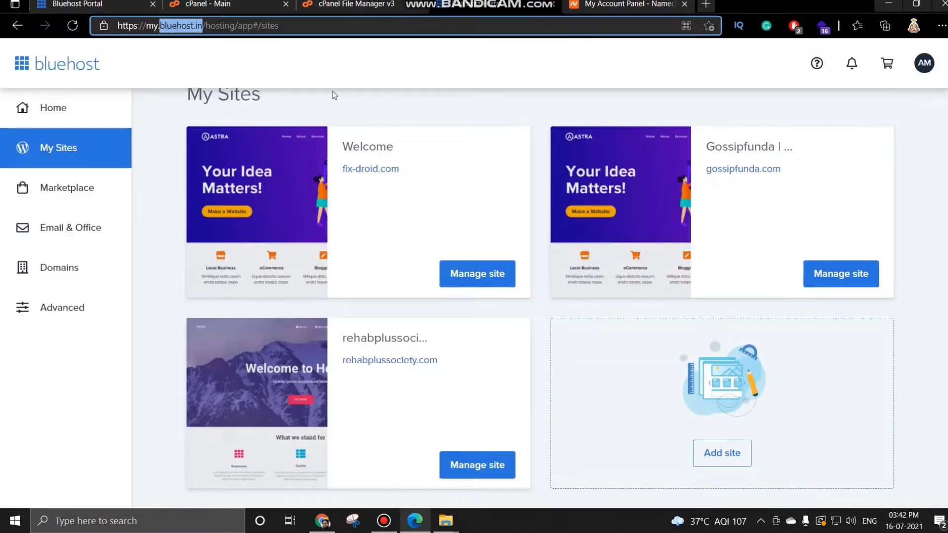
left_click(356, 5)
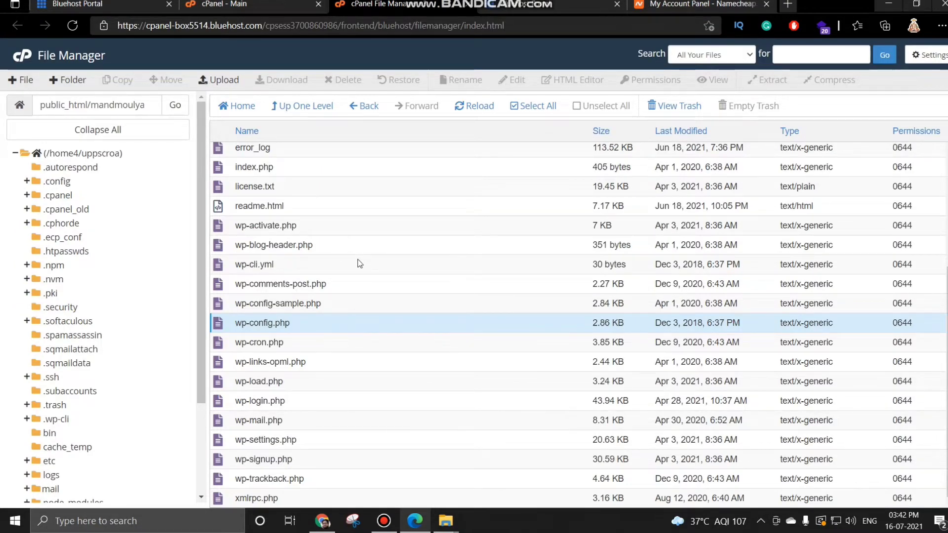
- Go up from the mandmoulya folder to public_html and look through its site folders and zip archives
scroll(358, 259, "up", 1)
scroll(357, 261, "down", 1)
scroll(323, 282, "up", 4)
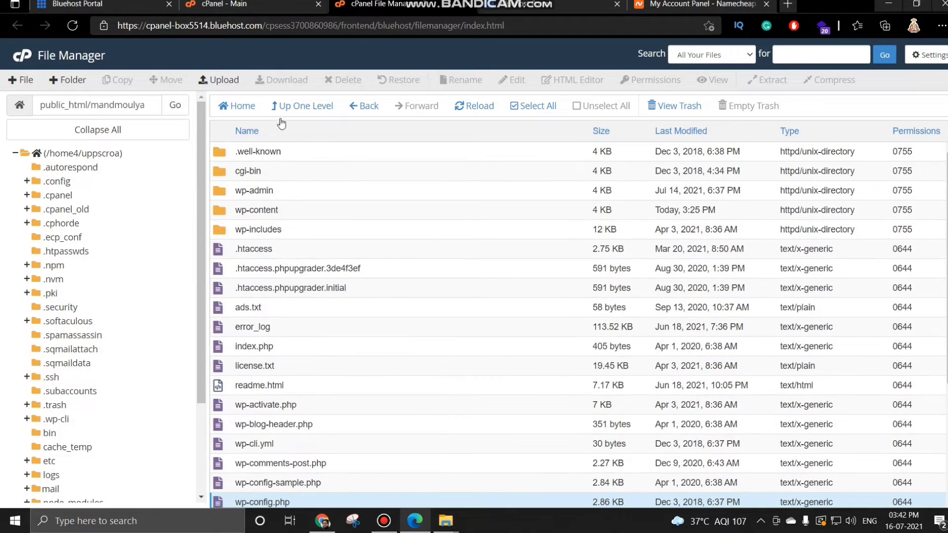
left_click(303, 107)
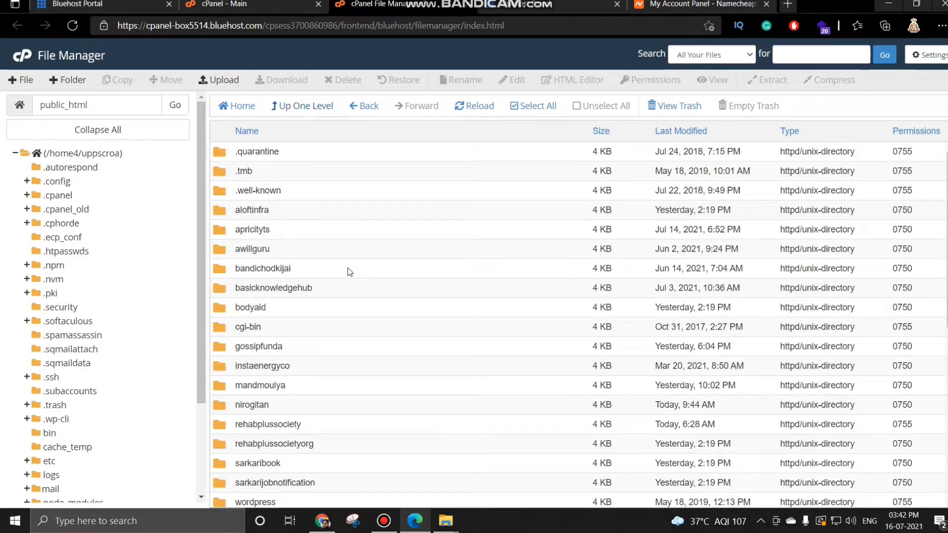
scroll(324, 280, "down", 3)
scroll(269, 298, "down", 2)
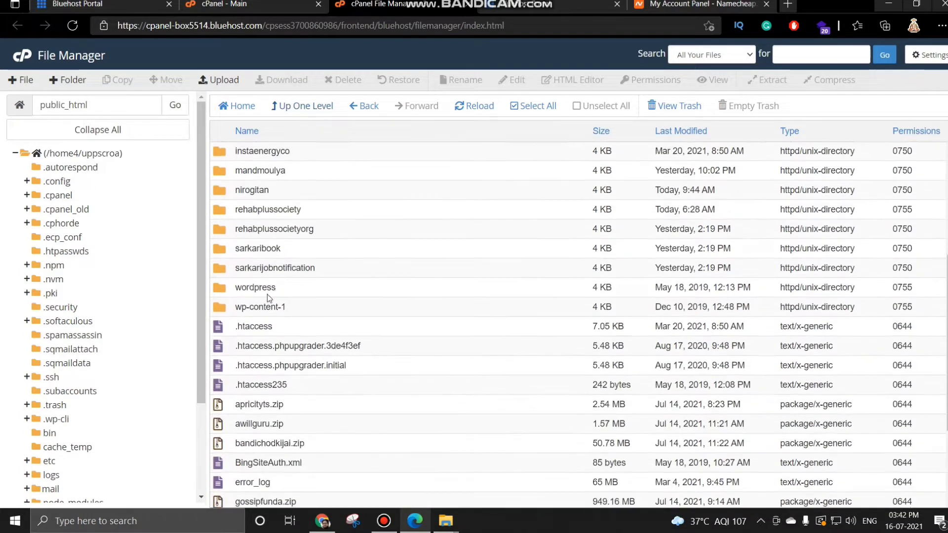
scroll(244, 400, "down", 3)
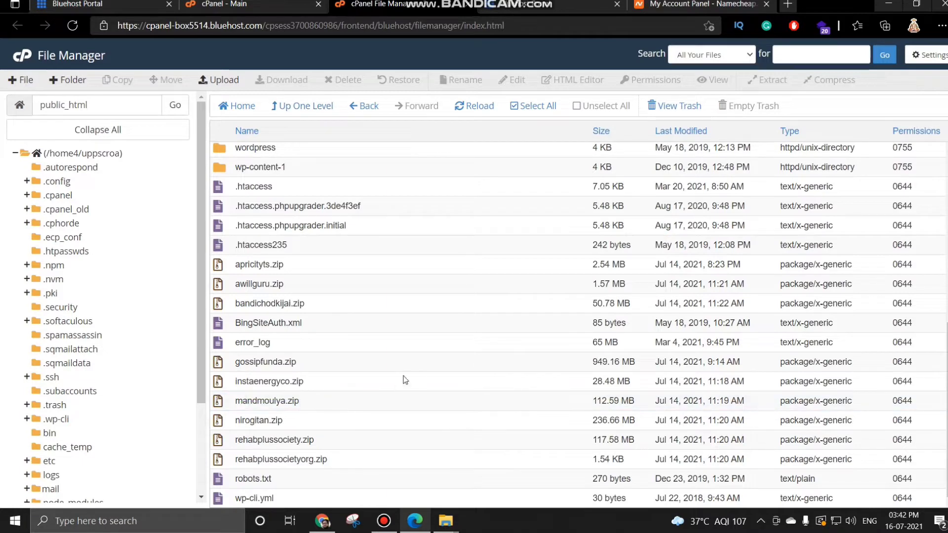
scroll(406, 375, "up", 4)
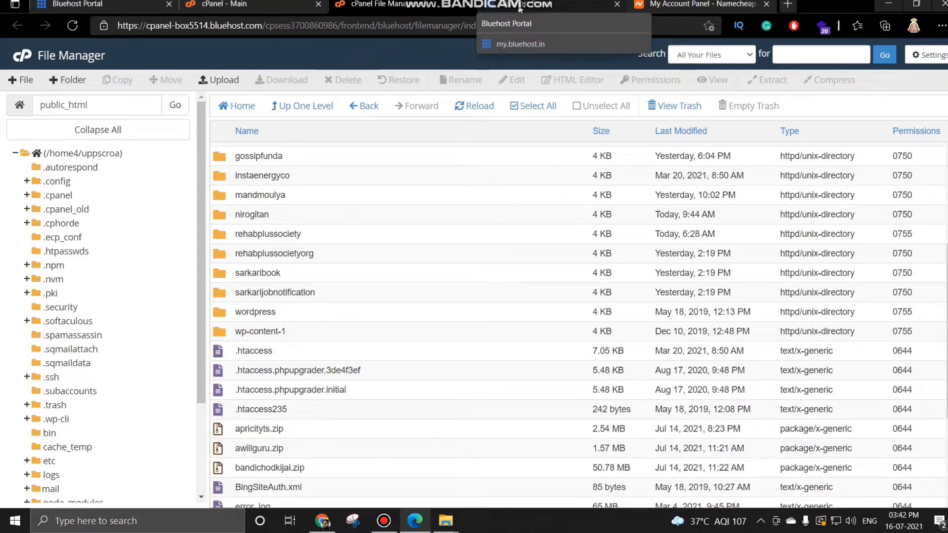
- Check the my.bluehost.in site list, and bring up the mandmoulya.com entry on the Namecheap account dashboard
left_click(138, 4)
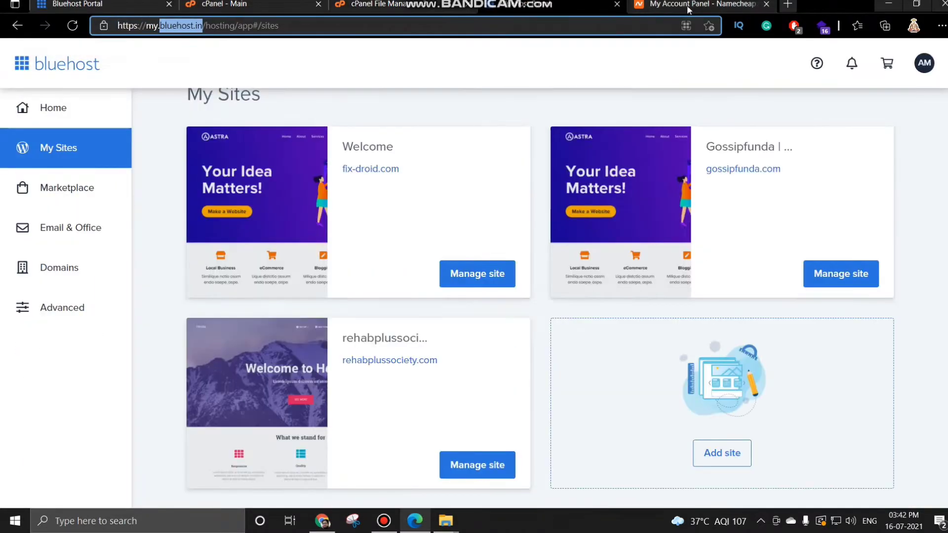
left_click(688, 5)
scroll(403, 287, "down", 1)
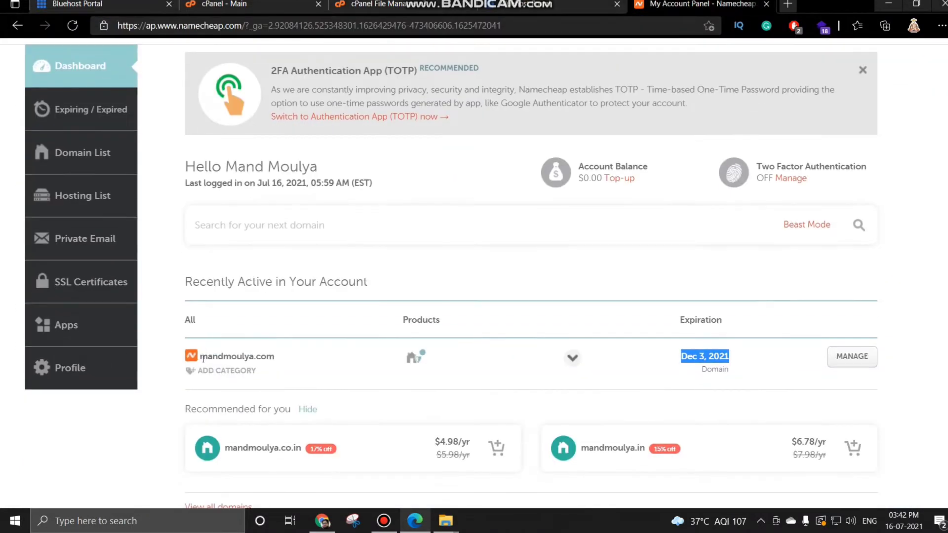
- Switch to the my.bluehost.in account and open its Assign Domain page
left_click_drag(297, 356, 205, 357)
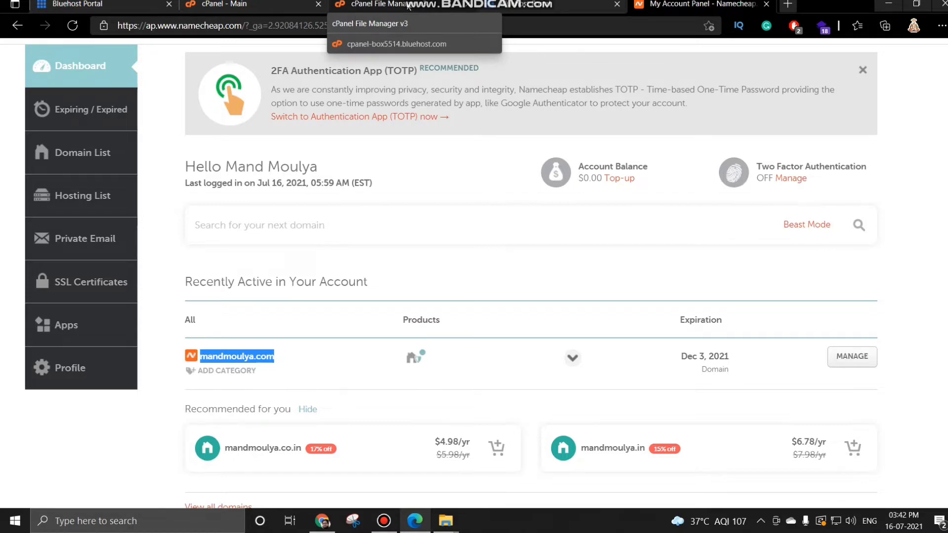
left_click(409, 7)
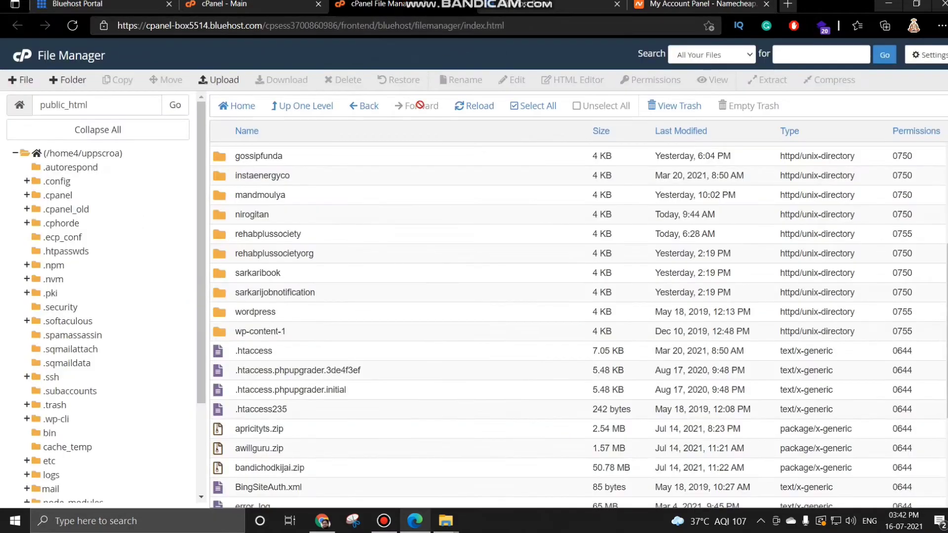
left_click(533, 5)
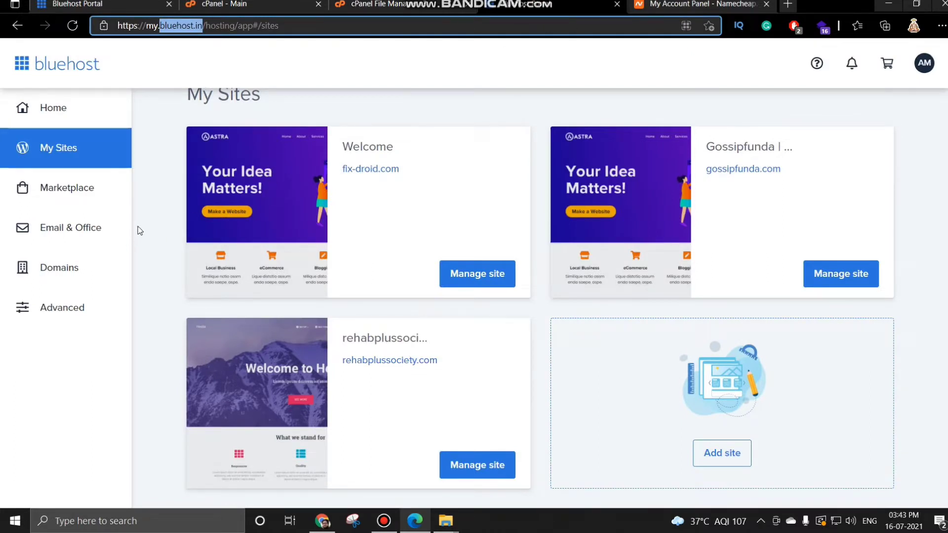
left_click(55, 271)
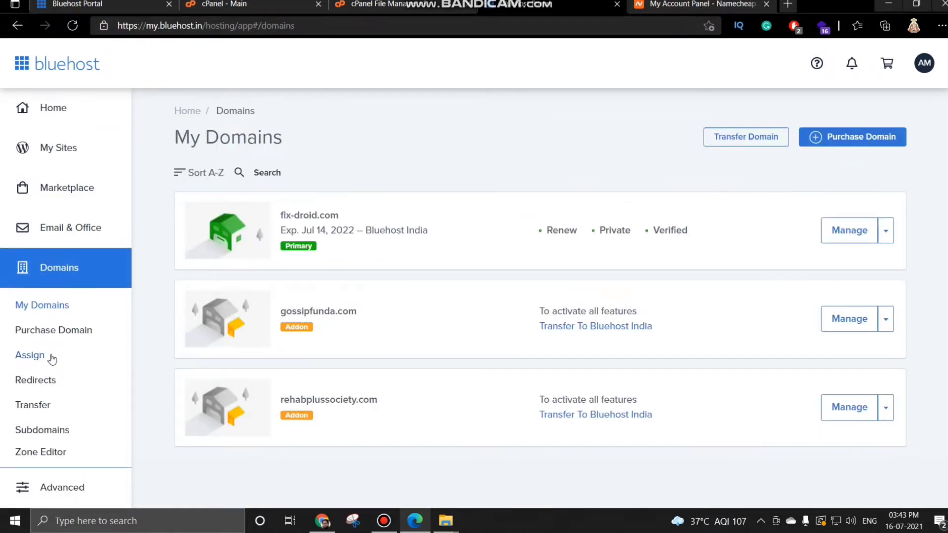
left_click(31, 361)
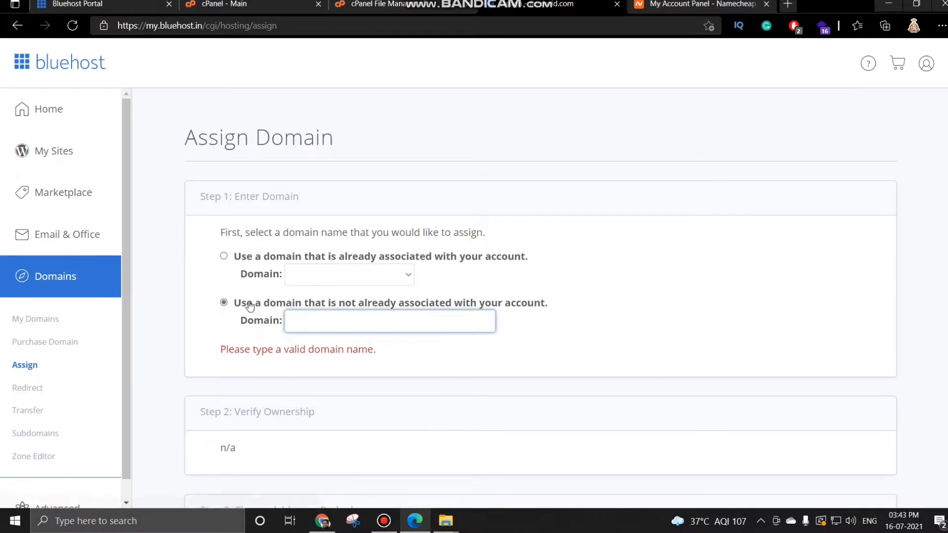
- Copy the mandmoulya.com address from the my.bluehost.com site list and enter mandmoulya.com as a domain not already associated with the my.bluehost.in account
scroll(375, 310, "down", 1)
left_click(296, 252)
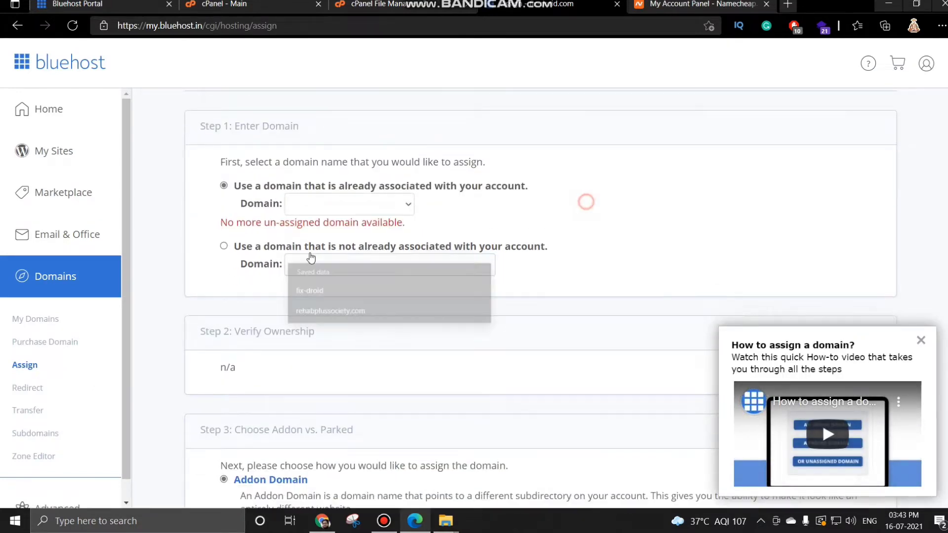
left_click(292, 263)
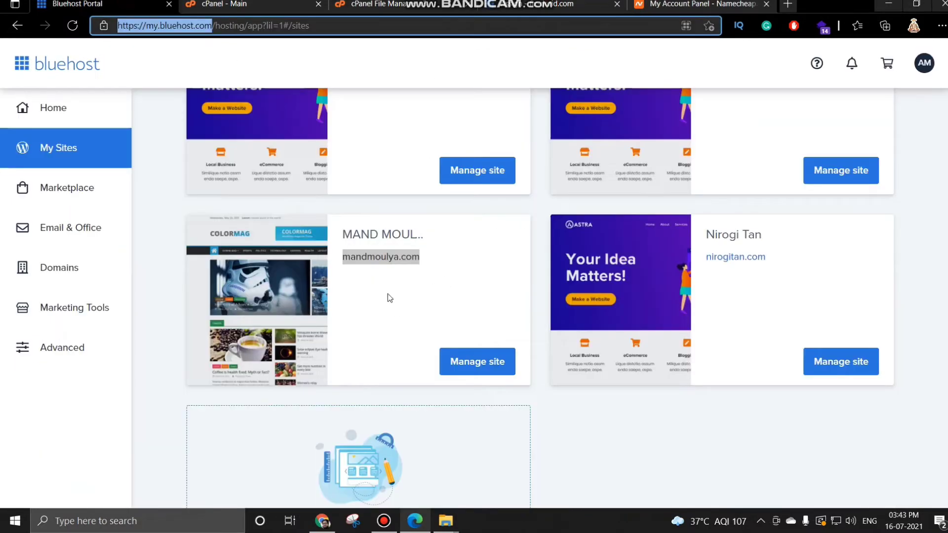
right_click(380, 257)
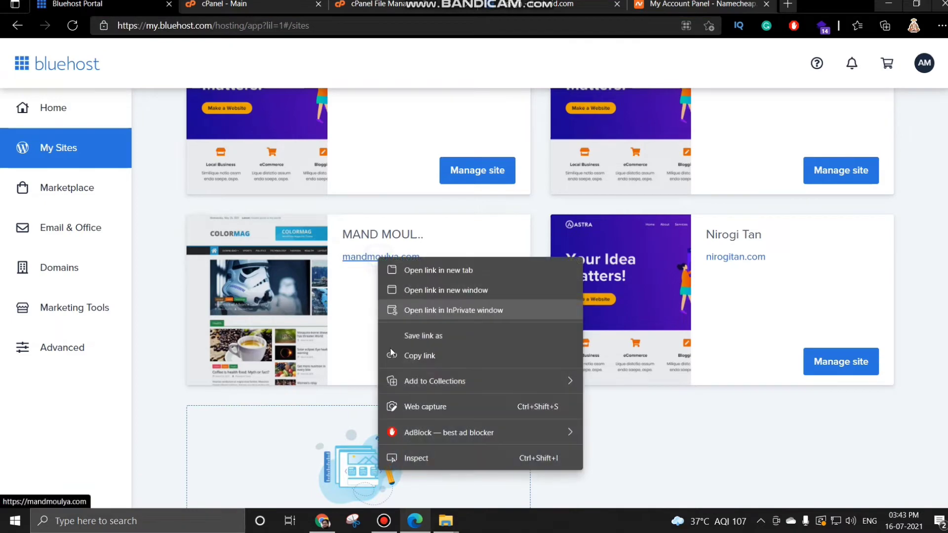
left_click(412, 356)
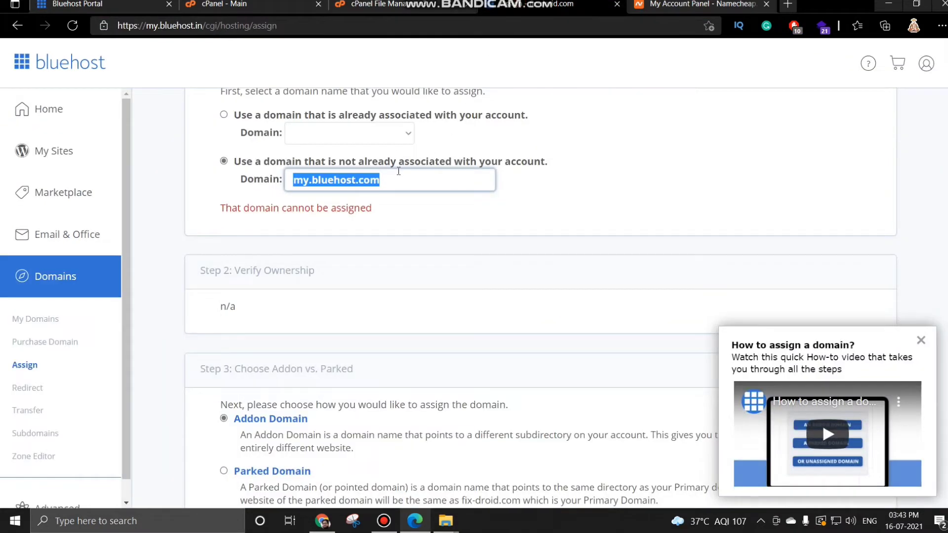
key("ctrl+v")
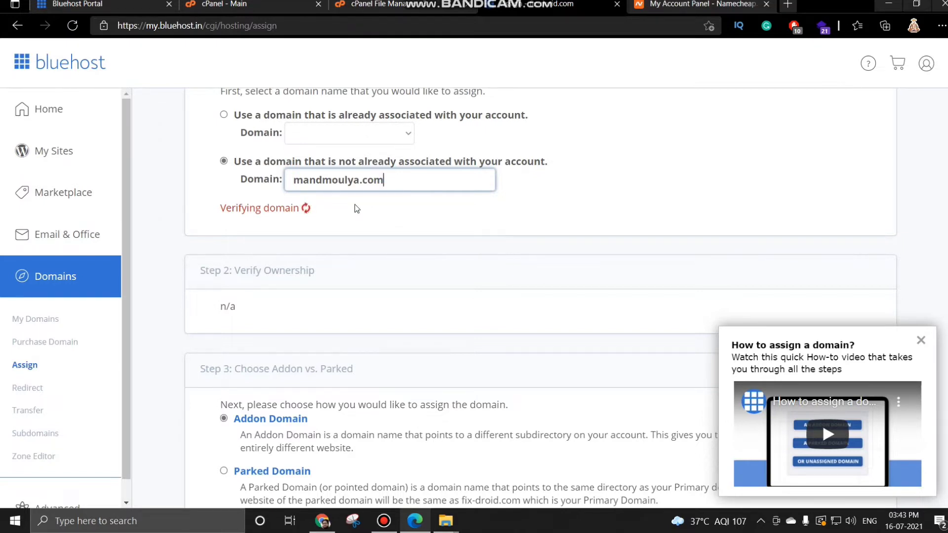
scroll(626, 213, "up", 2)
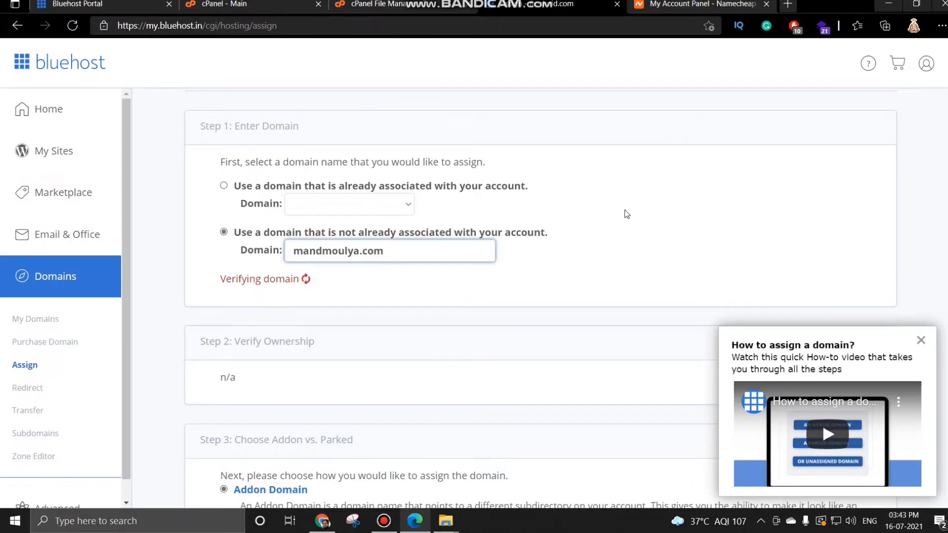
- Read the nameserver requirements under Verify Ownership and copy NS1.BLUEHOST.IN
scroll(614, 209, "down", 5)
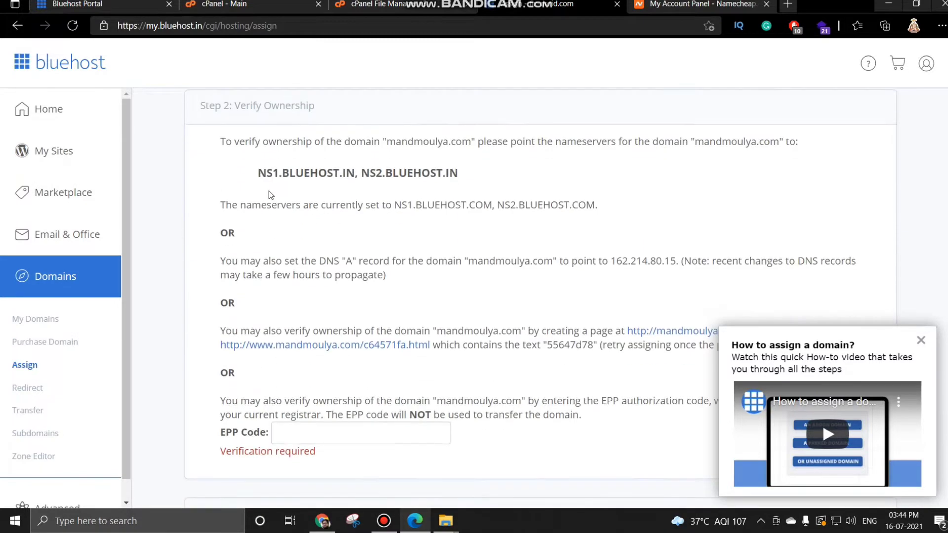
left_click_drag(259, 170, 484, 205)
left_click_drag(576, 206, 584, 206)
left_click_drag(443, 173, 455, 173)
left_click_drag(261, 171, 354, 173)
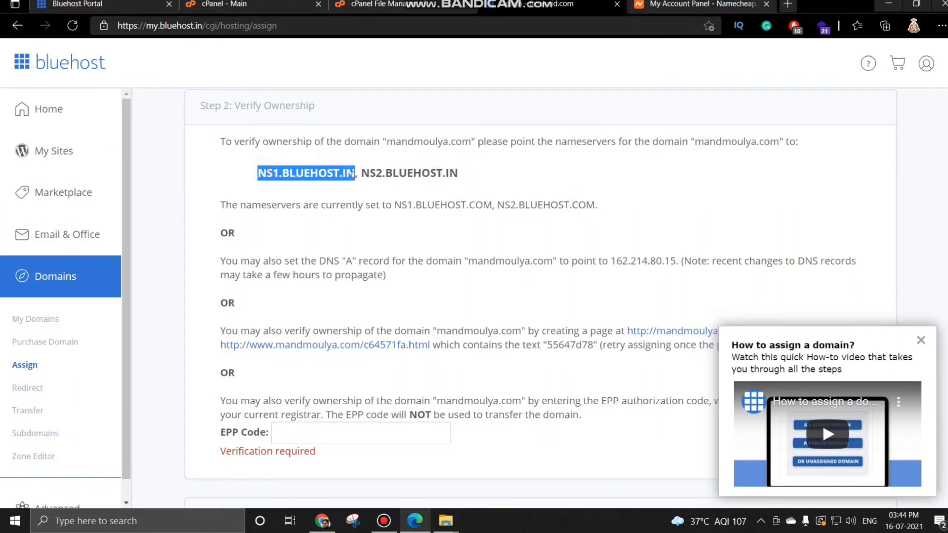
- Open the management page of mandmoulya.com in the Namecheap account and bring up its nameserver settings
left_click(701, 4)
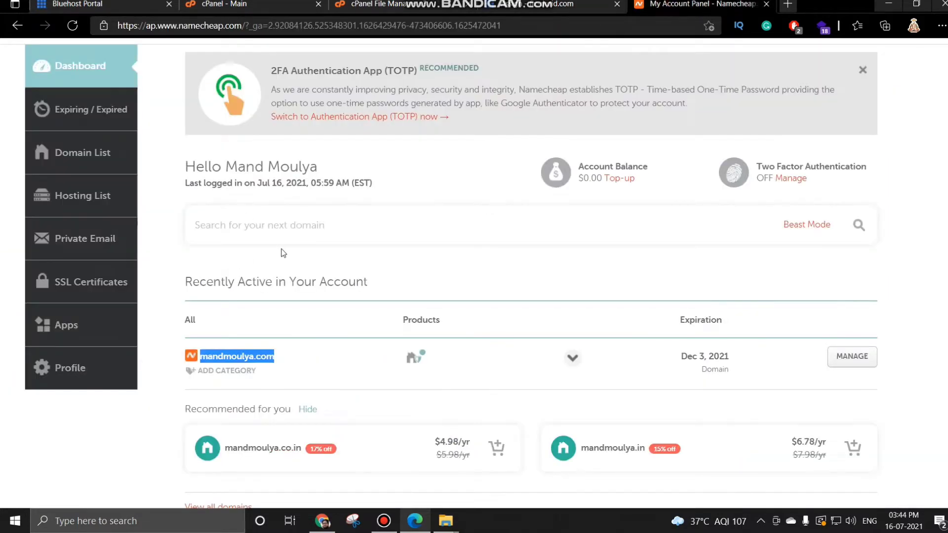
scroll(276, 204, "up", 2)
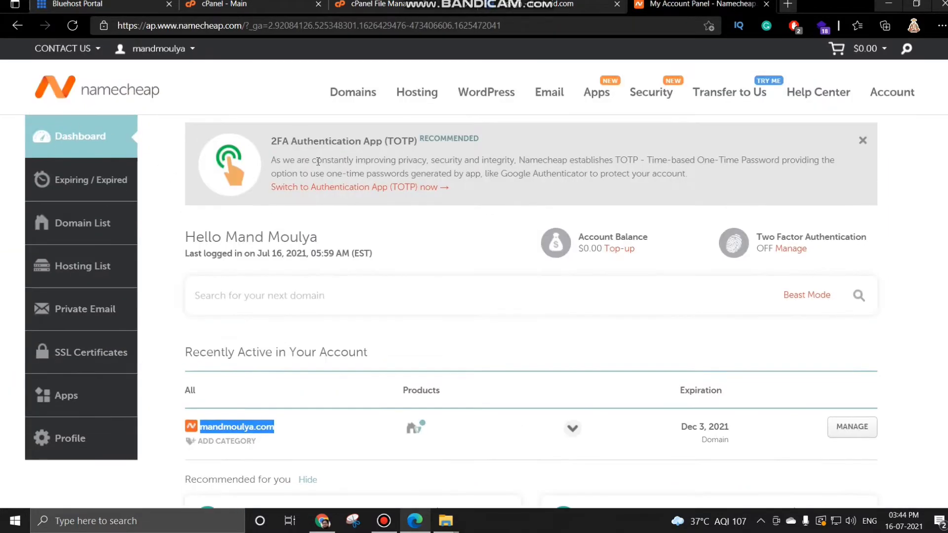
scroll(318, 162, "down", 5)
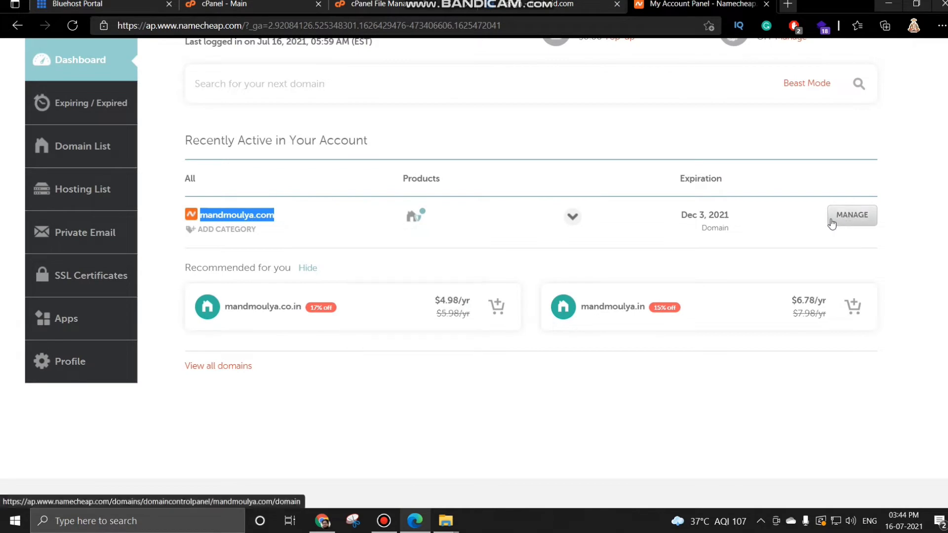
left_click(853, 216)
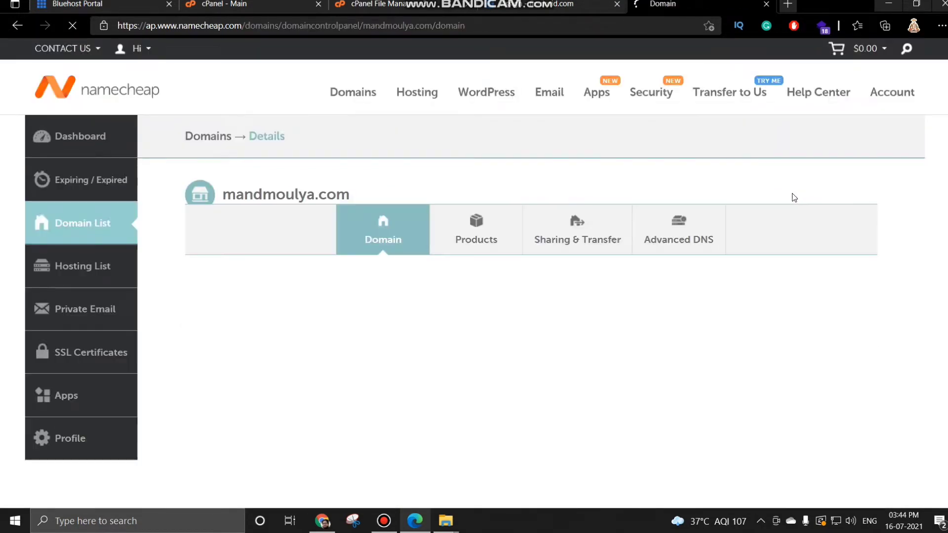
scroll(784, 198, "down", 1)
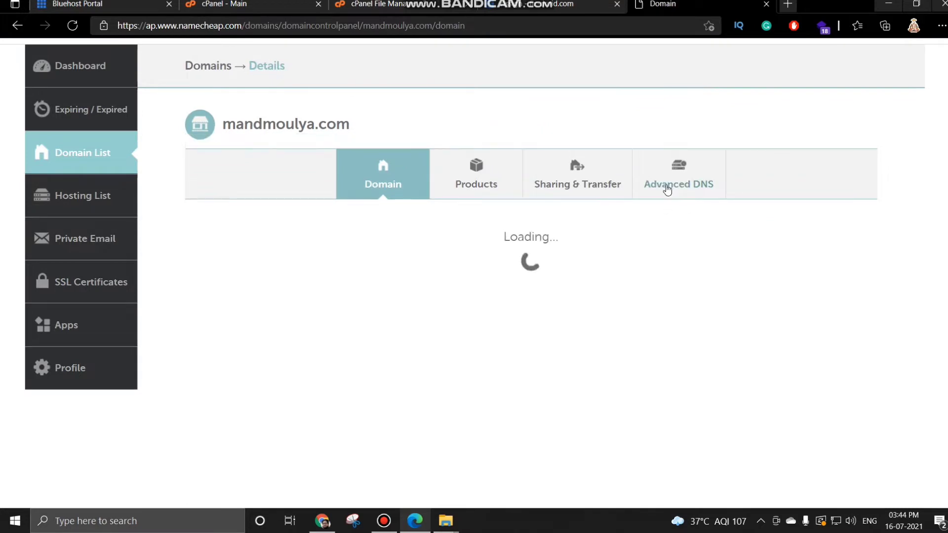
scroll(473, 238, "down", 1)
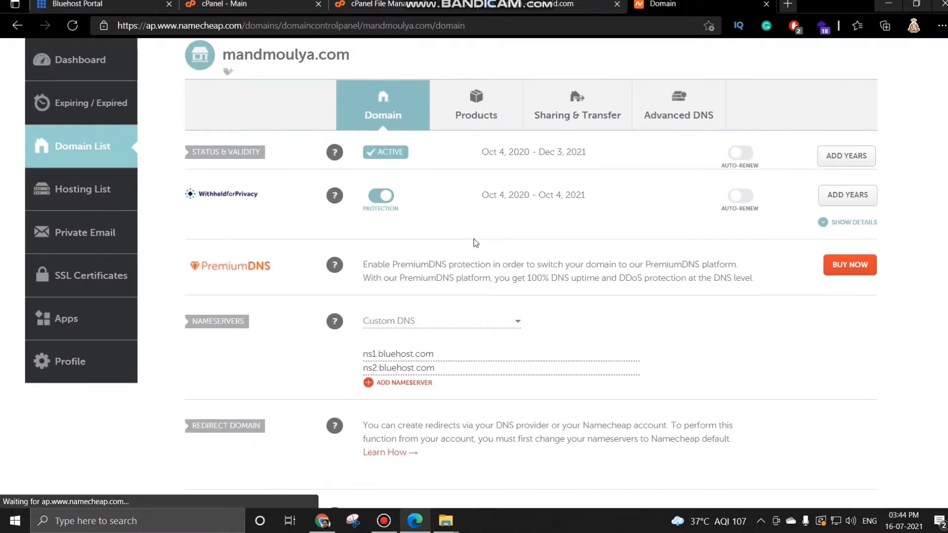
scroll(543, 239, "down", 1)
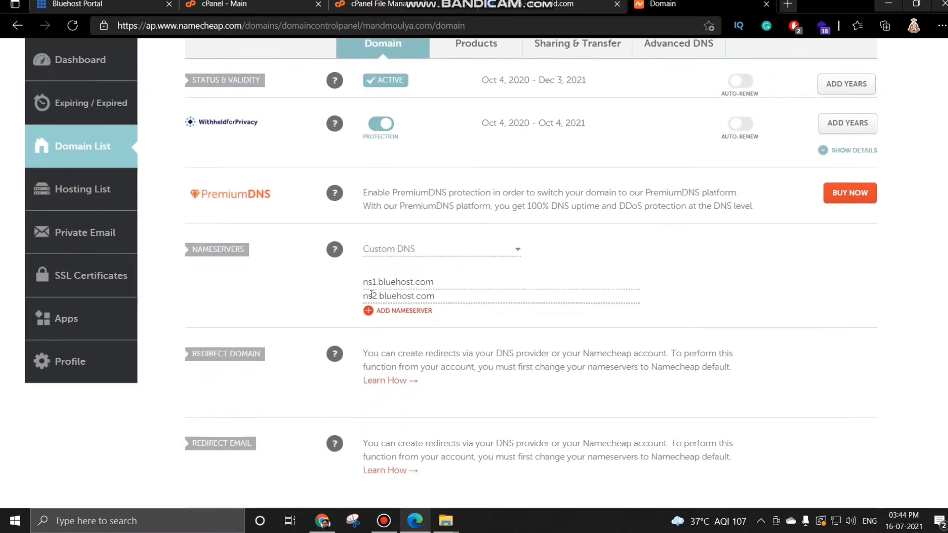
- Add NS1.BLUEHOST.IN as a third custom nameserver for mandmoulya.com and save the change
left_click(372, 312)
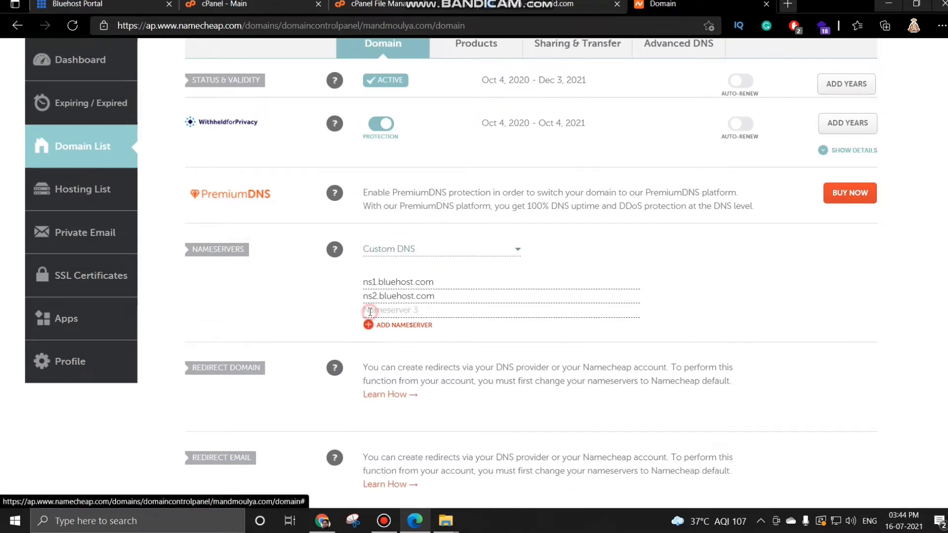
left_click(385, 311)
key("ctrl+v")
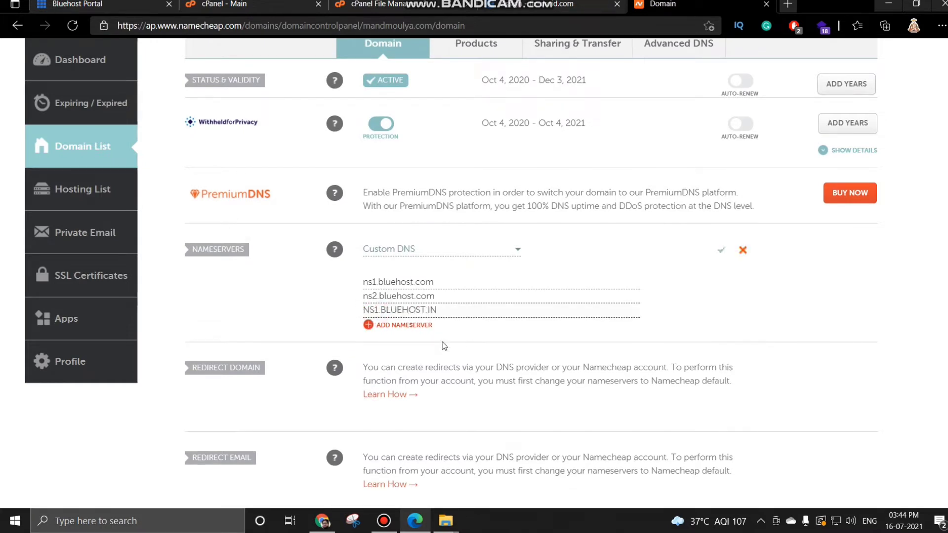
left_click(722, 250)
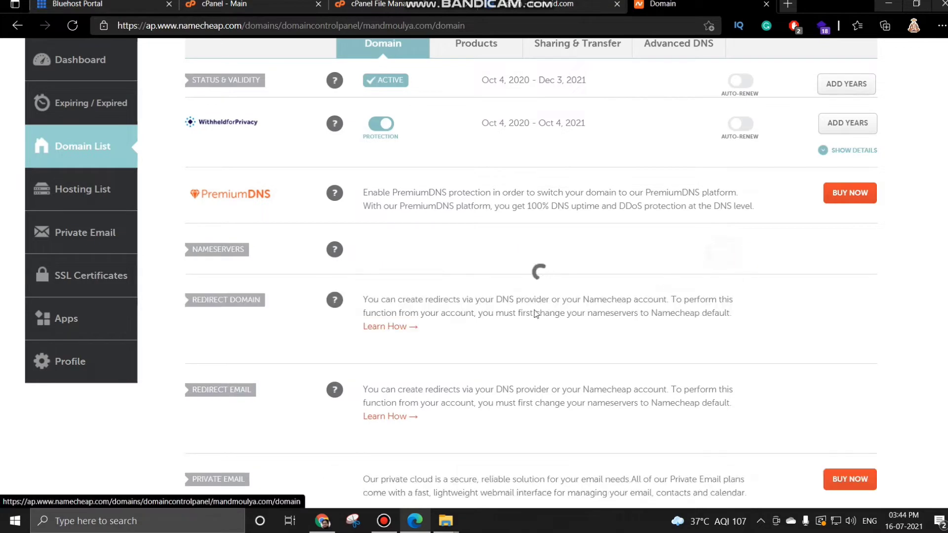
- Copy NS2.BLUEHOST.IN from the Bluehost Assign Domain page, add it as the fourth Namecheap nameserver and save
left_click(110, 4)
left_click(252, 6)
left_click(368, 6)
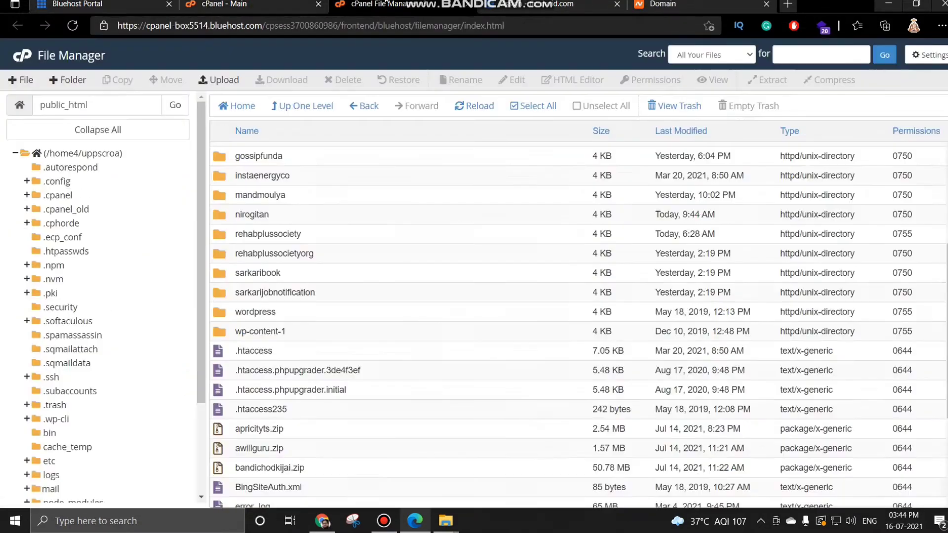
left_click(519, 10)
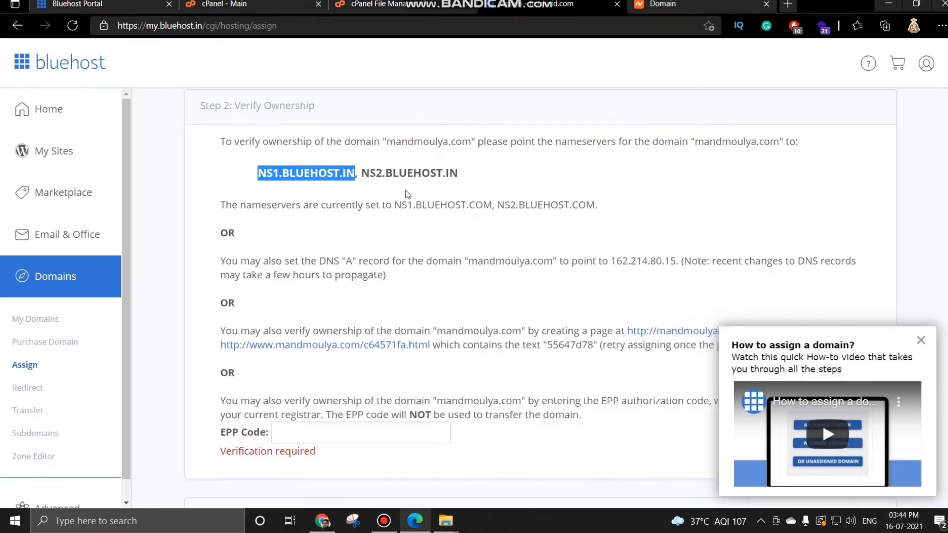
left_click_drag(464, 178, 351, 173)
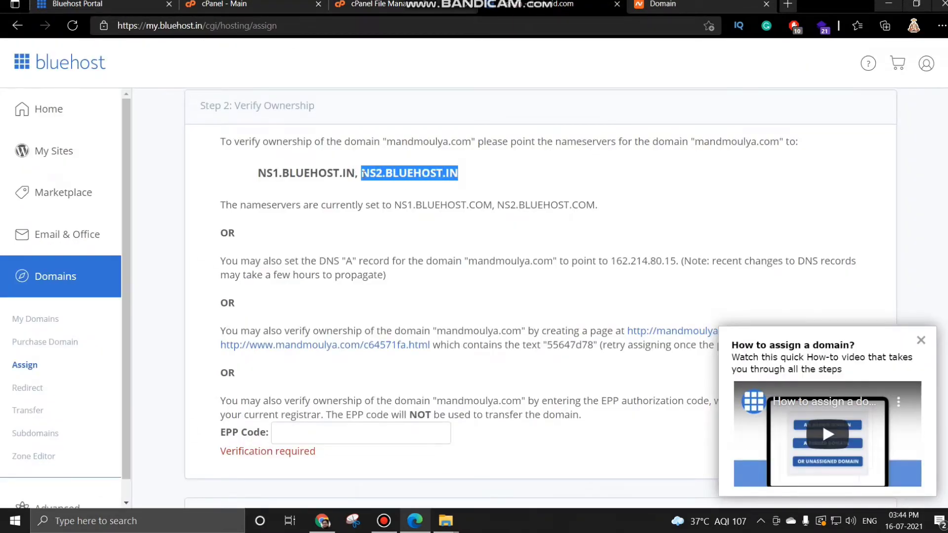
left_click(662, 9)
left_click(430, 325)
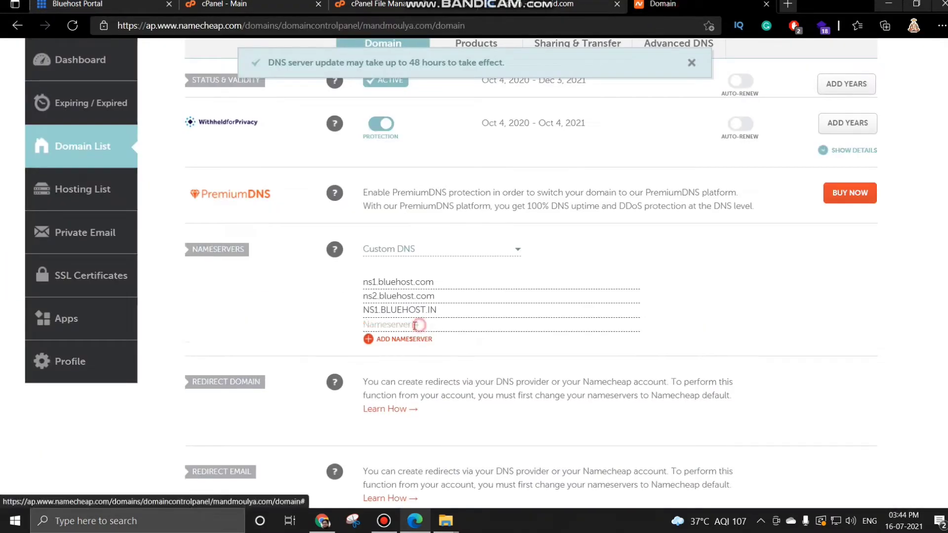
key("ctrl+v")
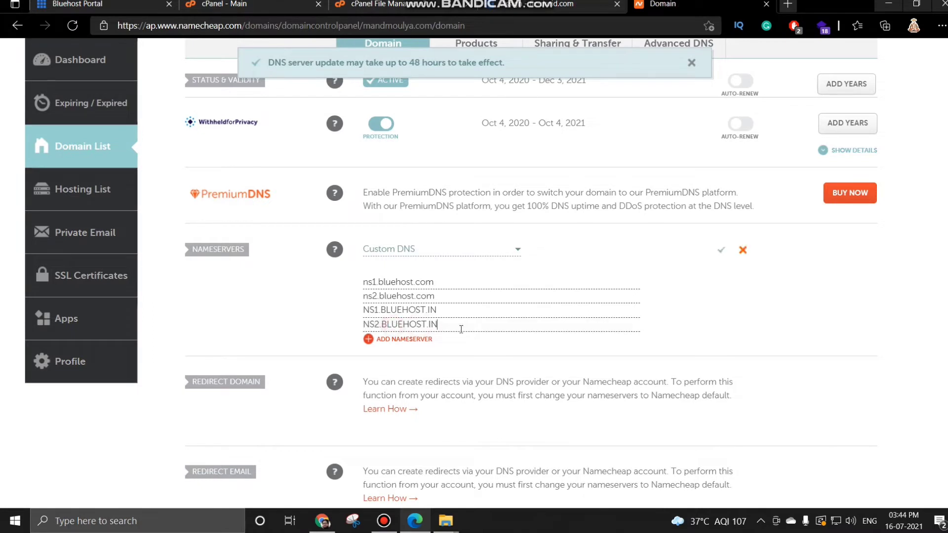
left_click(724, 252)
- Clear the old ns1.bluehost.com and ns2.bluehost.com entries from the custom nameserver list
left_click_drag(464, 286, 362, 289)
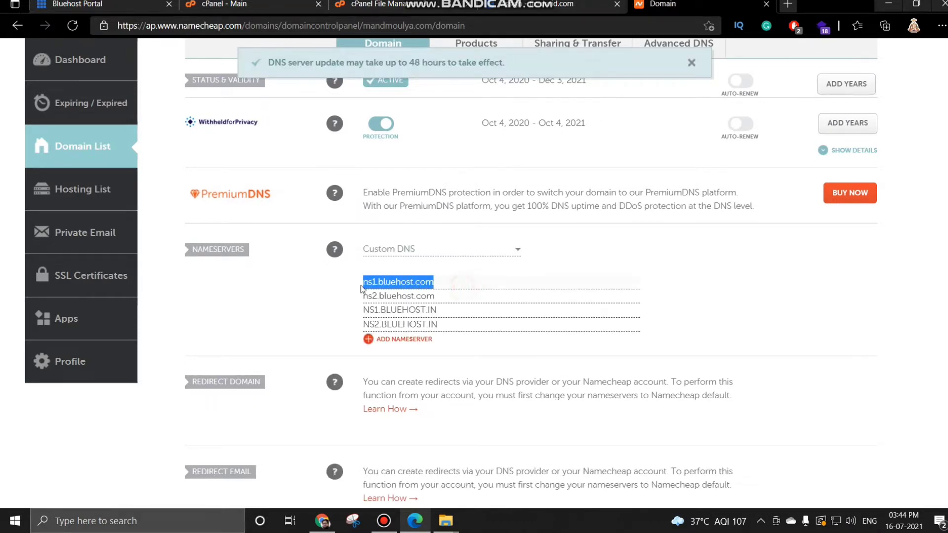
key("BackSpace")
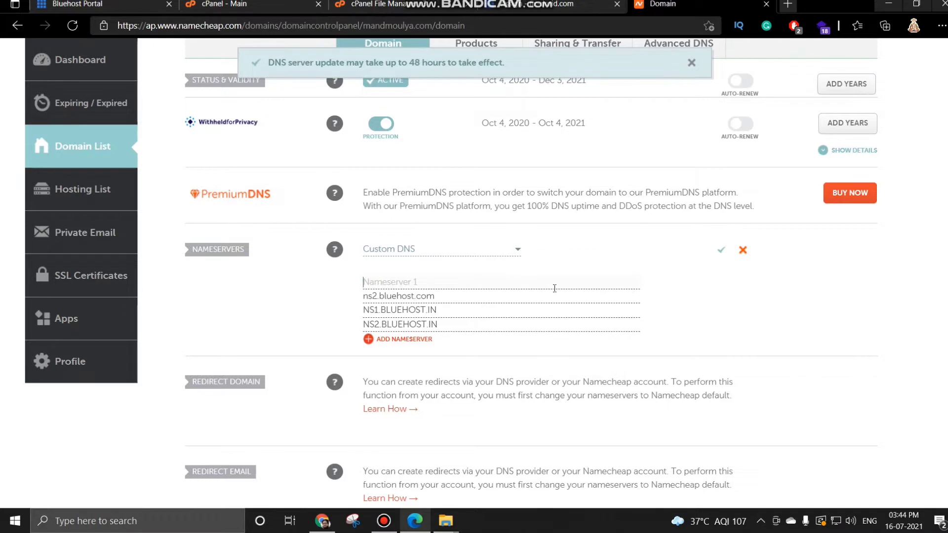
left_click(740, 252)
left_click_drag(457, 297, 362, 297)
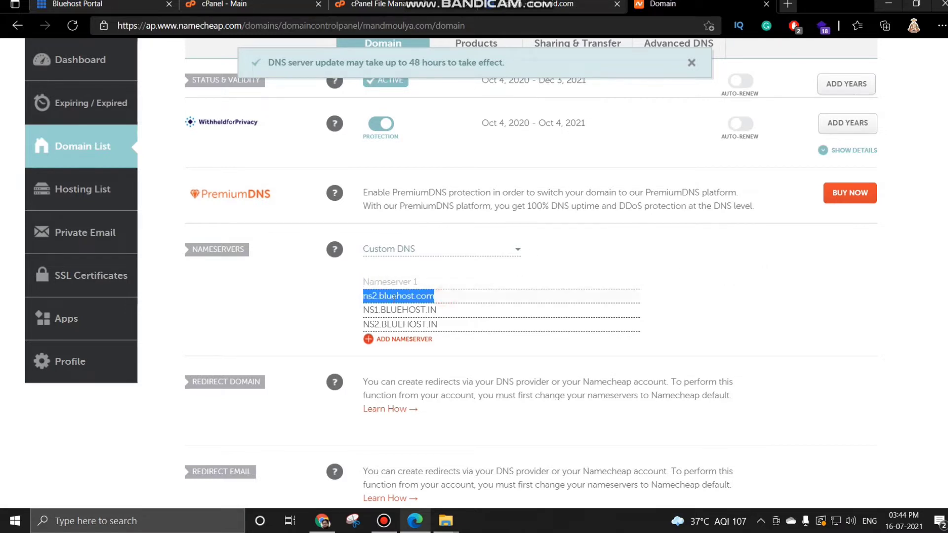
key("BackSpace")
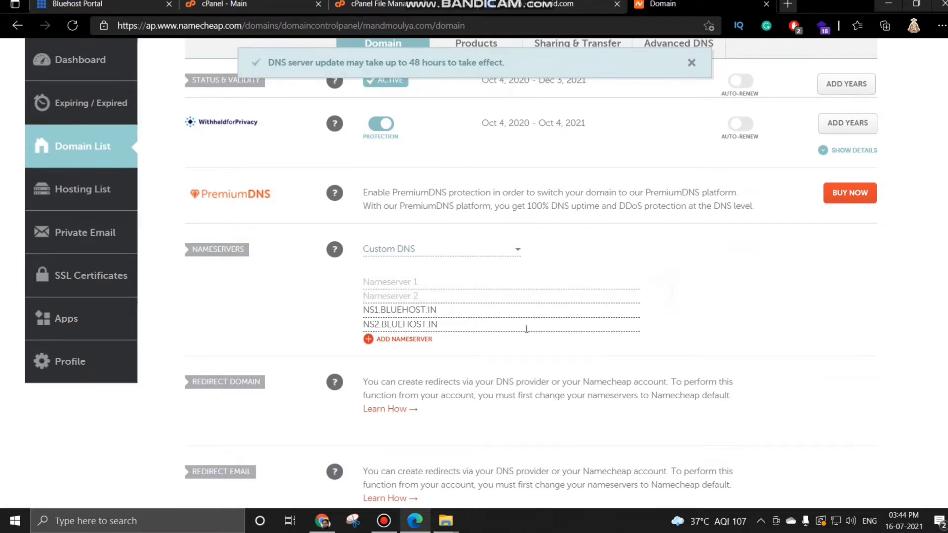
left_click(401, 282)
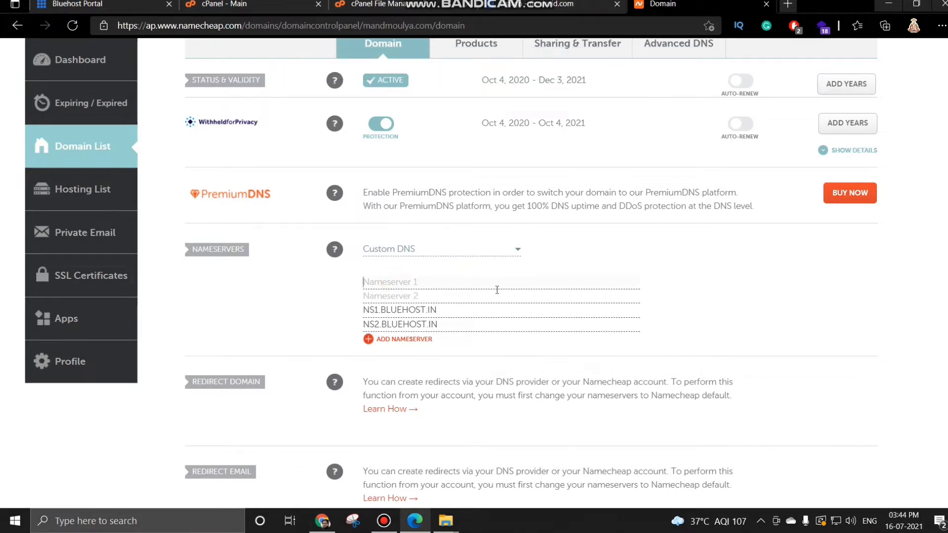
type("a")
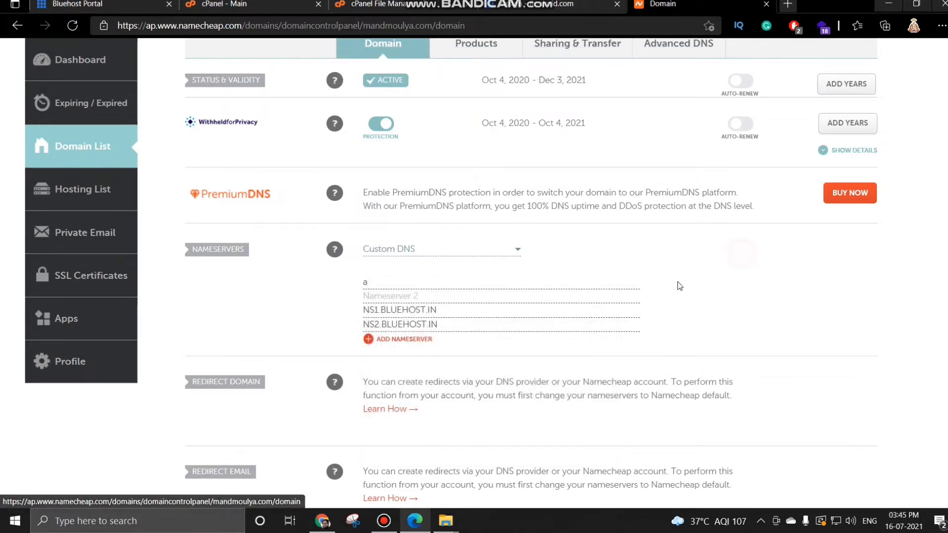
left_click_drag(381, 281, 349, 282)
key("BackSpace")
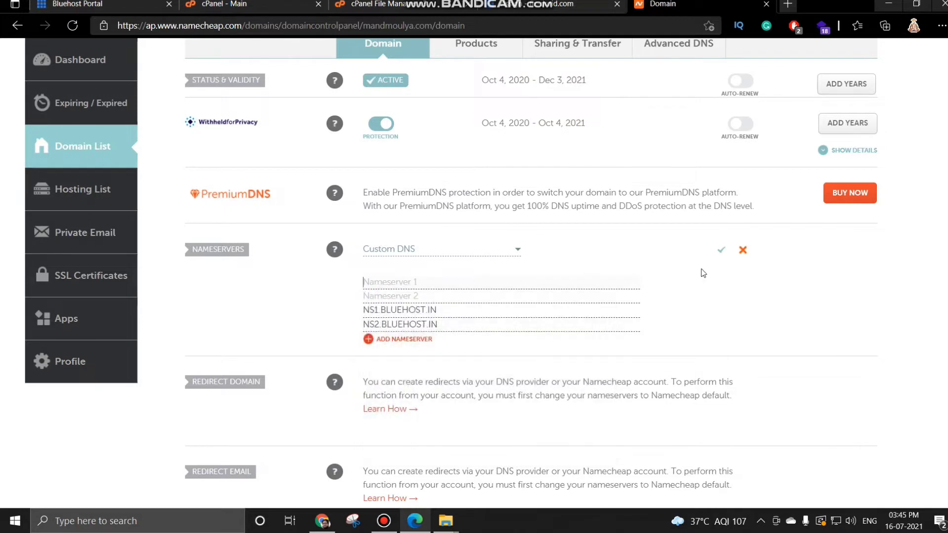
- Save the Namecheap nameserver change and re-enter mandmoulya.com as the not-yet-associated domain on the Bluehost Assign Domain page
left_click(721, 250)
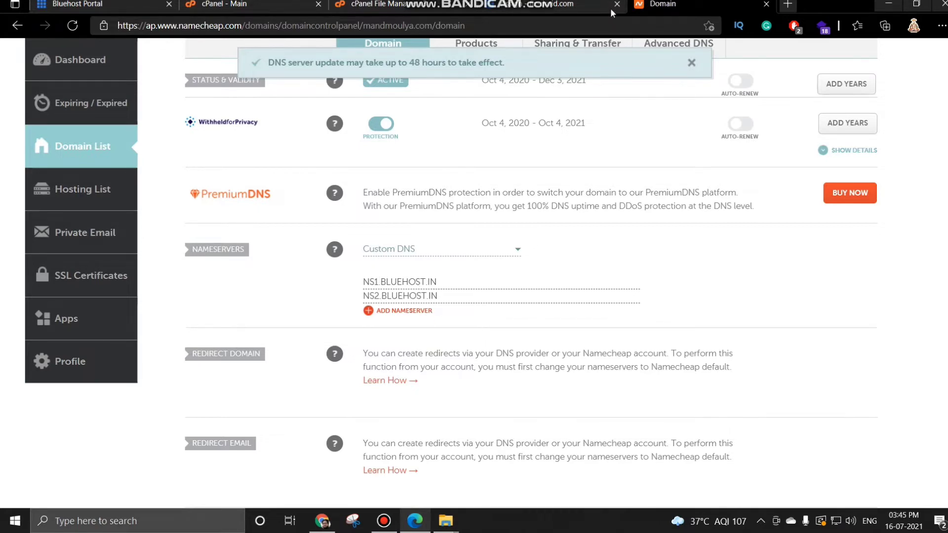
left_click(502, 14)
scroll(403, 204, "up", 6)
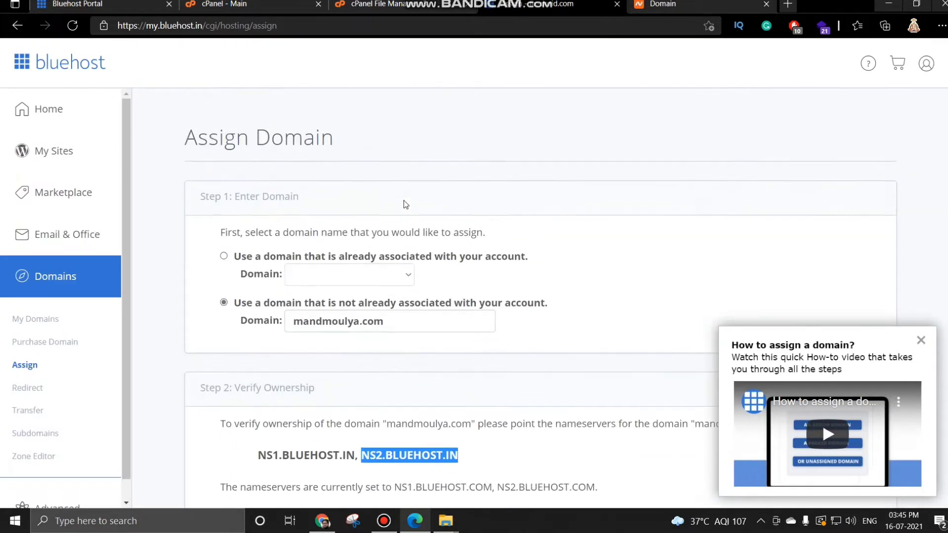
scroll(405, 204, "down", 3)
left_click_drag(399, 181, 283, 186)
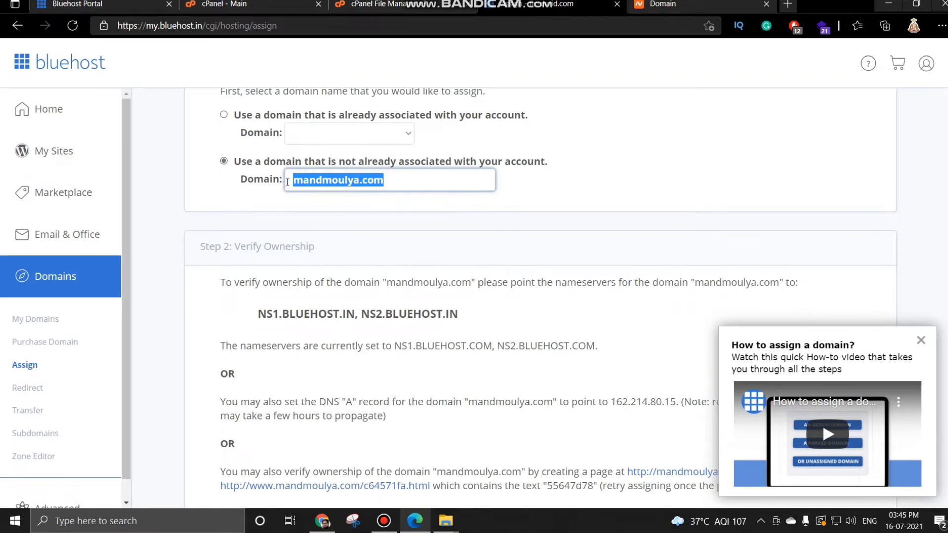
key("BackSpace")
left_click(319, 176)
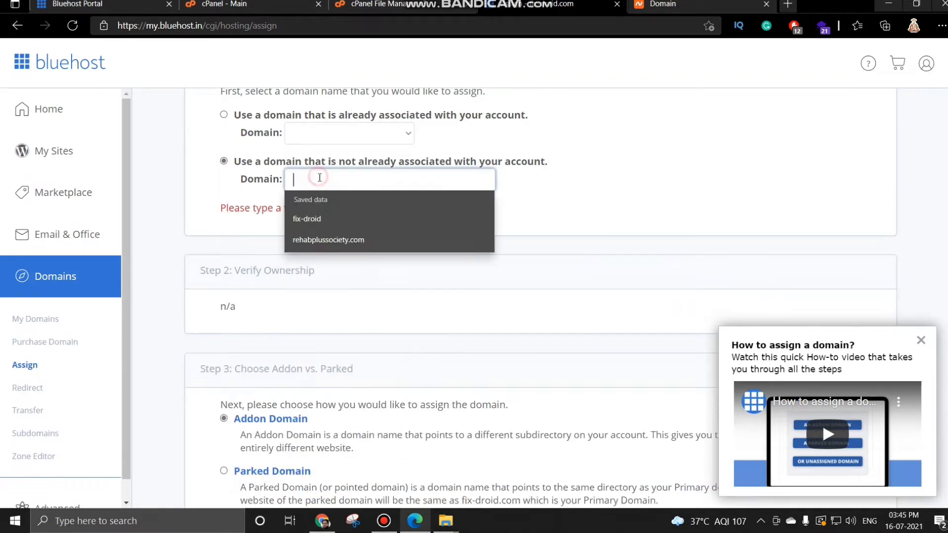
left_click(321, 215)
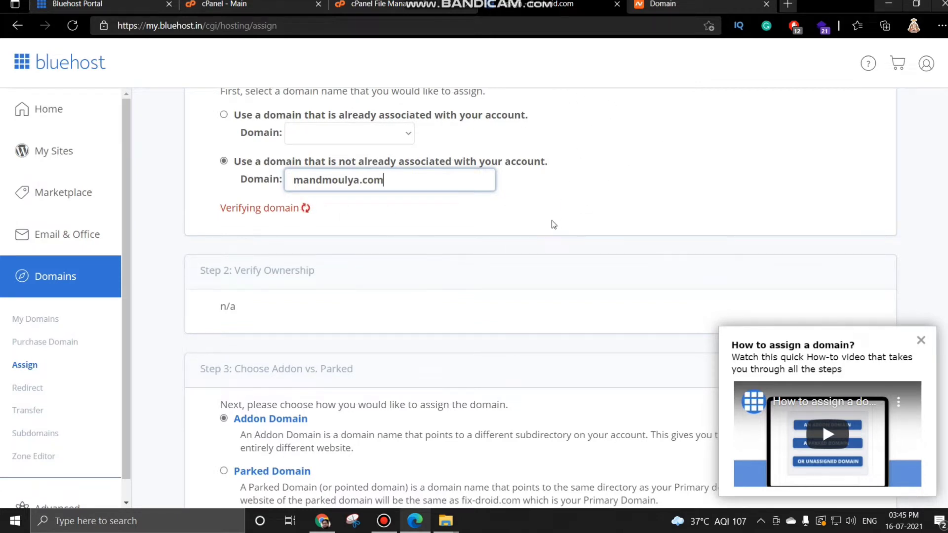
- Review the ownership verification and addon directory settings for mandmoulya.com, dismissing the how-to video popup
scroll(553, 225, "down", 2)
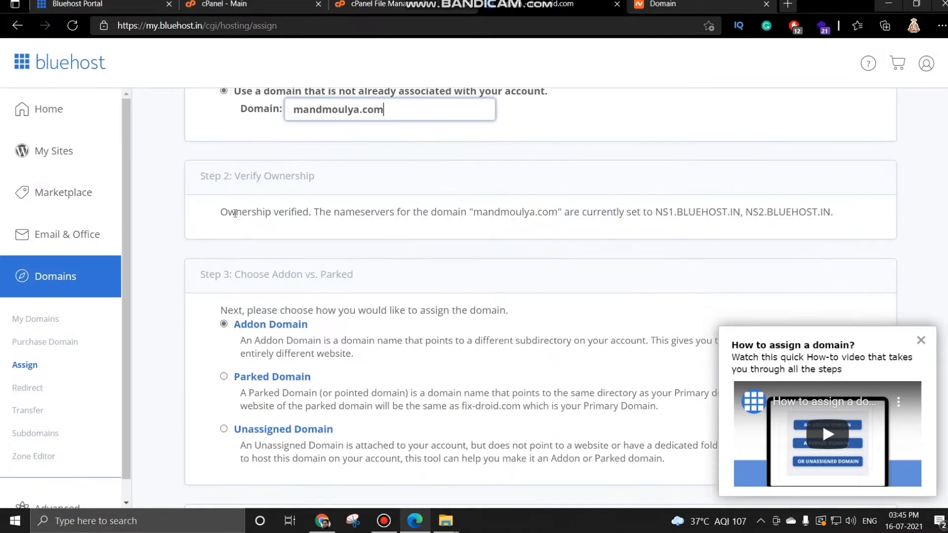
left_click_drag(220, 213, 356, 214)
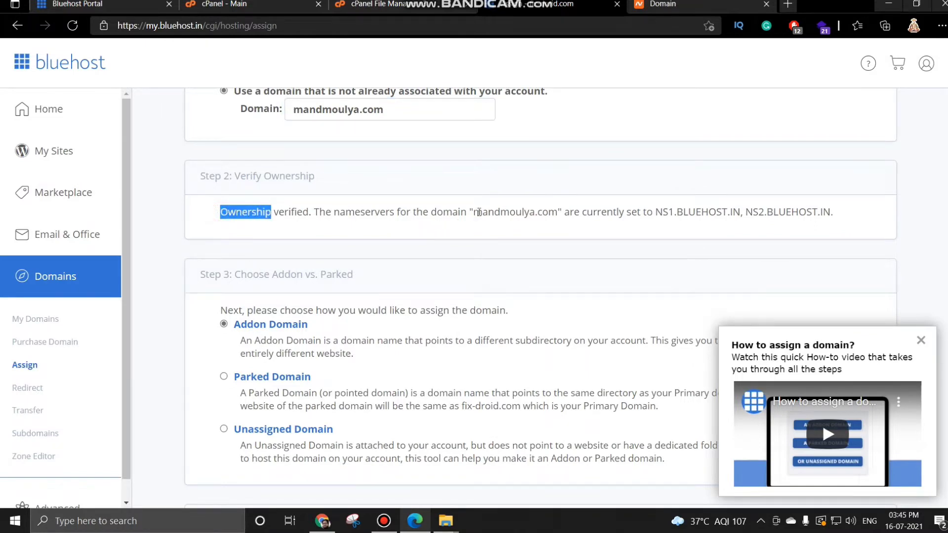
double_click(479, 212)
left_click_drag(662, 213, 714, 237)
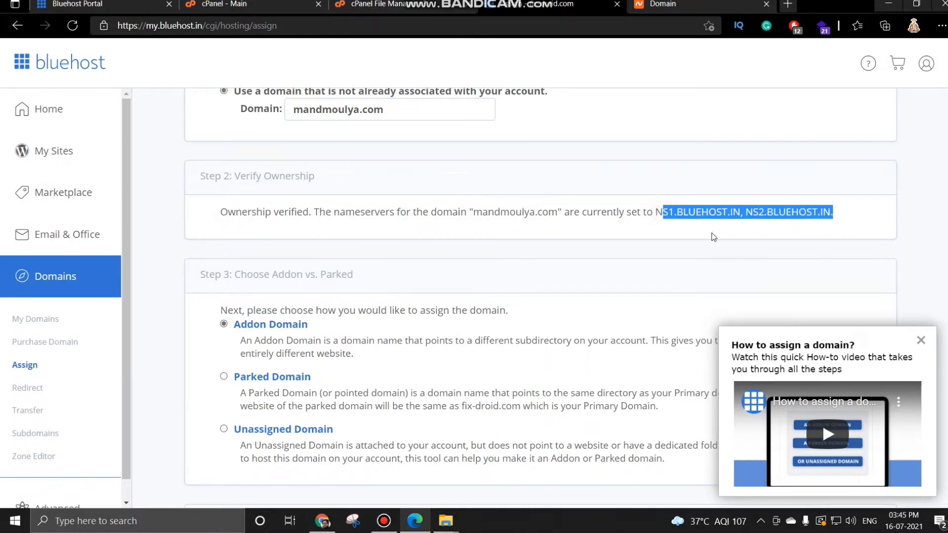
scroll(528, 262, "down", 2)
scroll(531, 260, "down", 5)
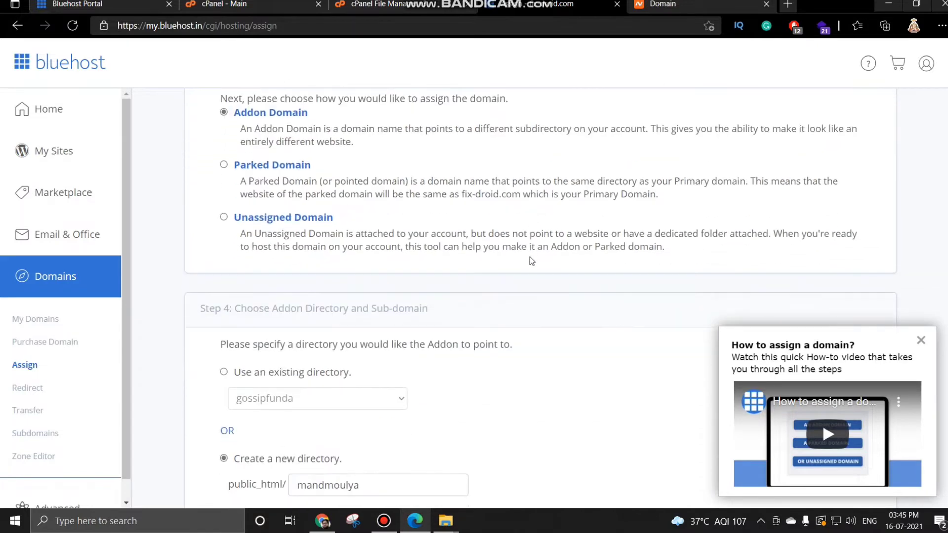
scroll(531, 261, "down", 1)
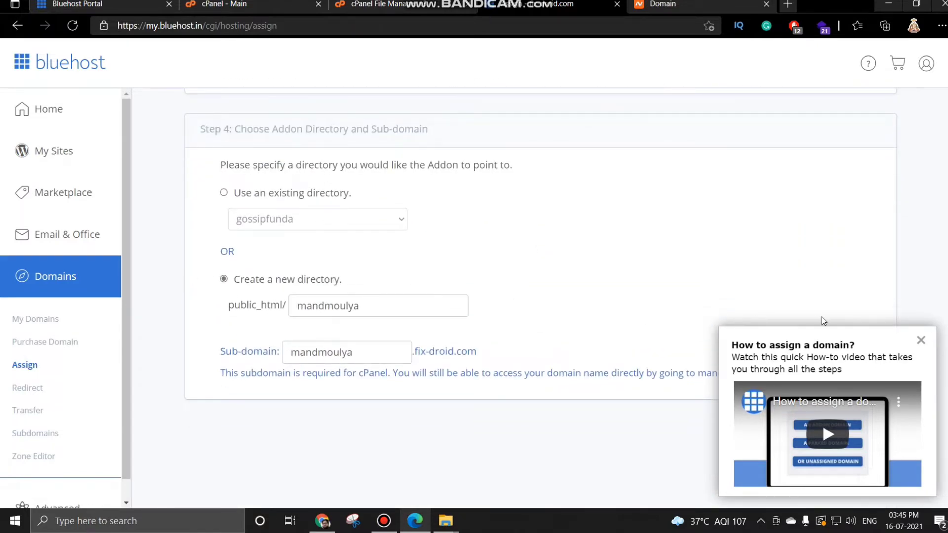
left_click(921, 340)
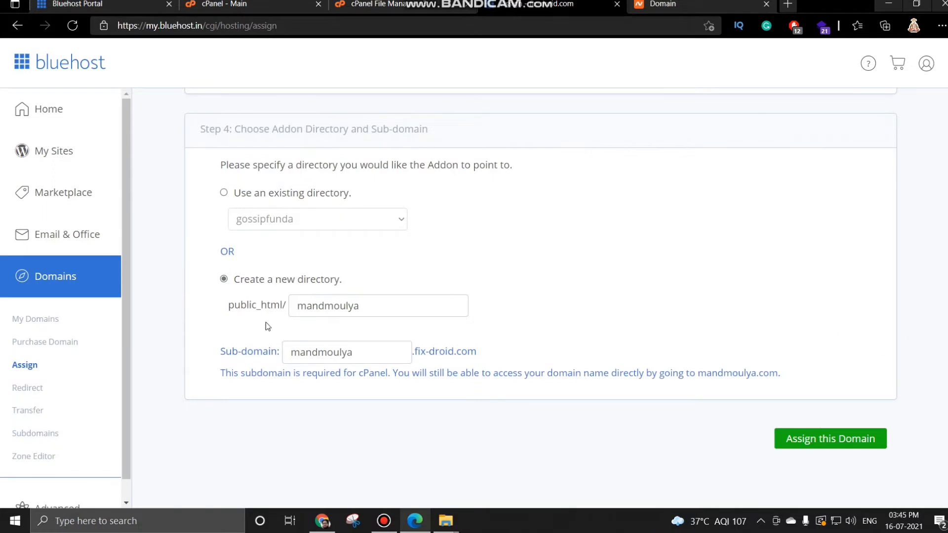
left_click_drag(229, 310, 296, 304)
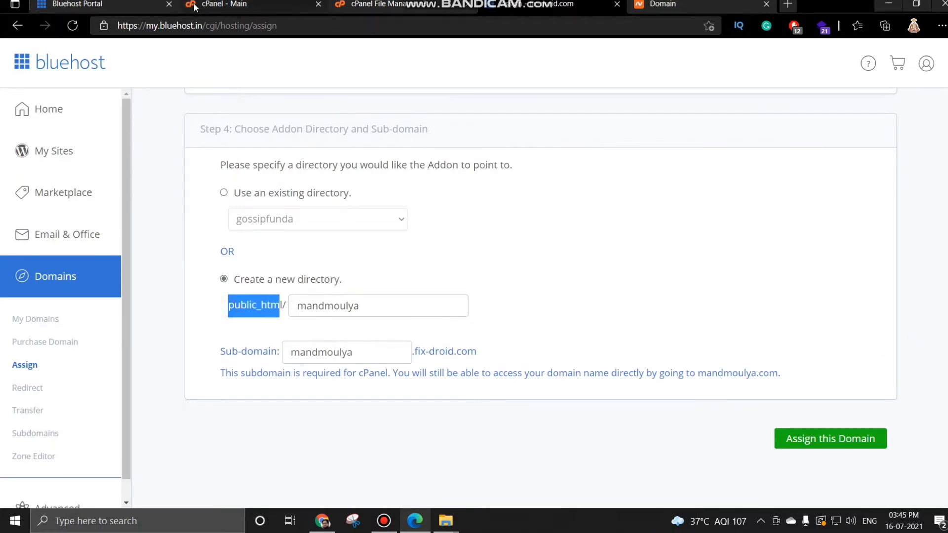
- Open public_html in the old Bluehost account's File Manager and look for the mandmoulya folder
left_click(211, 6)
scroll(283, 218, "up", 3)
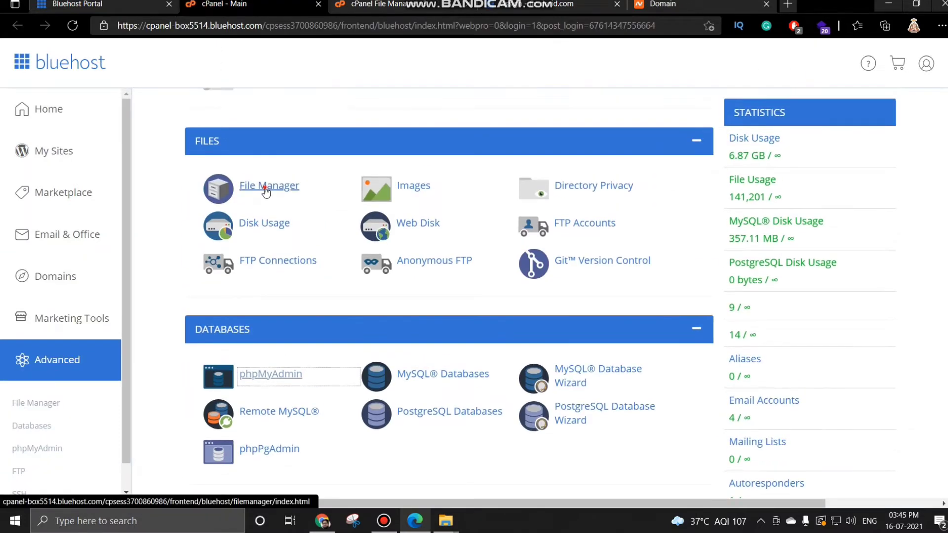
left_click(267, 184)
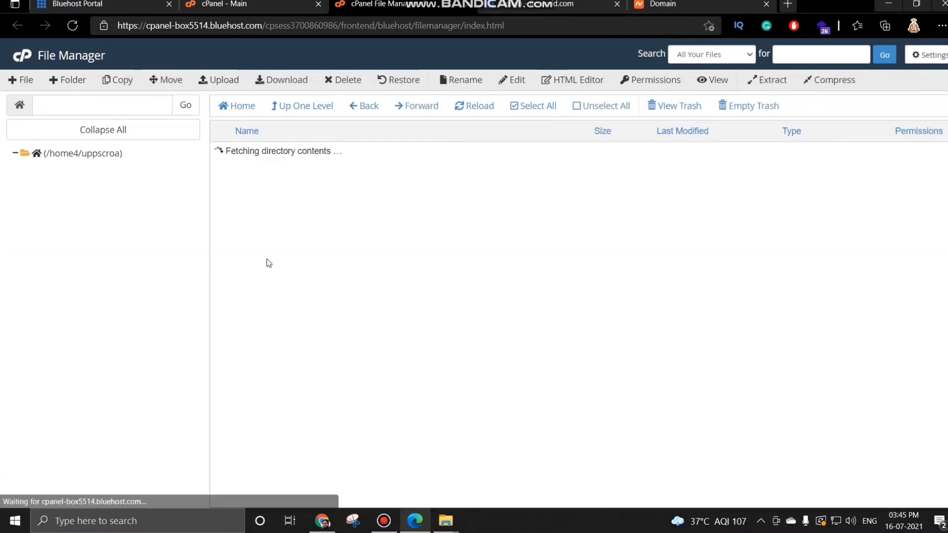
scroll(277, 267, "down", 4)
scroll(269, 302, "down", 3)
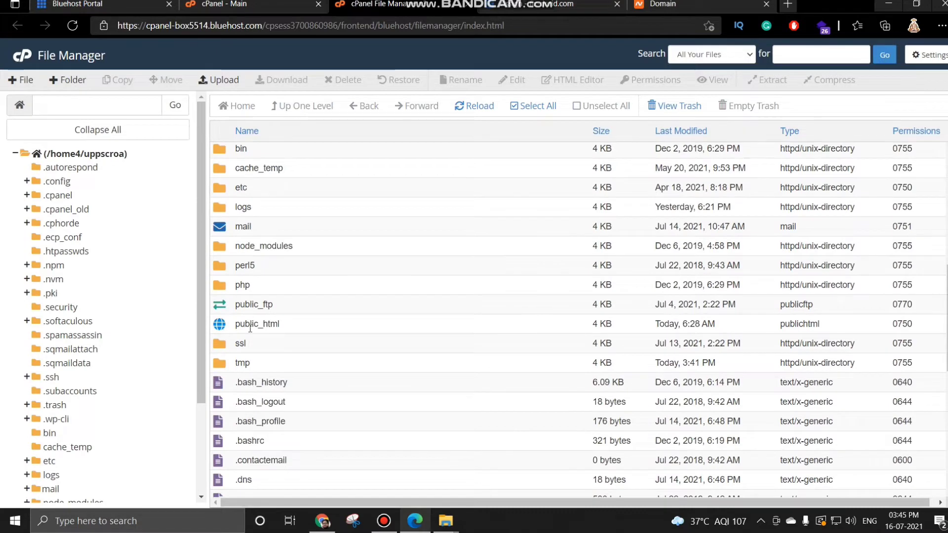
double_click(221, 325)
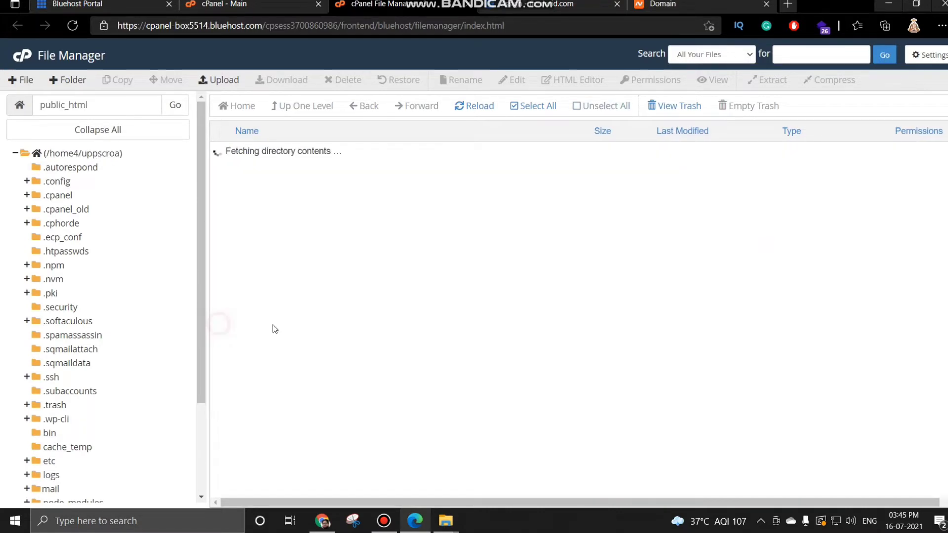
scroll(311, 302, "down", 3)
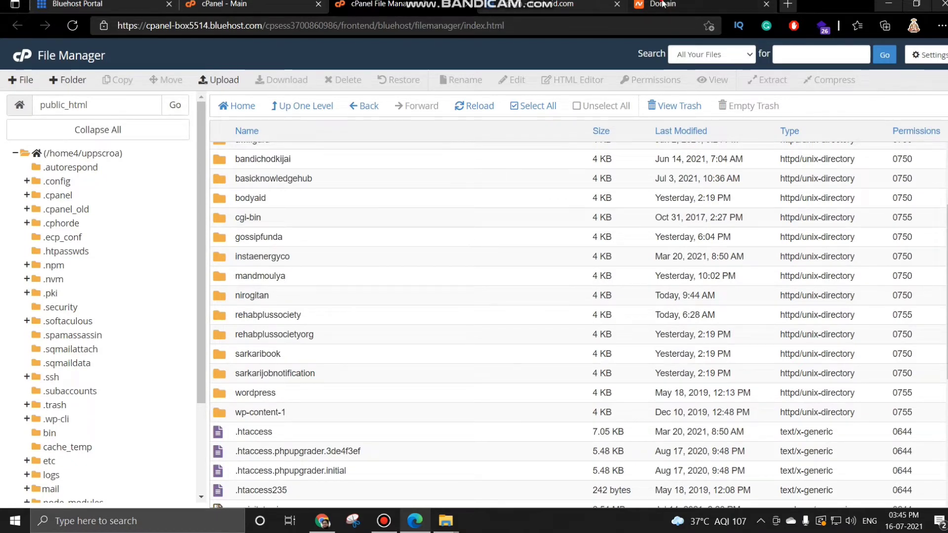
- Return to the Assign Domain page and assign mandmoulya.com as an addon domain with the new directory public_html/mandmoulya
key("ctrl+Tab")
key("ctrl+Tab")
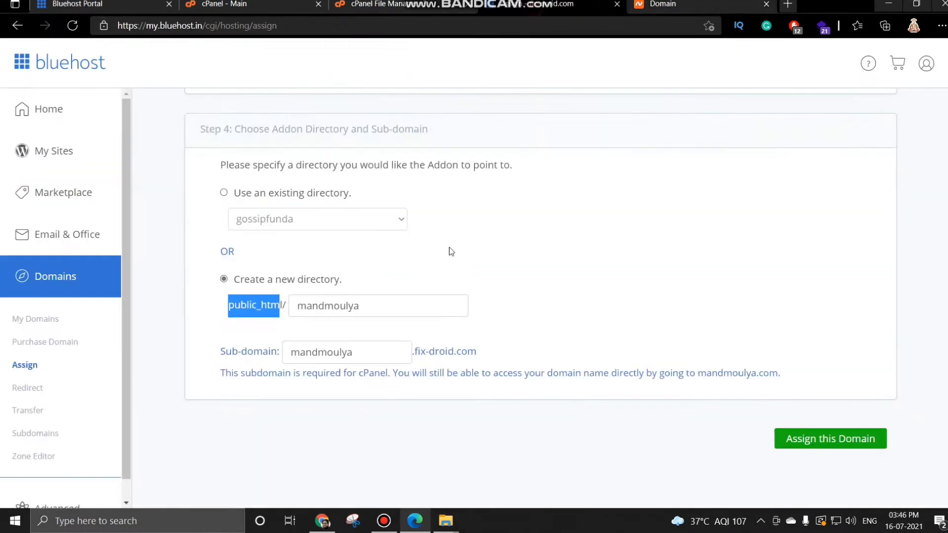
double_click(300, 305)
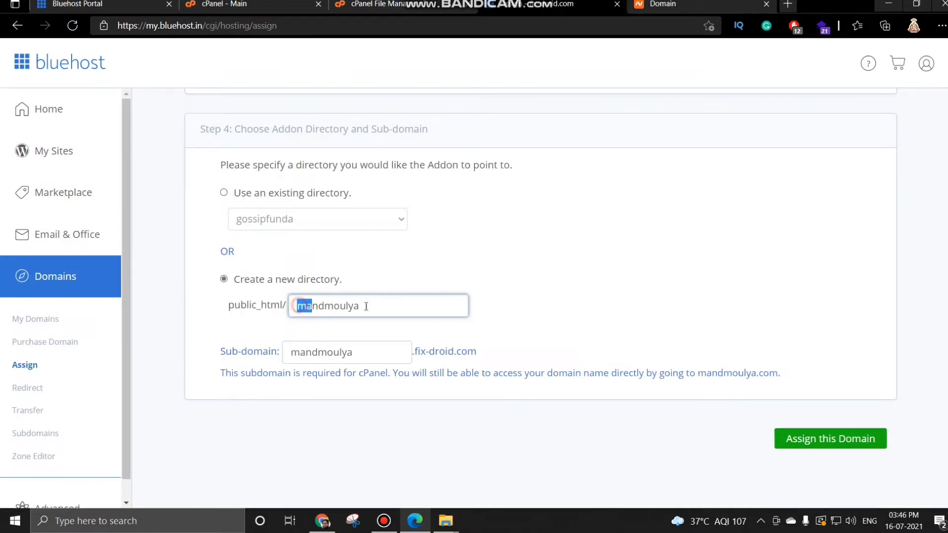
left_click(832, 446)
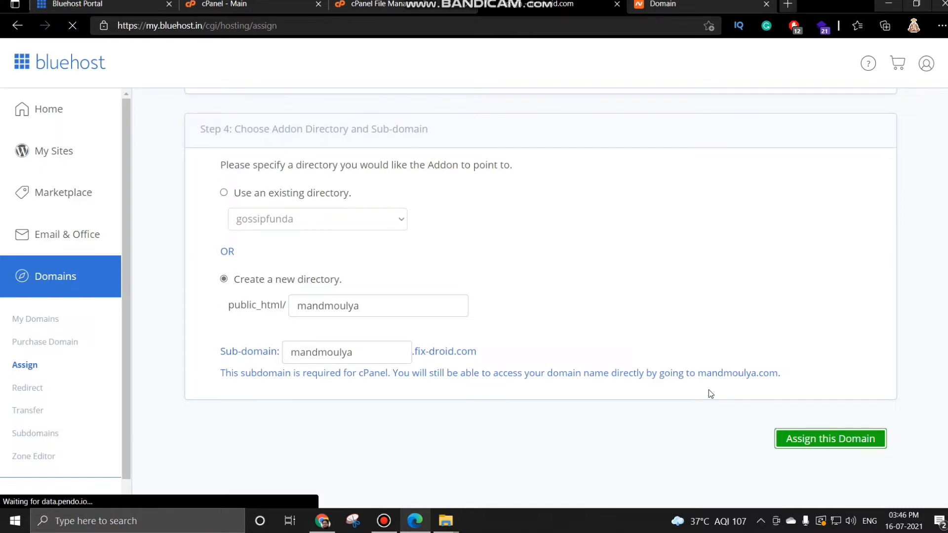
- Select mandmoulya.com in the account's domain list and review its addon domain details
scroll(607, 235, "down", 4)
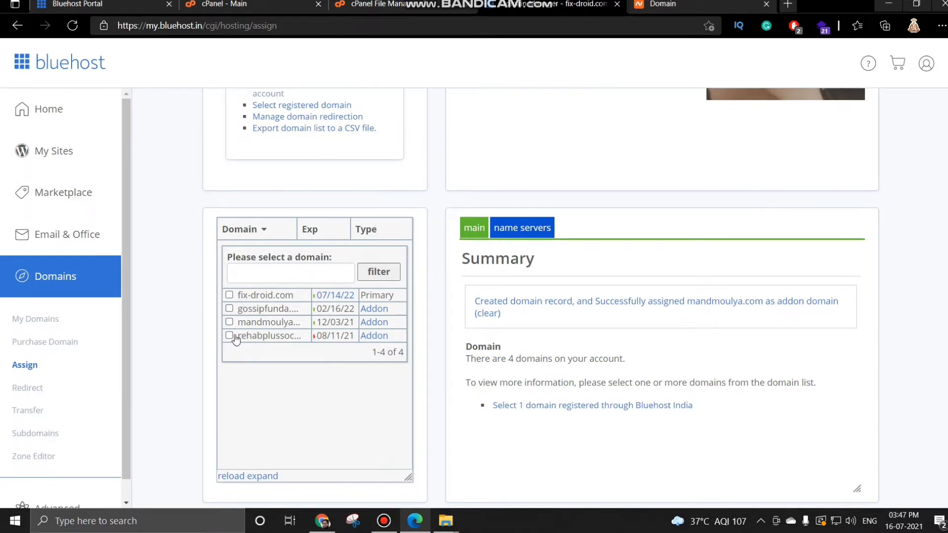
left_click(229, 322)
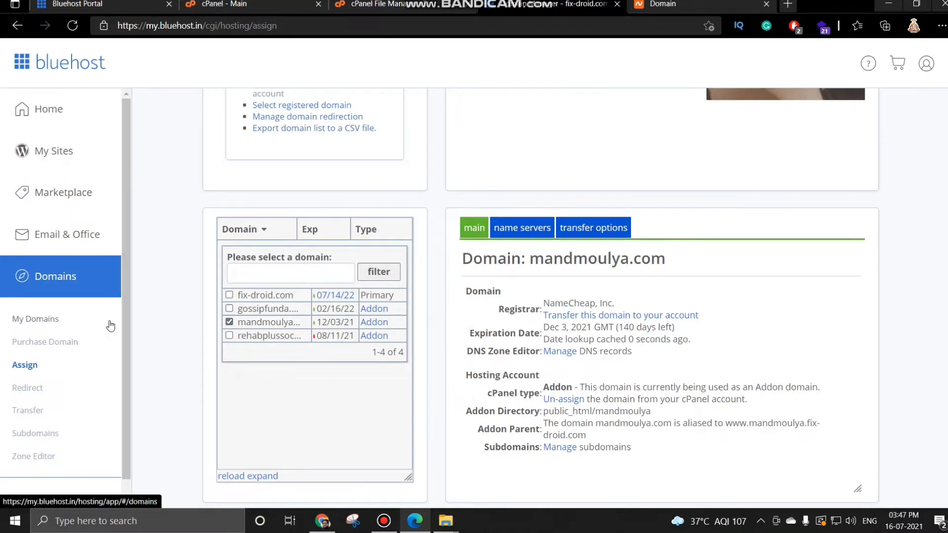
scroll(100, 303, "up", 3)
scroll(63, 266, "up", 1)
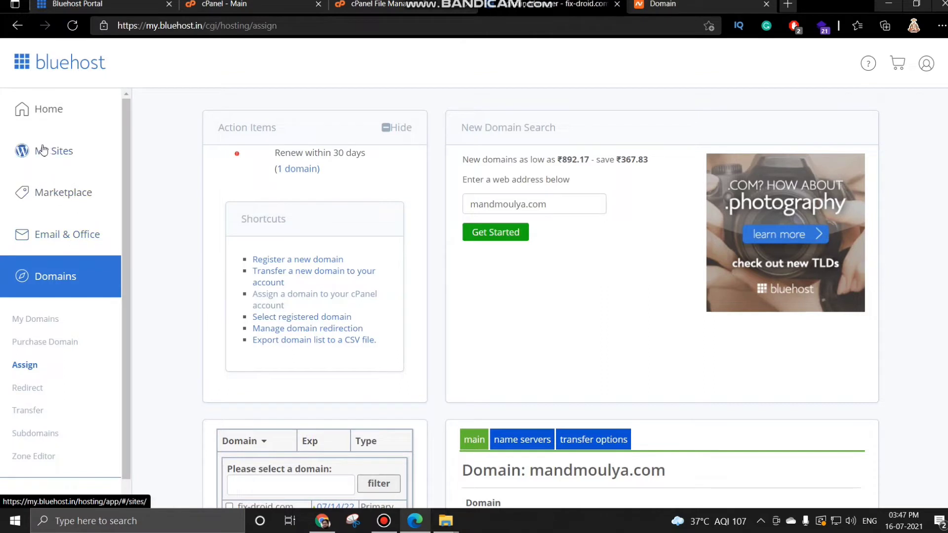
- Open the MySQL Databases page in the new Bluehost account's cPanel at the Create New Database section
left_click(50, 110)
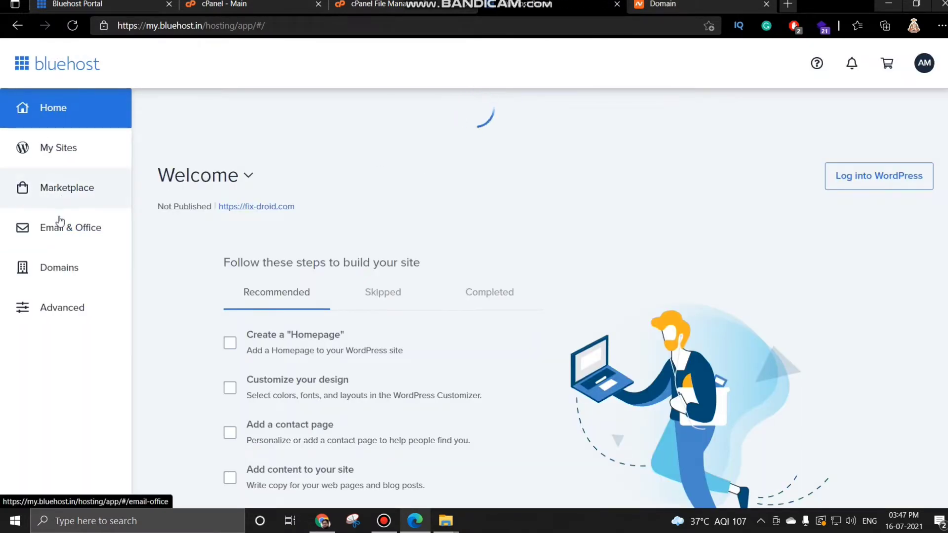
left_click(54, 308)
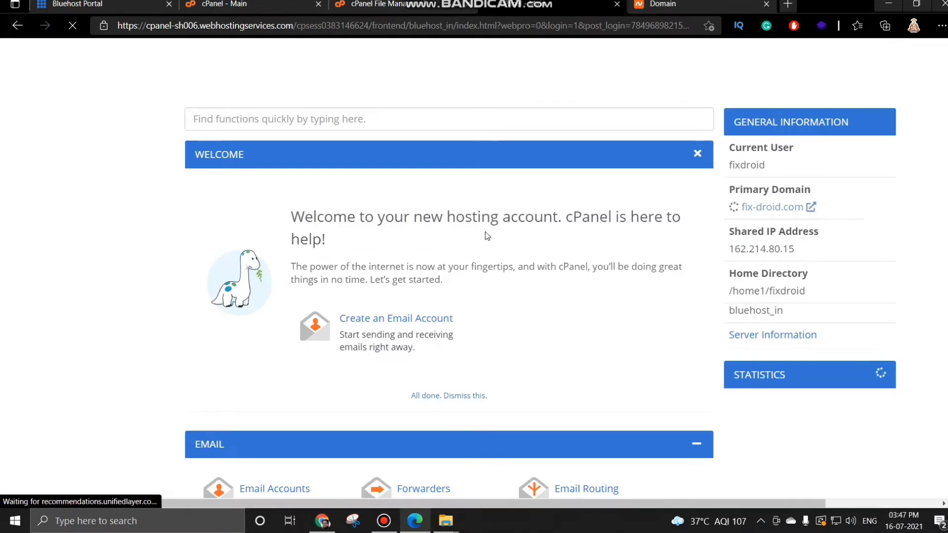
scroll(484, 236, "down", 8)
scroll(444, 237, "down", 5)
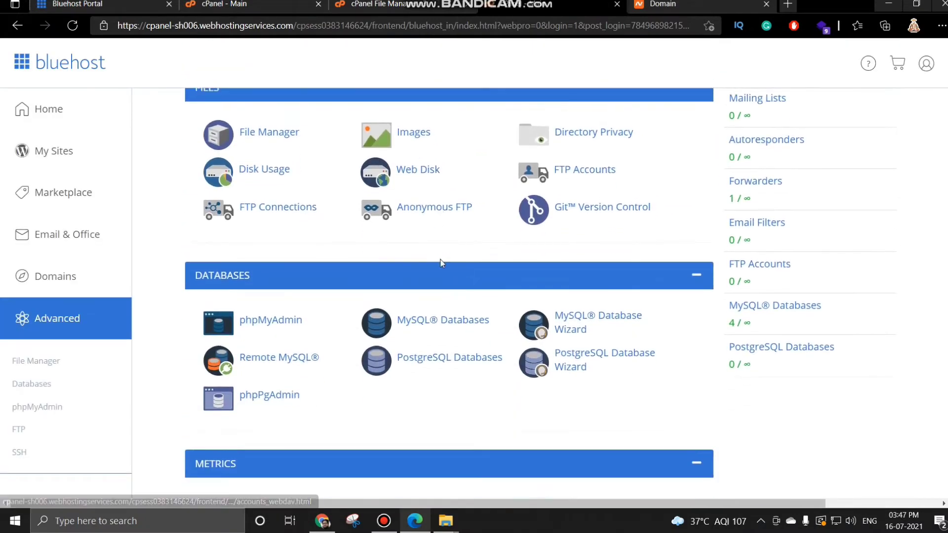
scroll(426, 317, "down", 1)
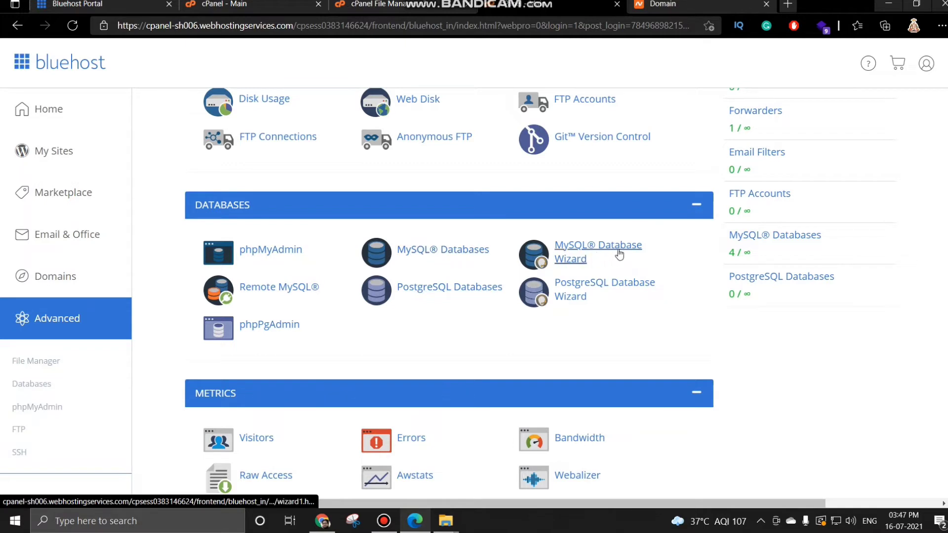
left_click(445, 249)
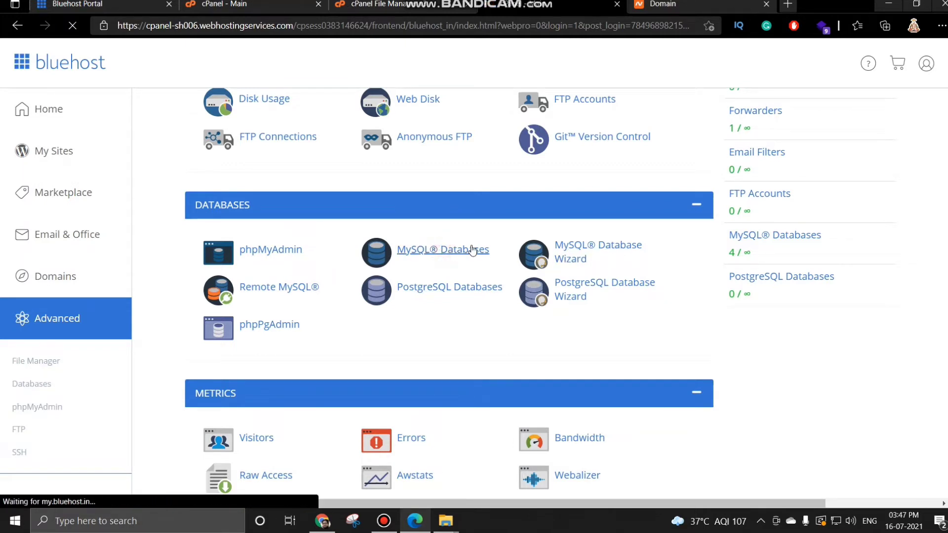
scroll(472, 251, "down", 3)
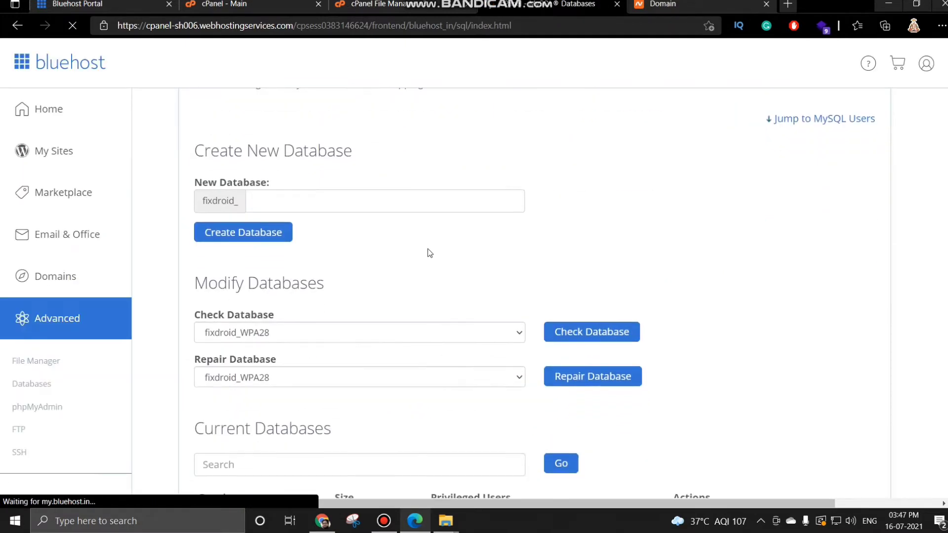
- Check the name of the exported database file uppscroa_29b.sql in the browser downloads and return to MySQL Databases
left_click(307, 201)
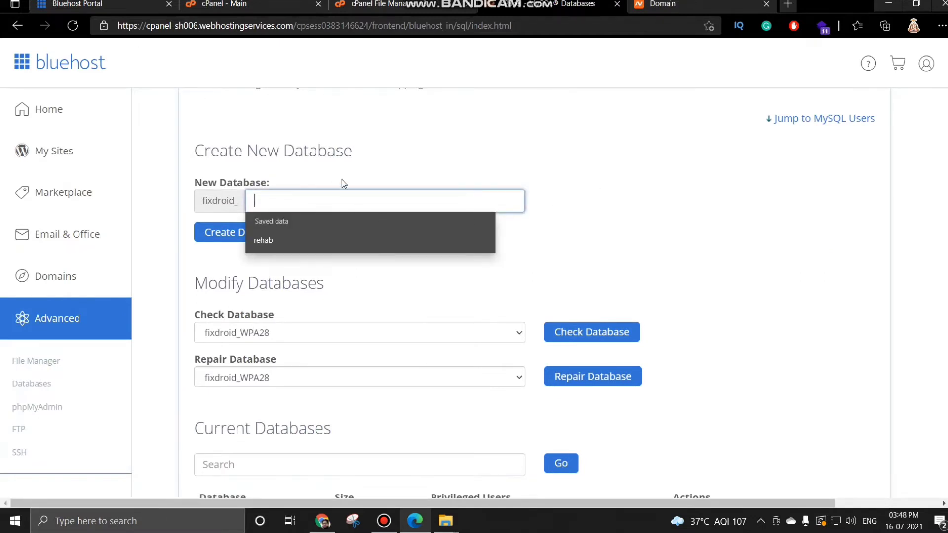
left_click(667, 195)
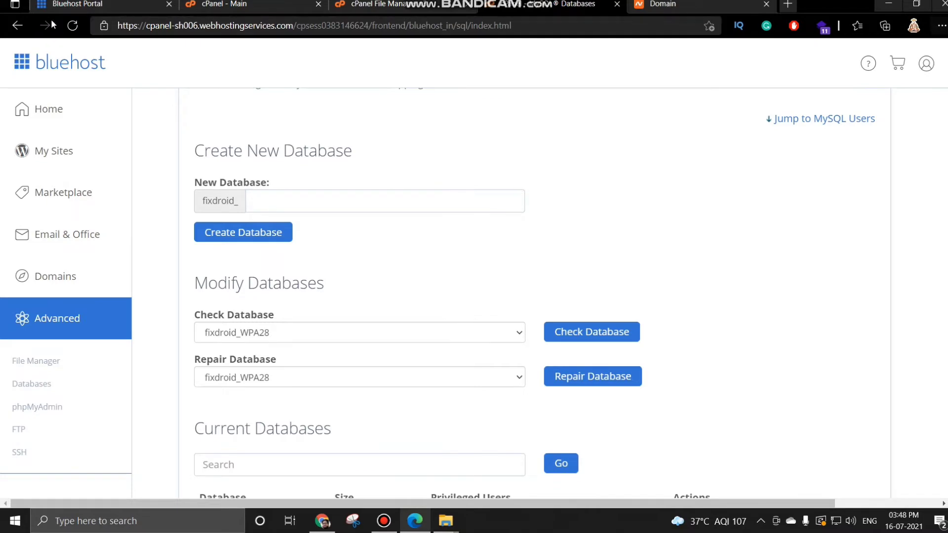
left_click(360, 4)
left_click(239, 5)
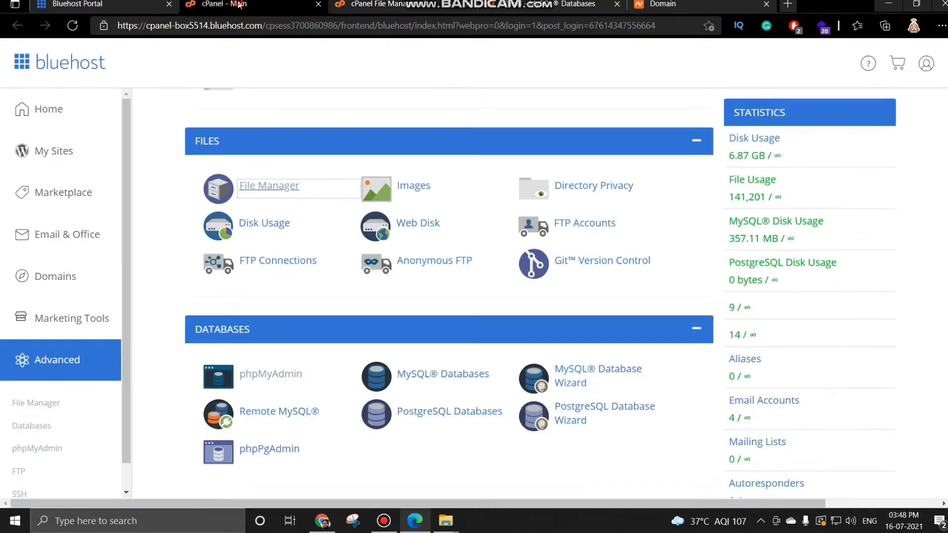
left_click(941, 26)
left_click(830, 173)
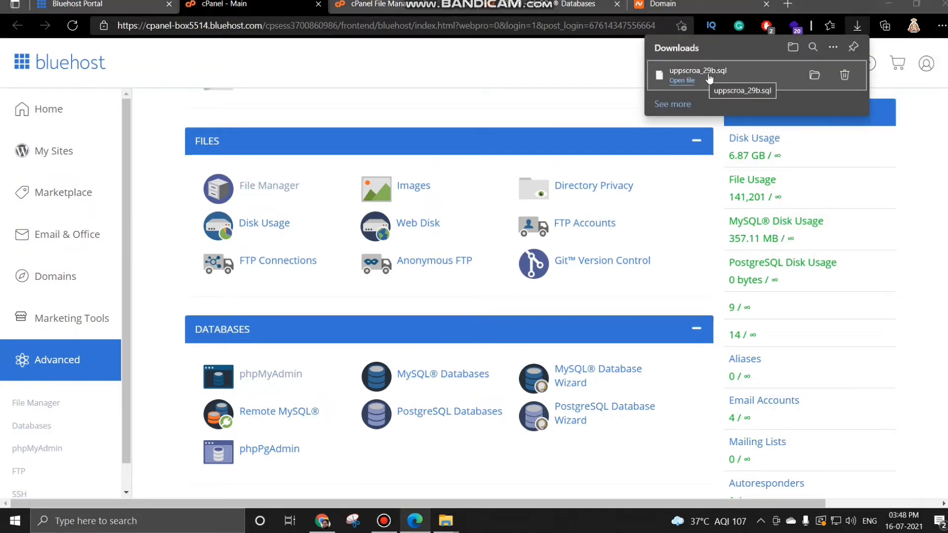
left_click(563, 6)
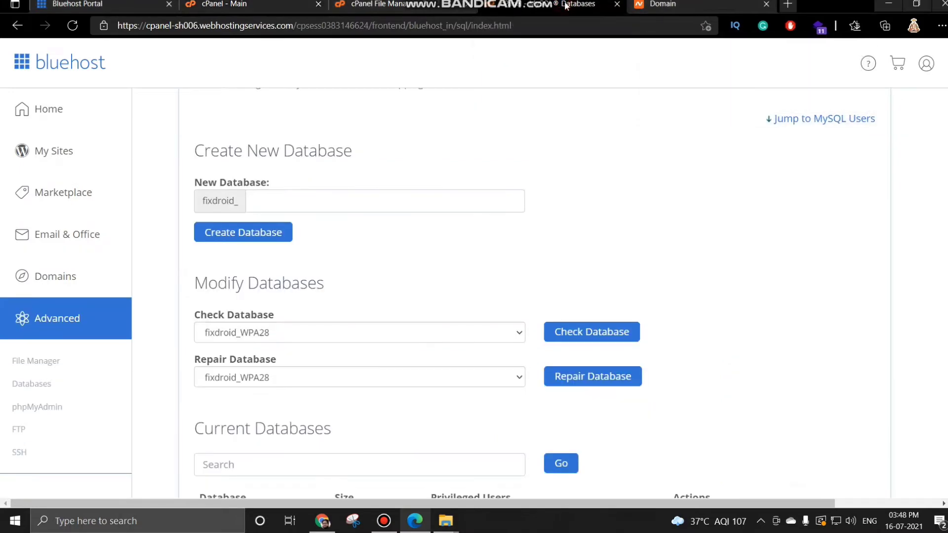
- Copy the MAND MOUL site title from the my.bluehost.com My Sites page and paste it as the new database name
left_click(281, 202)
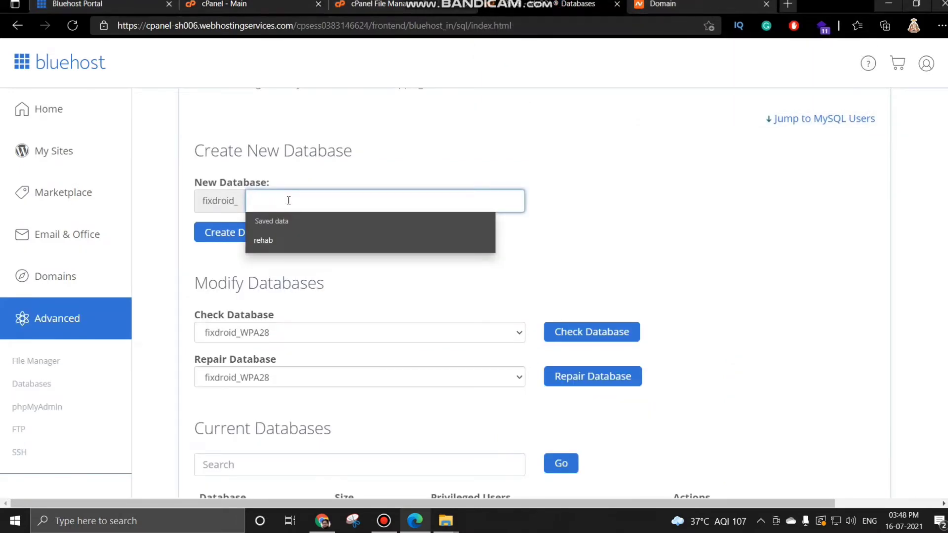
key("ctrl+1")
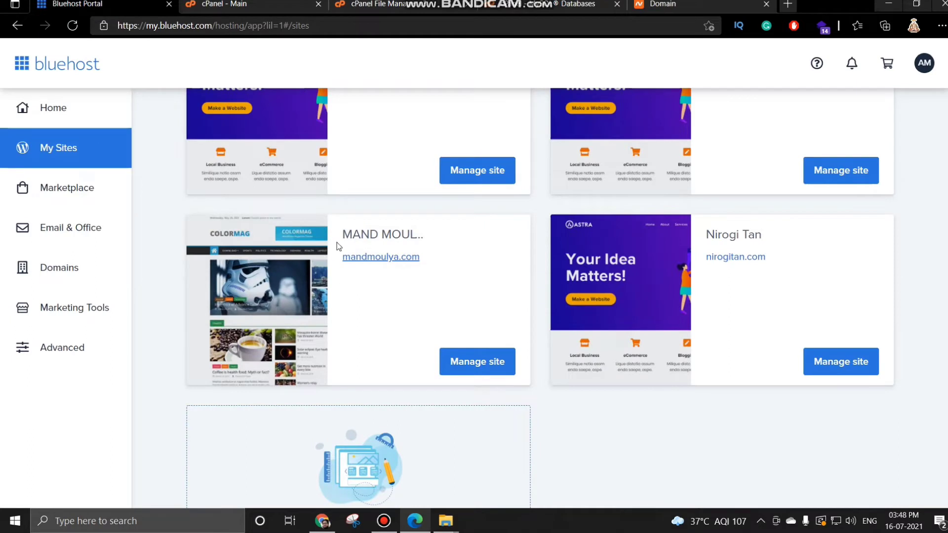
left_click_drag(341, 235, 415, 235)
key("ctrl+c")
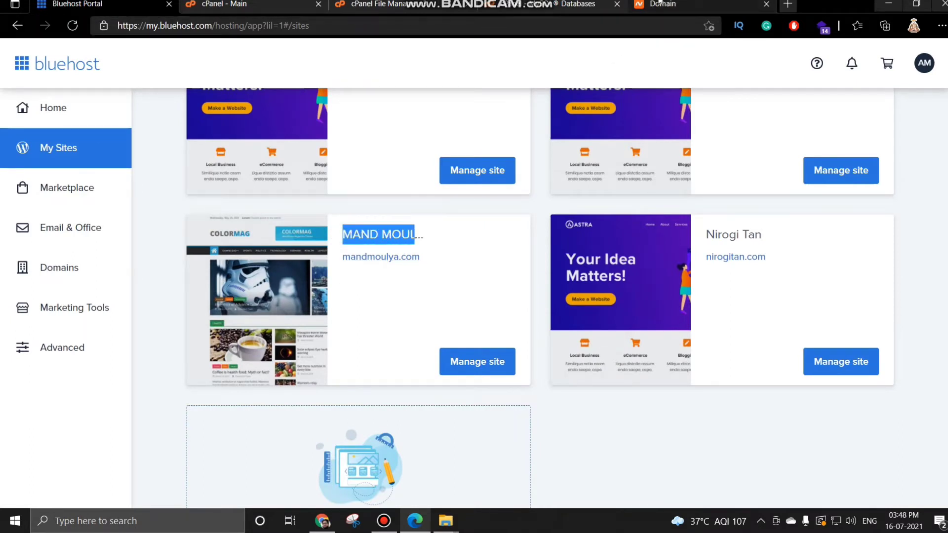
left_click(576, 4)
key("ctrl+v")
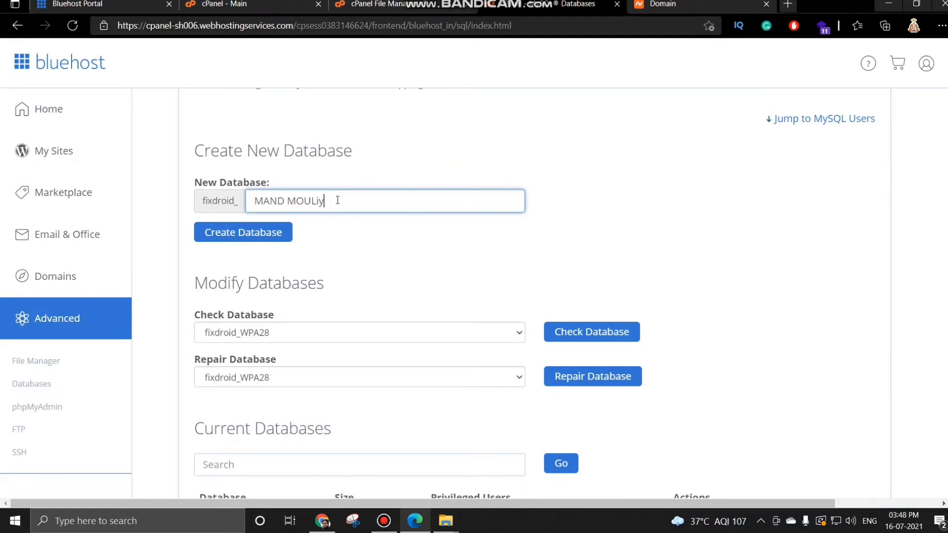
- Change the new database name to MANDMOULIYA and create the database
key("BackSpace")
key("BackSpace")
left_click(345, 242)
scroll(354, 238, "down", 2)
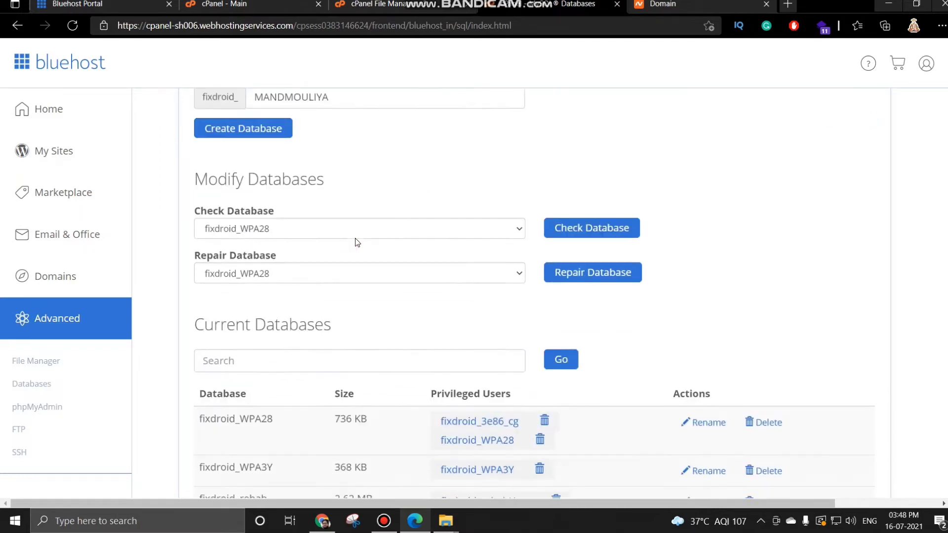
scroll(355, 238, "up", 1)
scroll(354, 238, "down", 3)
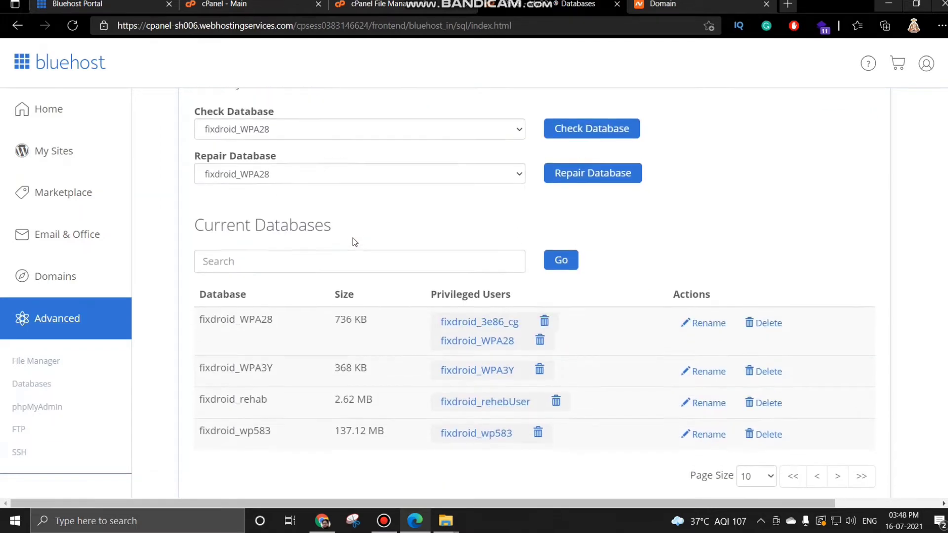
scroll(353, 239, "up", 4)
left_click(243, 233)
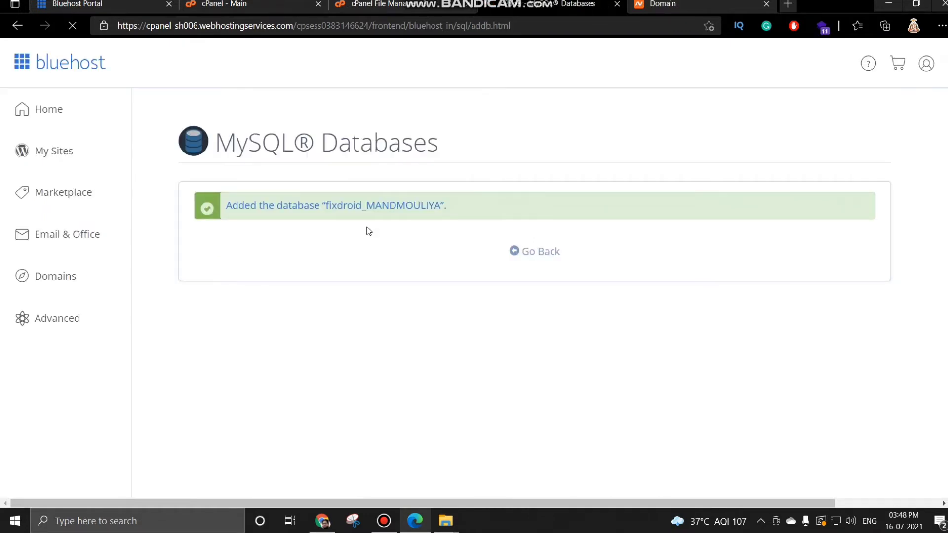
- Return to MySQL Databases and enter MANDMOUL as the username under Add New User
left_click(514, 252)
scroll(432, 261, "down", 4)
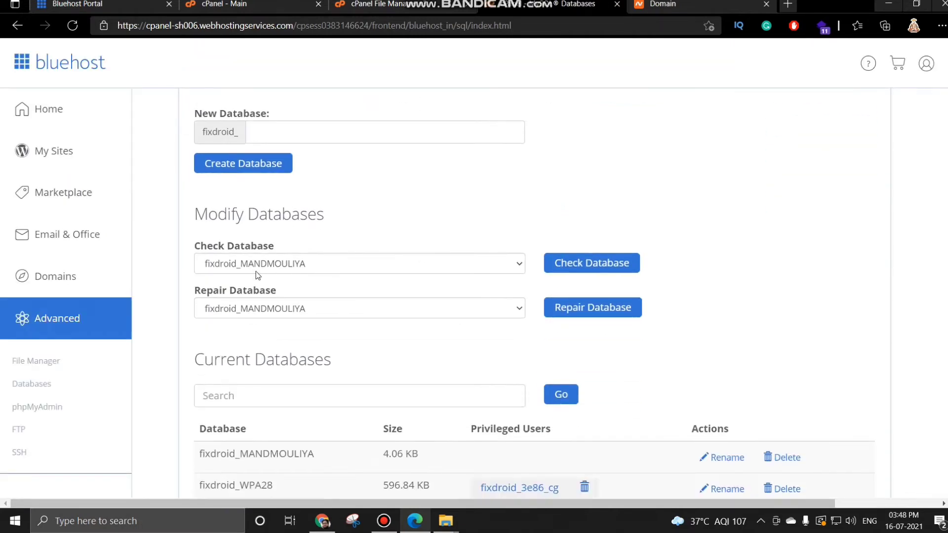
scroll(338, 268, "down", 2)
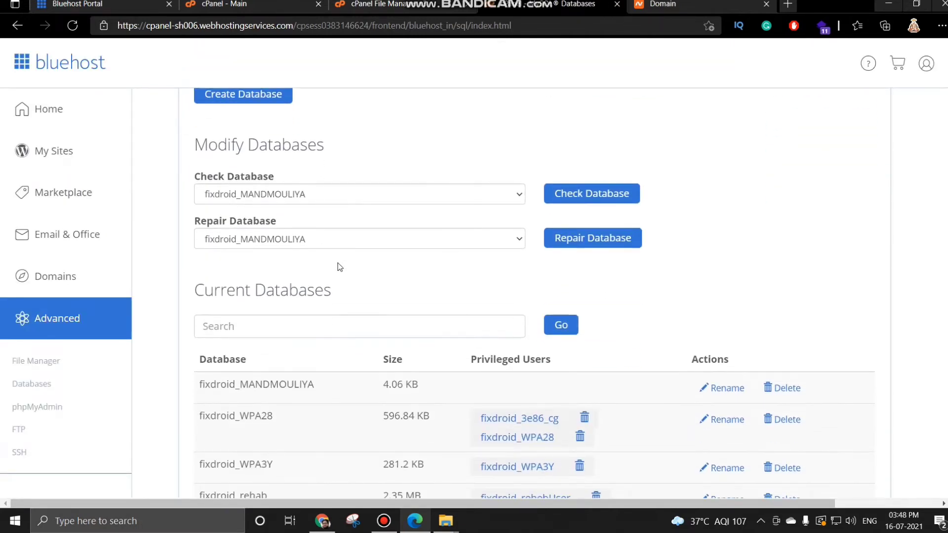
scroll(340, 267, "down", 6)
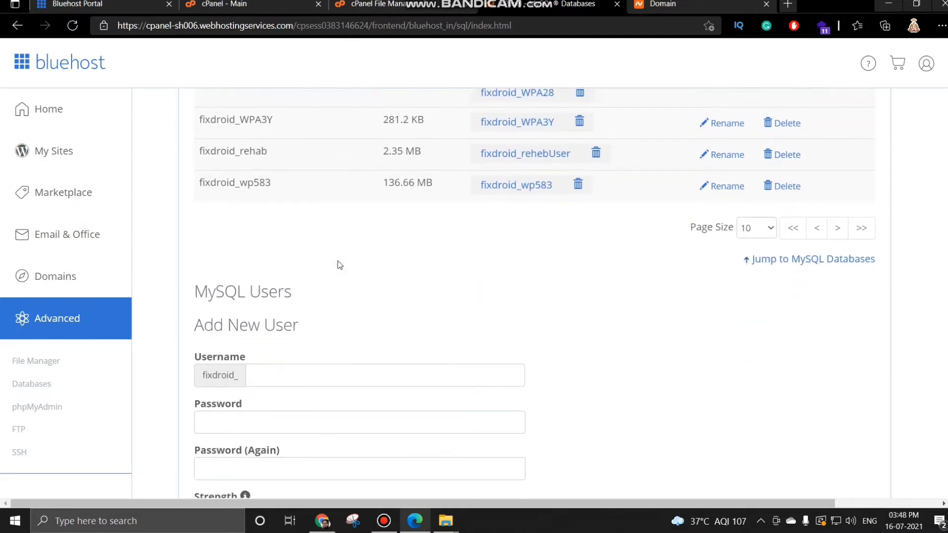
scroll(340, 265, "down", 3)
left_click(292, 240)
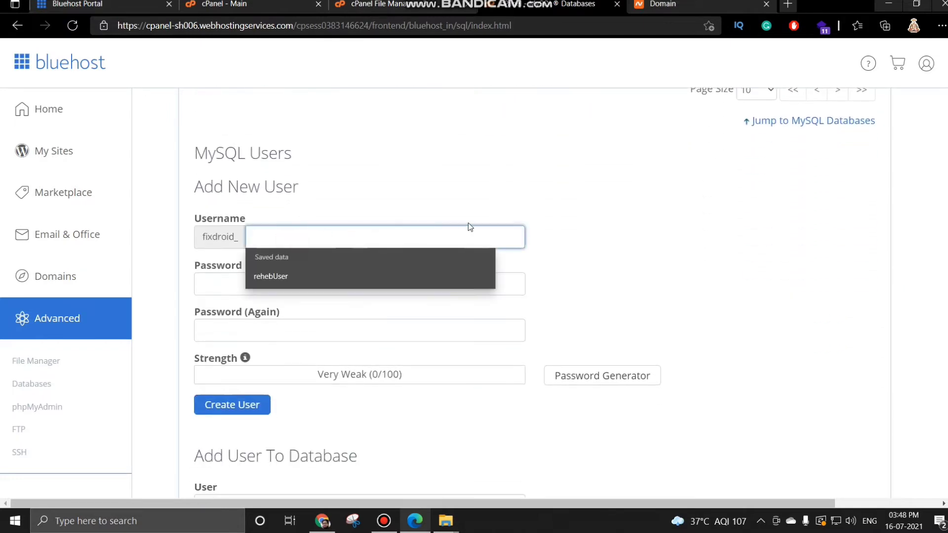
type("MAND MOUL")
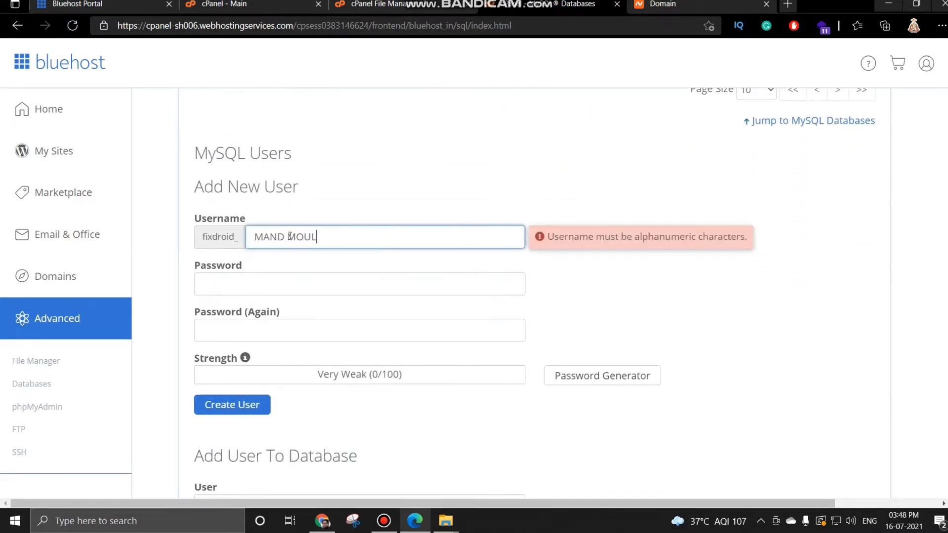
key("BackSpace")
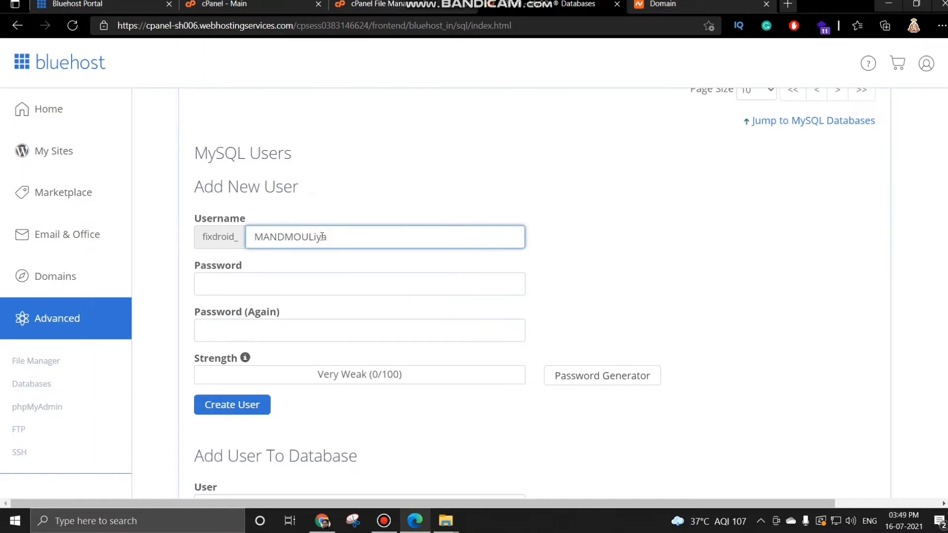
type("iya")
left_click_drag(328, 238, 315, 238)
key("BackSpace")
- Generate a new password with the Password Generator, copy it and close the generator
left_click(252, 283)
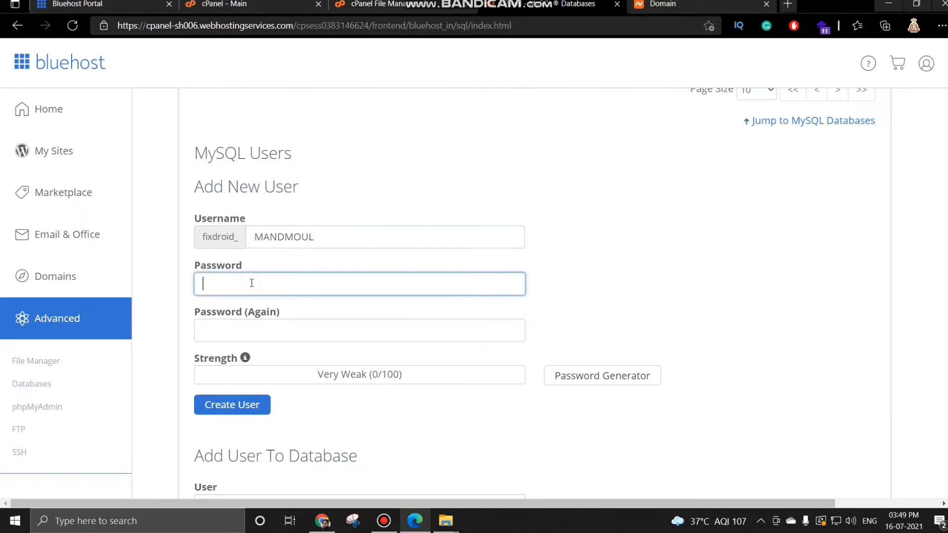
left_click(558, 376)
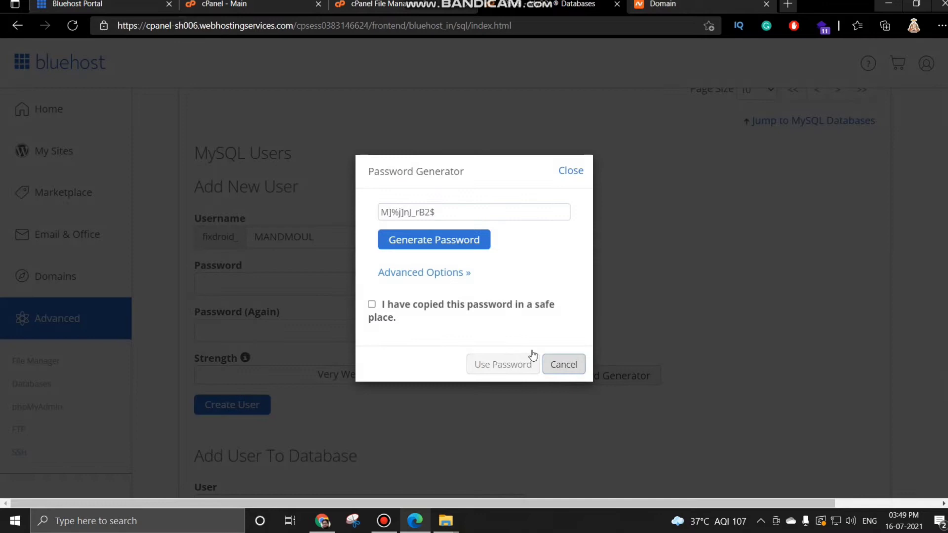
left_click(422, 245)
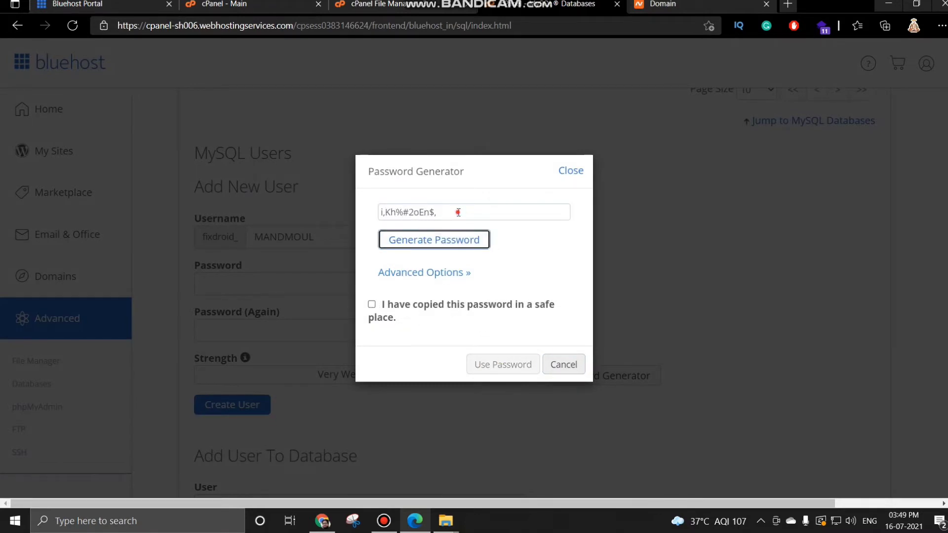
left_click_drag(459, 212, 368, 216)
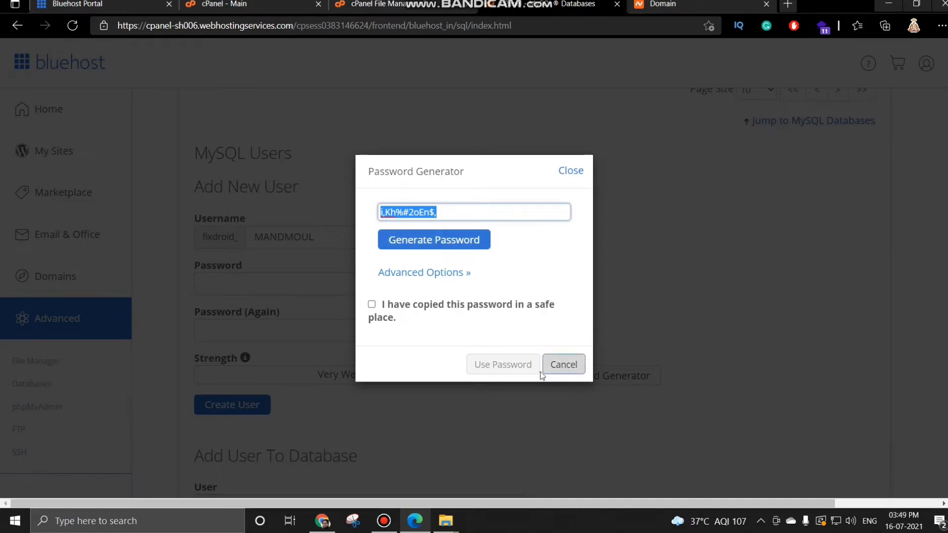
left_click(560, 372)
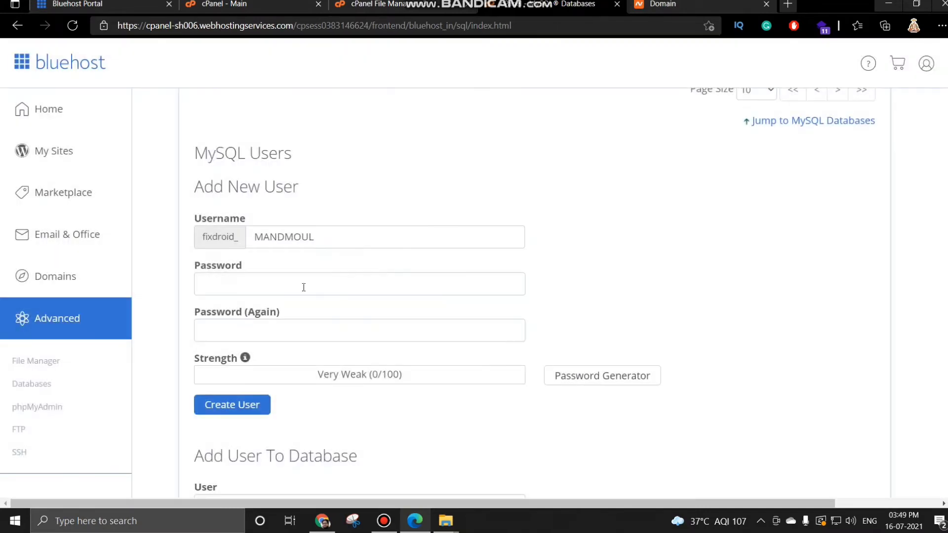
- Paste the generated password into both the Password and Password (Again) fields of the new MySQL user
left_click(242, 281)
key("ctrl+v")
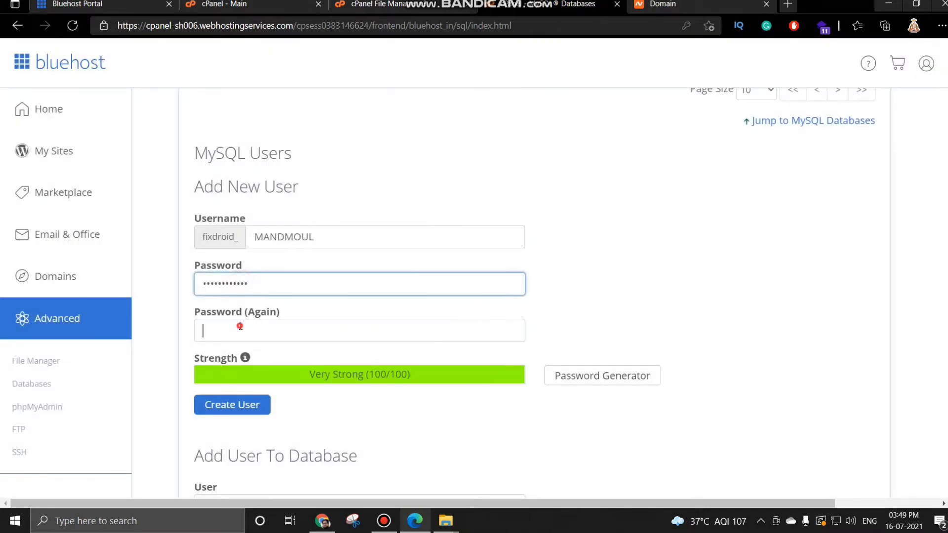
left_click(239, 326)
key("ctrl+v")
scroll(346, 330, "down", 1)
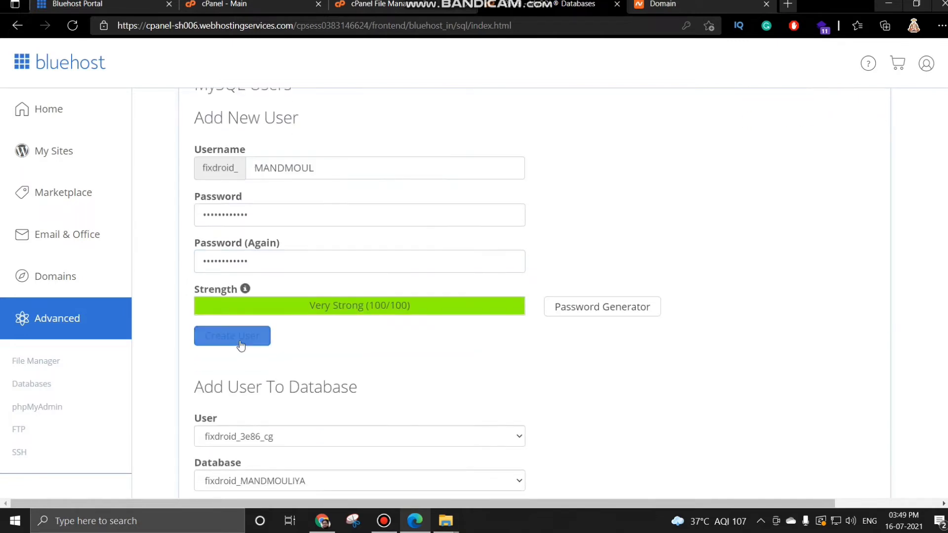
- Change the new MySQL user's username to MANDMOULIYA and create the user
left_click(239, 338)
scroll(255, 248, "up", 1)
left_click_drag(258, 237, 297, 275)
scroll(233, 241, "down", 1)
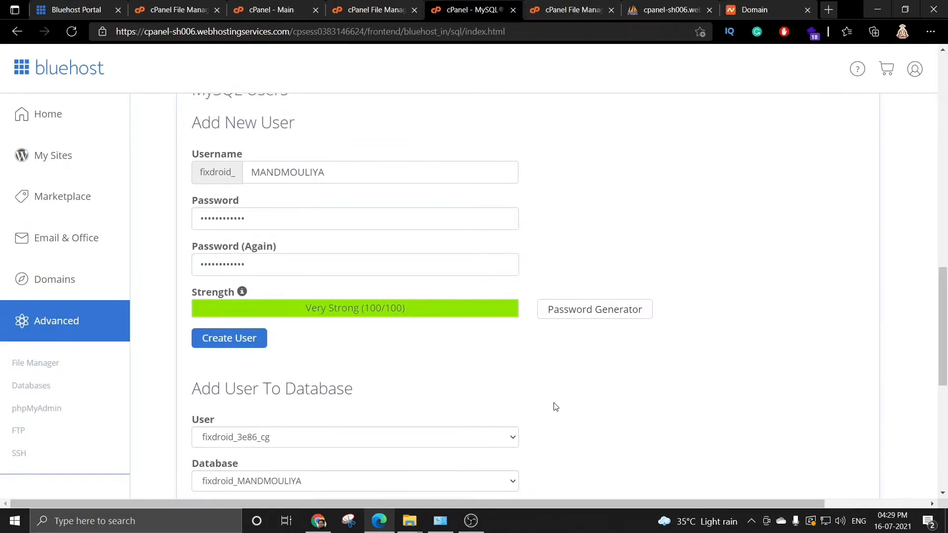
left_click(228, 341)
left_click(208, 342)
scroll(363, 382, "up", 3)
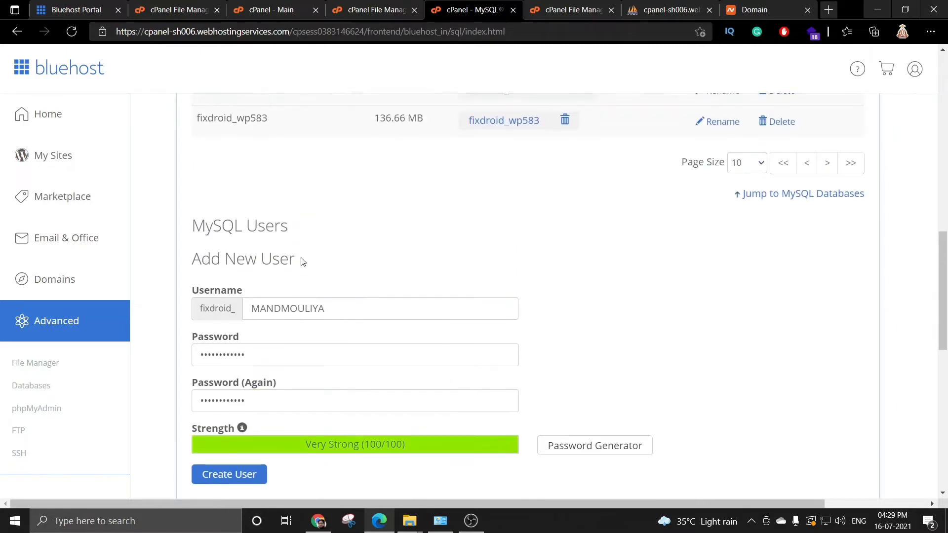
scroll(60, 276, "down", 2)
- Return to the cPanel main page and open phpMyAdmin from the Databases section
left_click(48, 324)
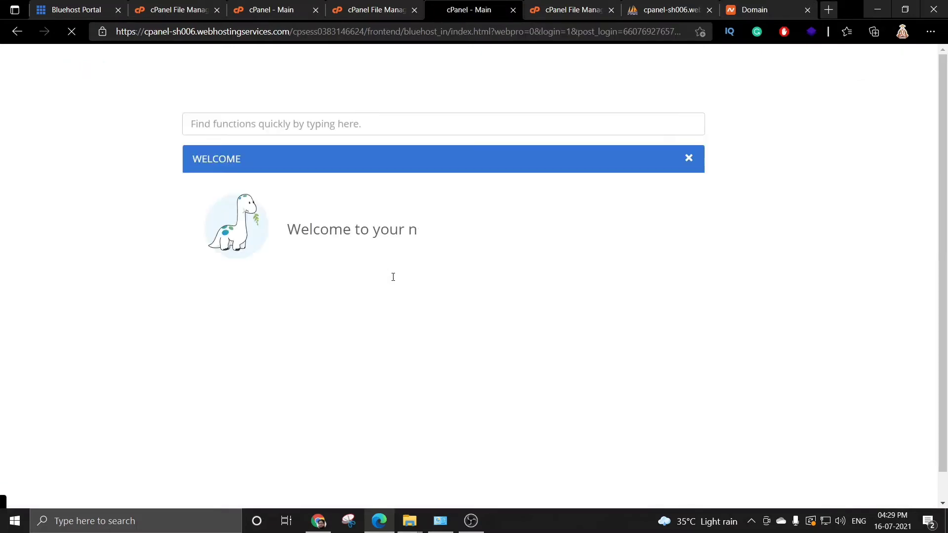
scroll(391, 277, "down", 8)
scroll(375, 280, "down", 4)
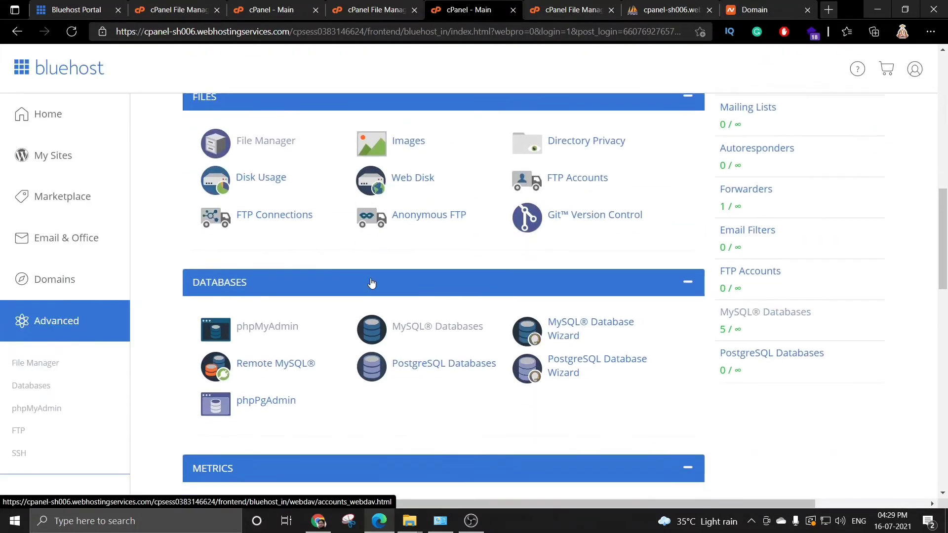
left_click(411, 324)
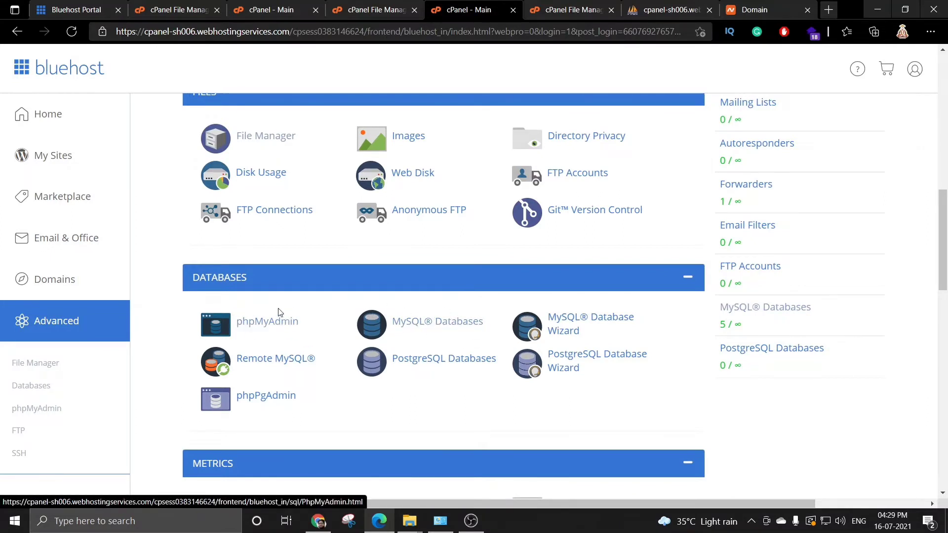
left_click(266, 321)
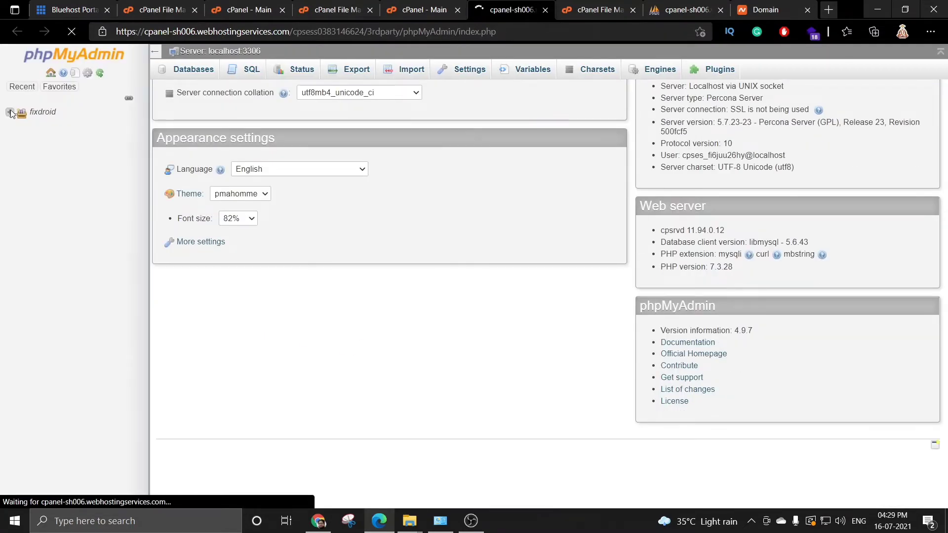
- Expand the fixdroid database group in phpMyAdmin and open the fixdroid_MANDMOULIYA database
left_click(10, 113)
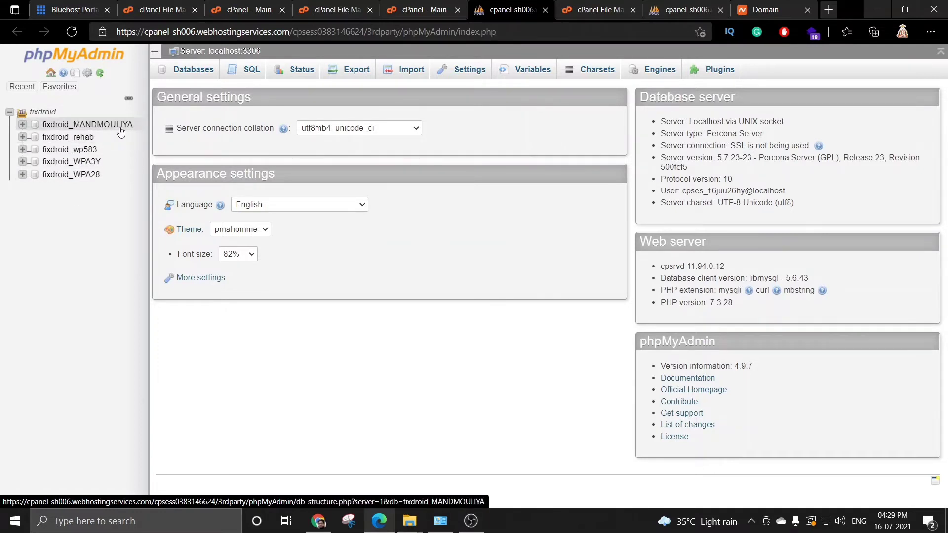
left_click(22, 128)
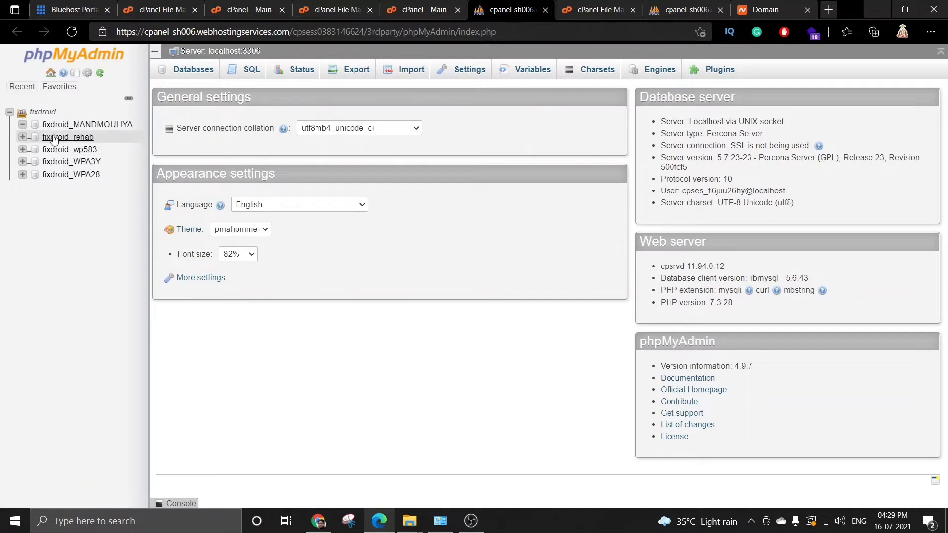
left_click(67, 128)
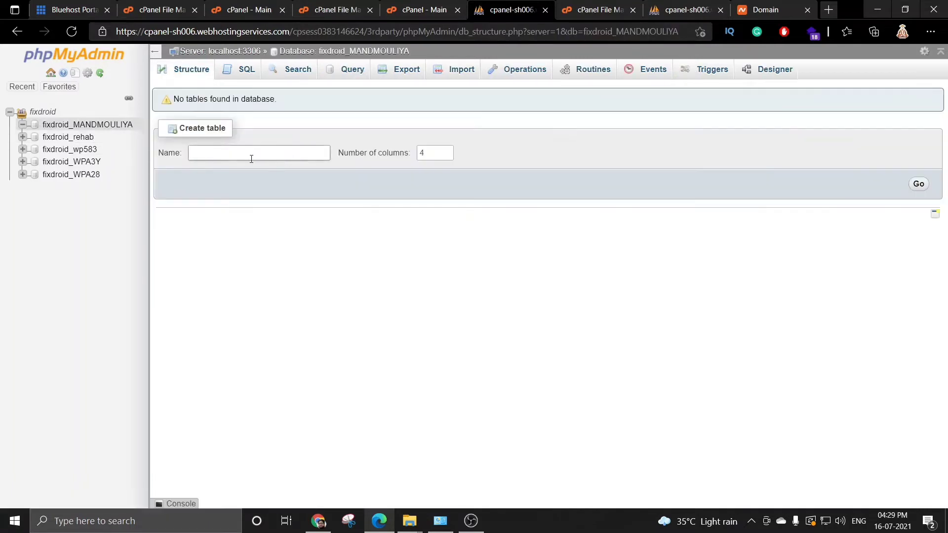
left_click(23, 126)
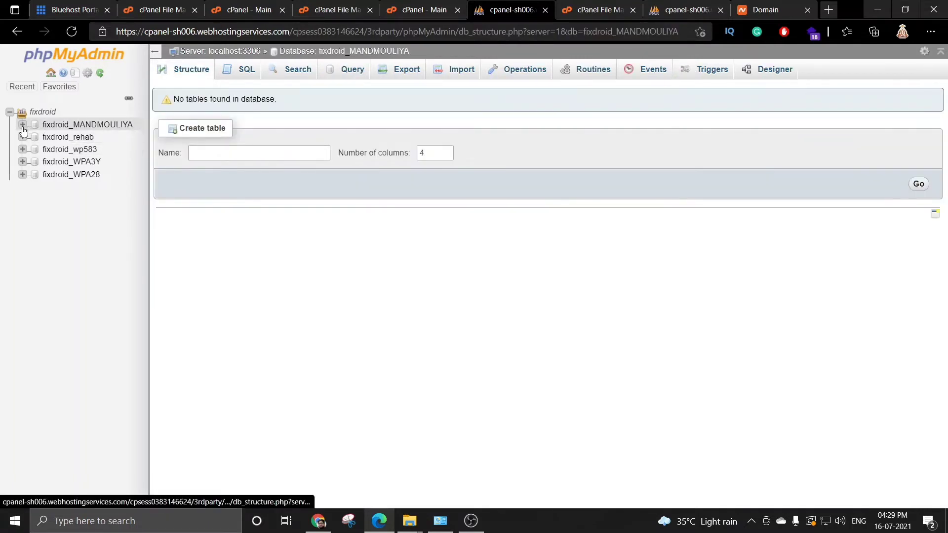
left_click(93, 128)
left_click_drag(426, 52, 280, 51)
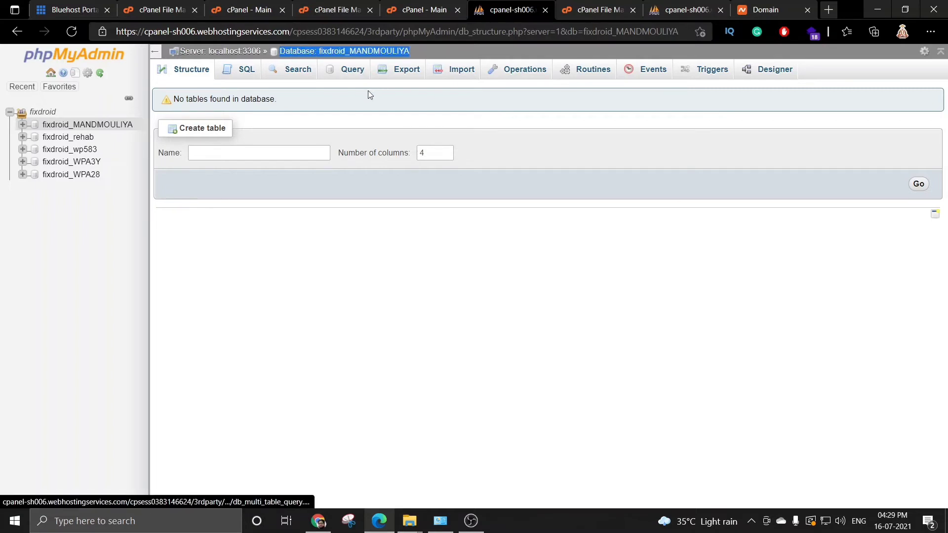
left_click(82, 127)
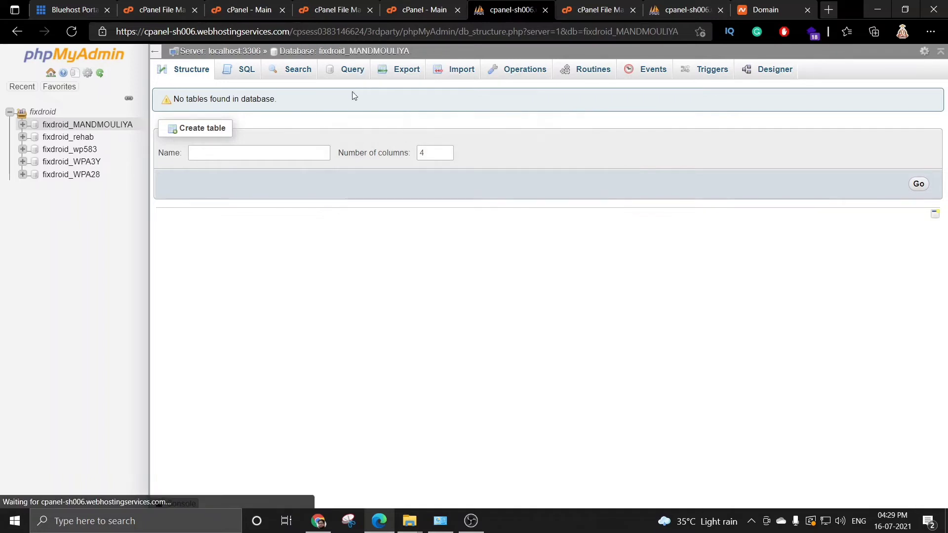
- Import uppscroa_29b.sql from Downloads into the fixdroid_MANDMOULIYA database, keeping the utf-8 character set and SQL format
left_click(455, 74)
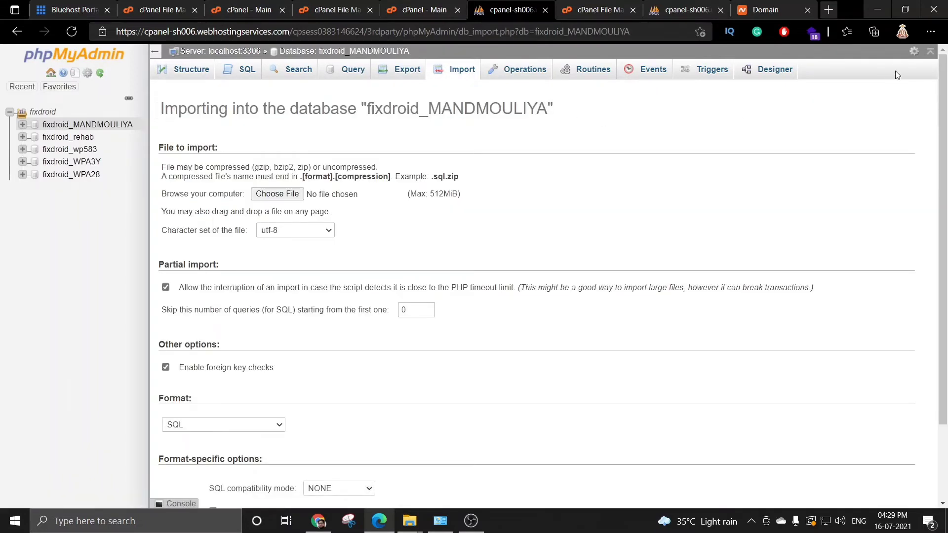
left_click(277, 194)
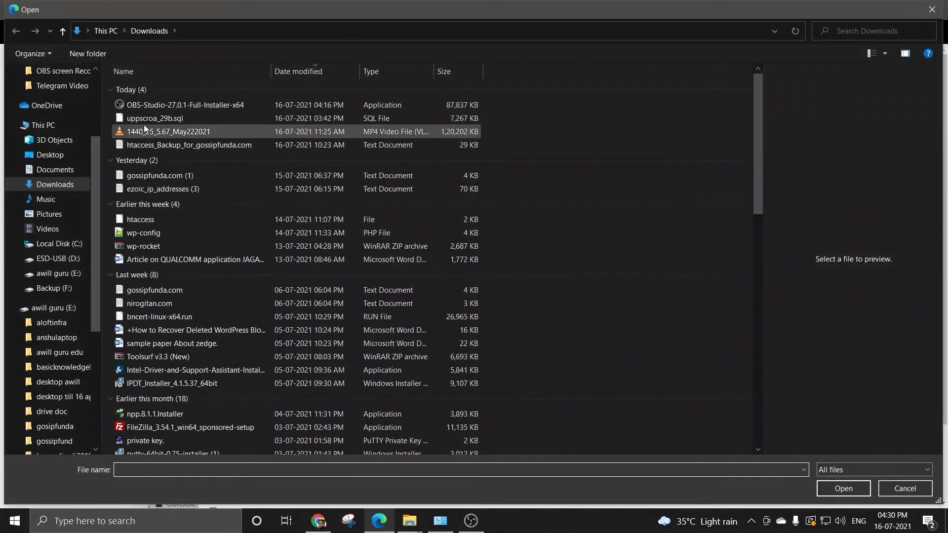
left_click(141, 119)
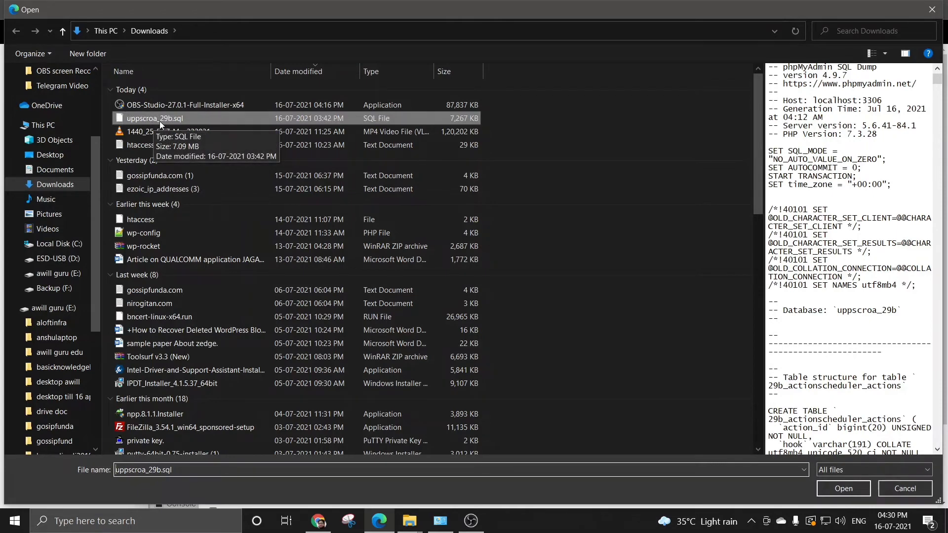
left_click(830, 488)
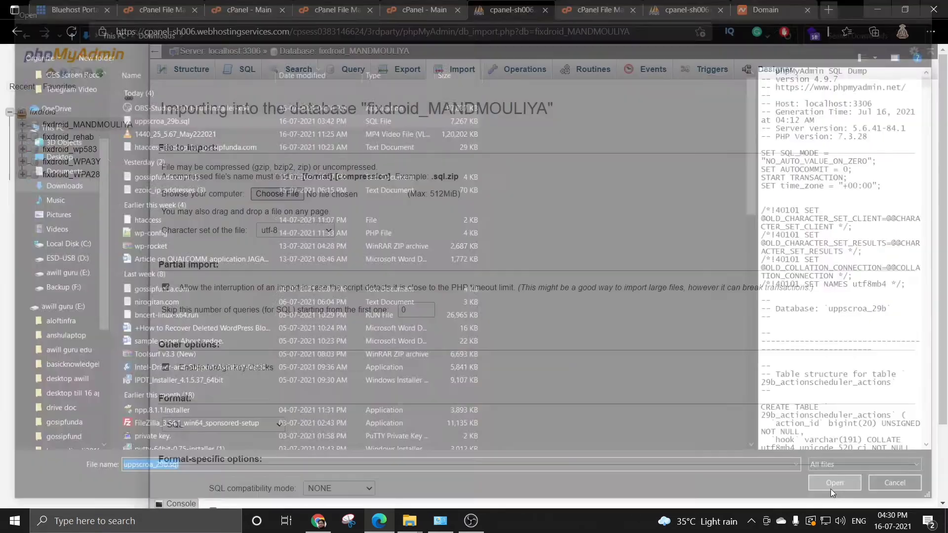
scroll(385, 251, "down", 2)
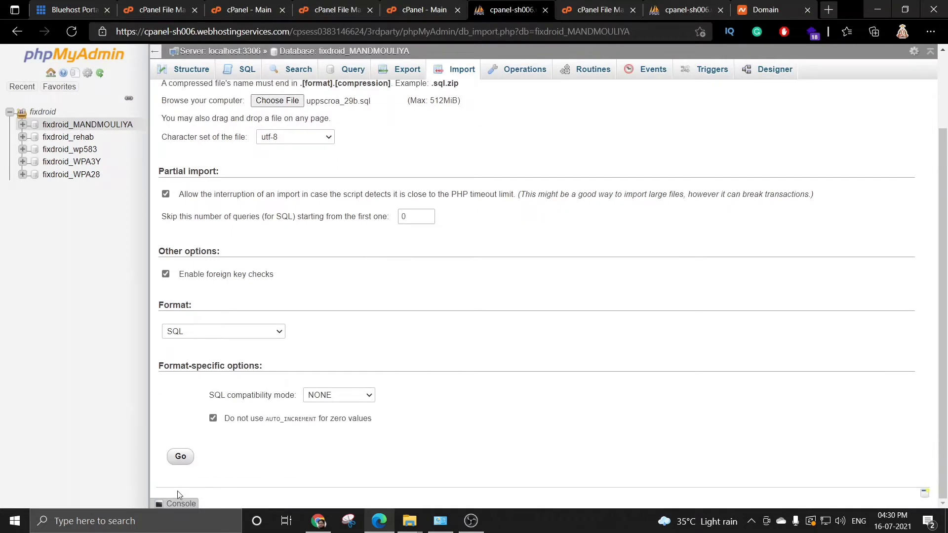
left_click(180, 457)
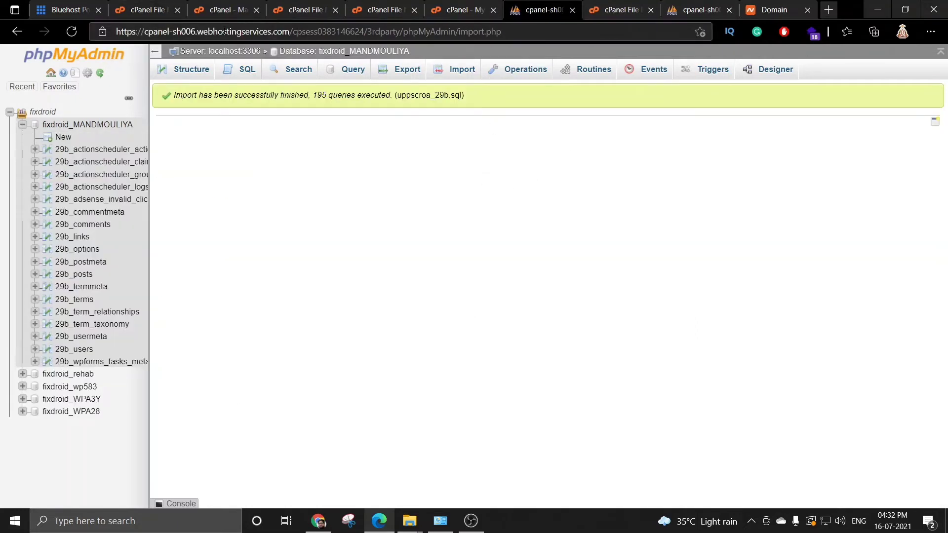
- Open the Security settings of the MAND MOULYA site in the my.bluehost.com portal
left_click(78, 12)
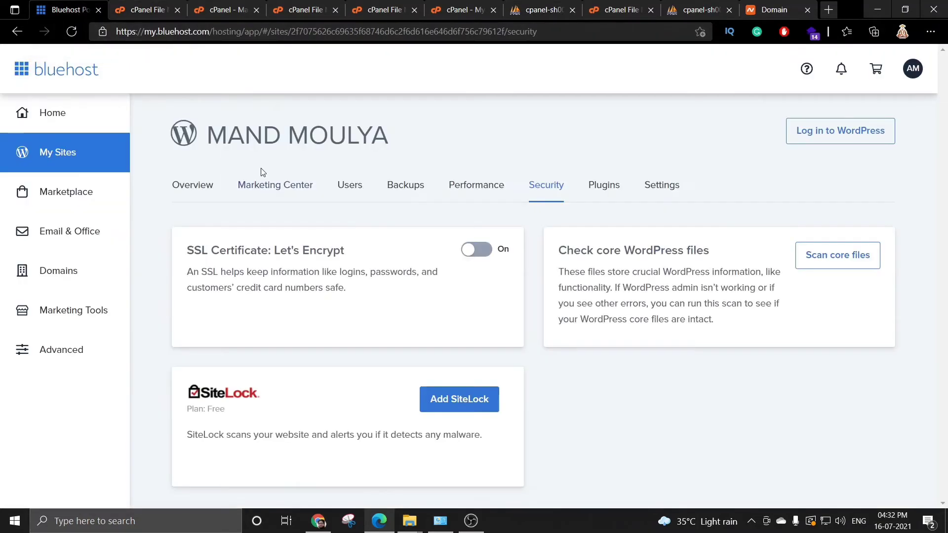
left_click(47, 161)
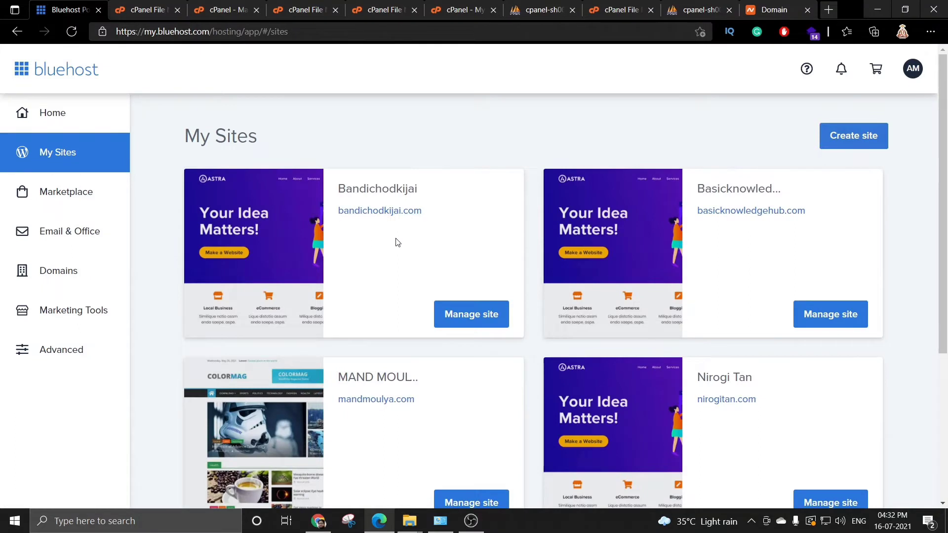
scroll(419, 345, "down", 3)
left_click(471, 366)
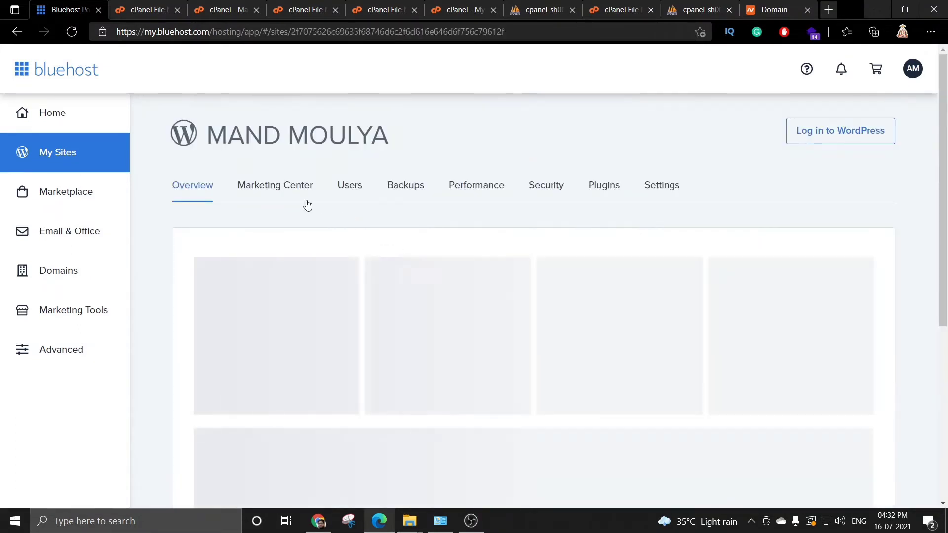
left_click(546, 187)
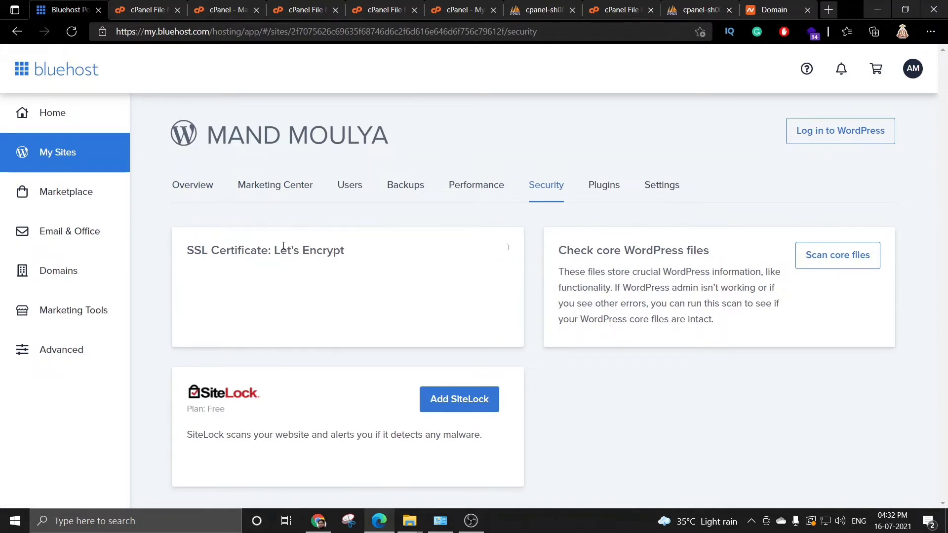
- Switch the site's Let's Encrypt SSL certificate on and back off
left_click_drag(213, 252, 270, 253)
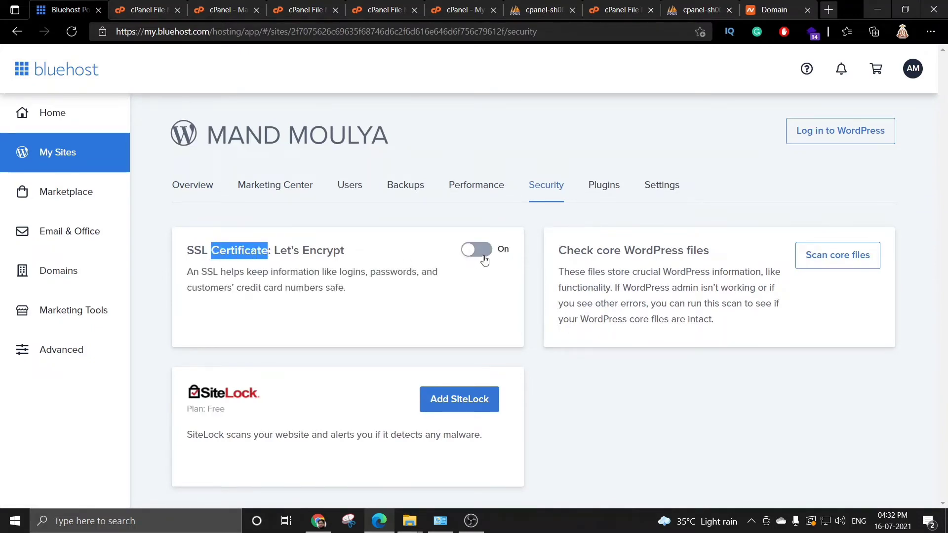
left_click(489, 253)
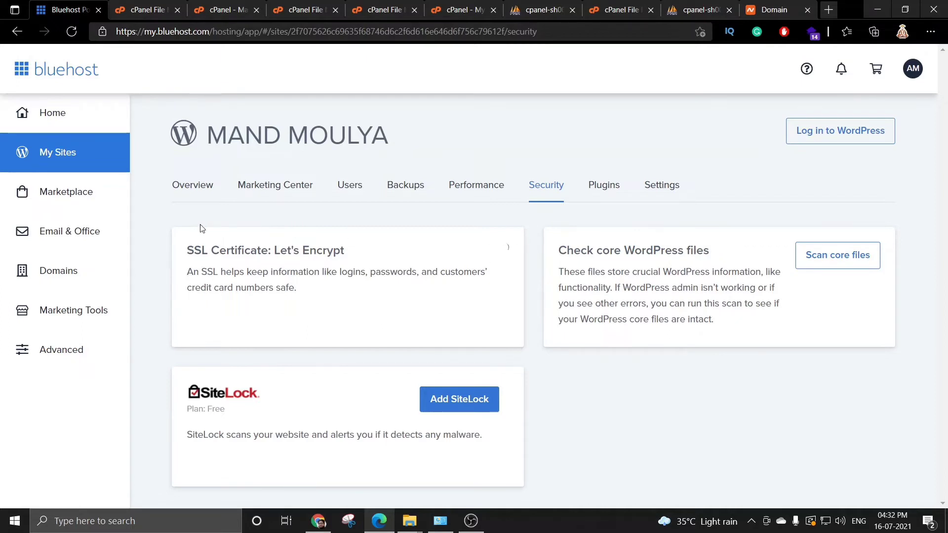
left_click_drag(188, 247, 391, 255)
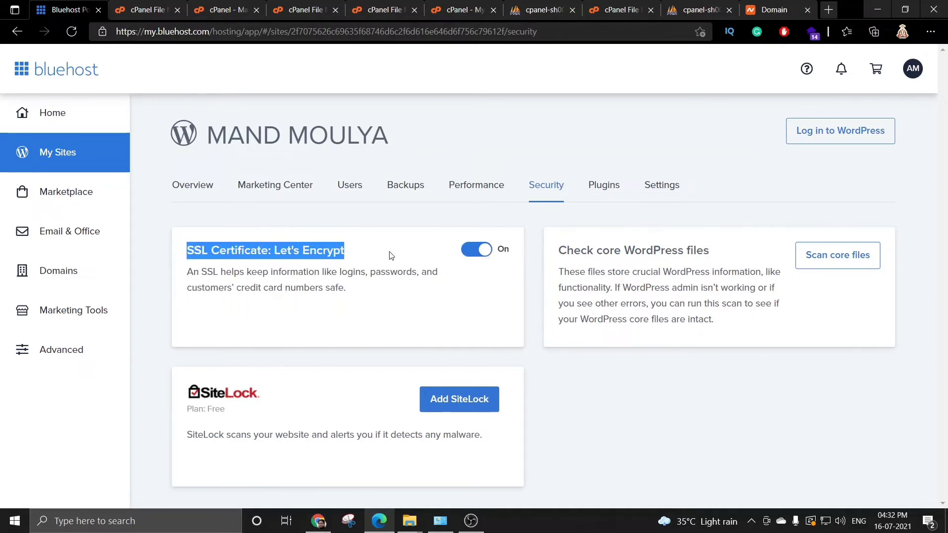
left_click(478, 255)
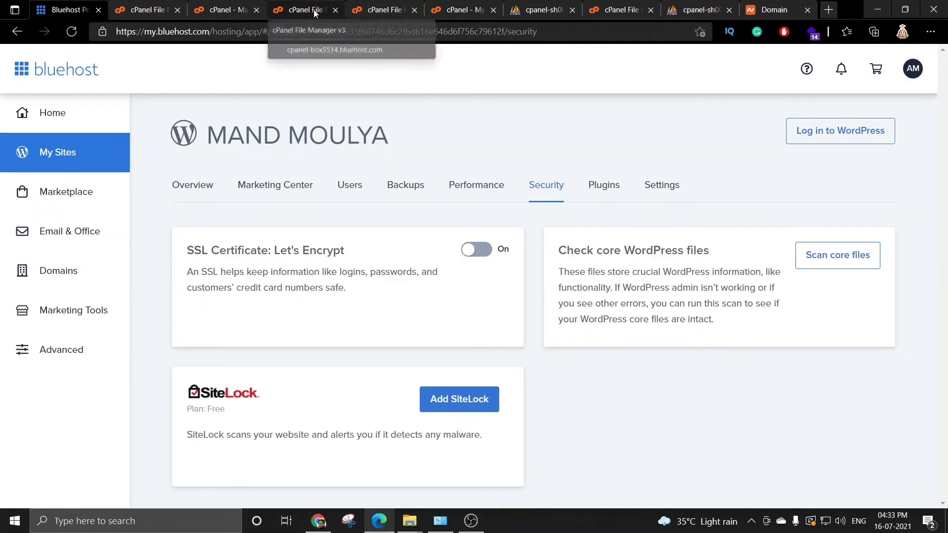
- Return to the bluehost.in account's cPanel main page and open File Manager from the Files section
left_click(299, 11)
scroll(346, 173, "up", 3)
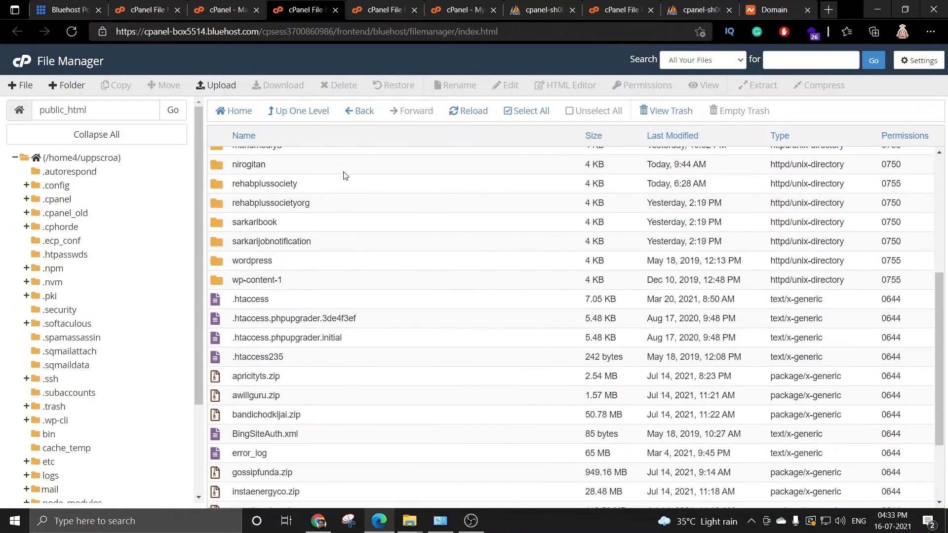
key("ctrl+Tab")
left_click(23, 63)
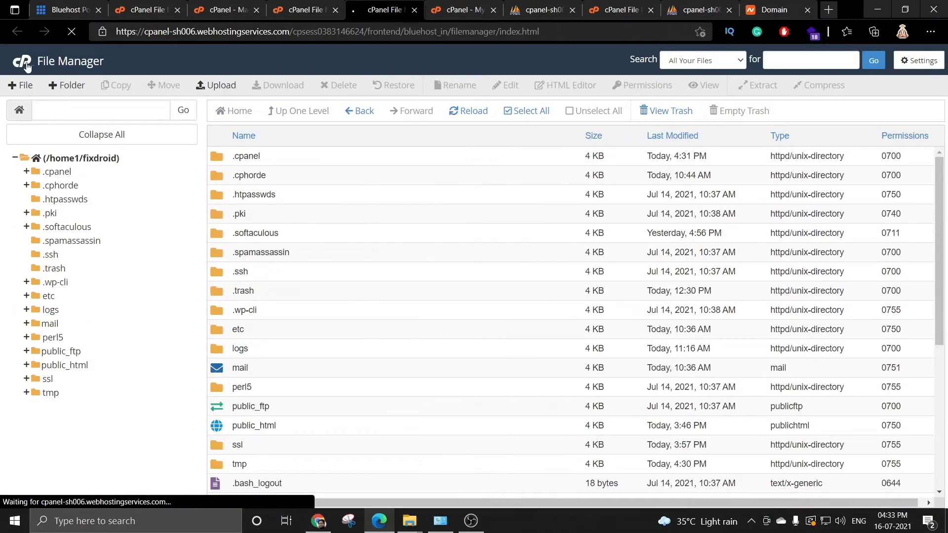
scroll(342, 279, "down", 7)
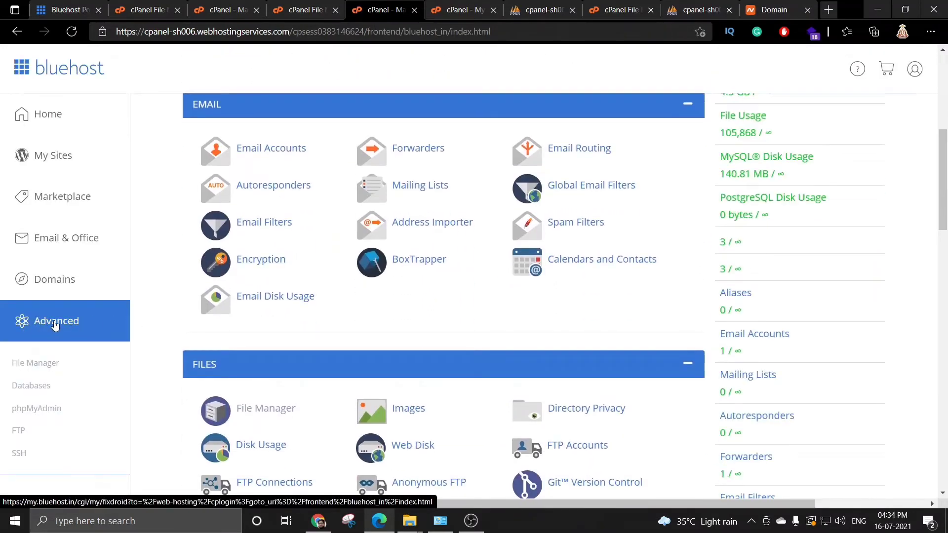
scroll(239, 311, "down", 3)
left_click(263, 279)
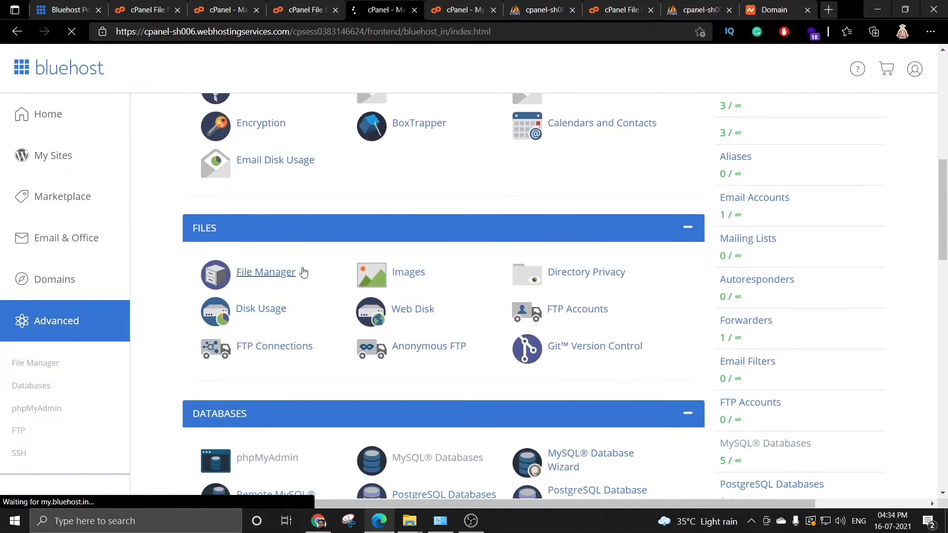
- Open the public_html folder of the fixdroid account
scroll(310, 277, "down", 3)
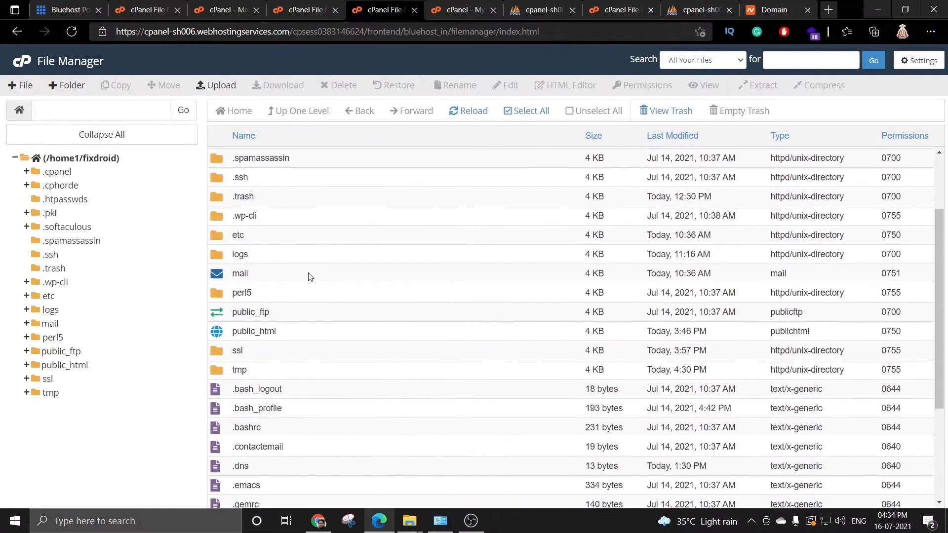
double_click(218, 264)
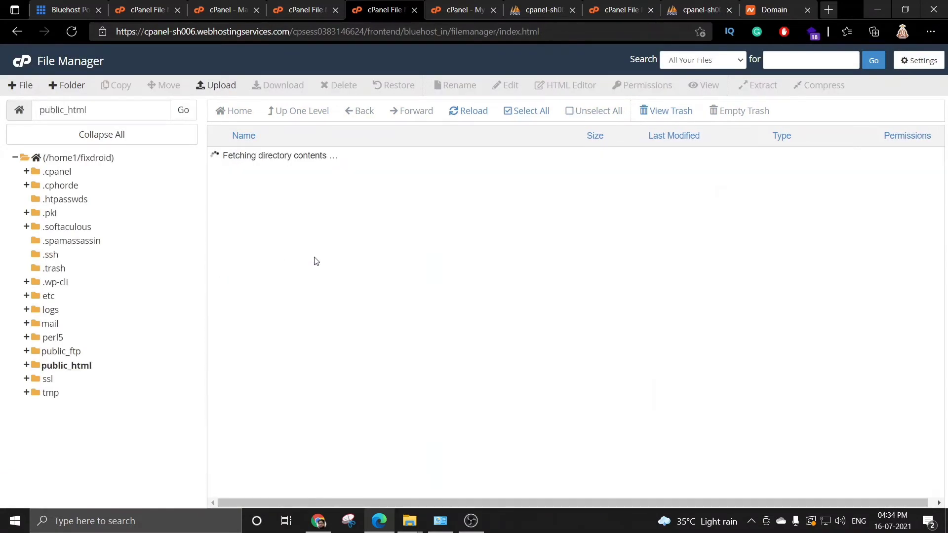
scroll(313, 265, "down", 1)
scroll(312, 265, "down", 1)
scroll(316, 269, "up", 3)
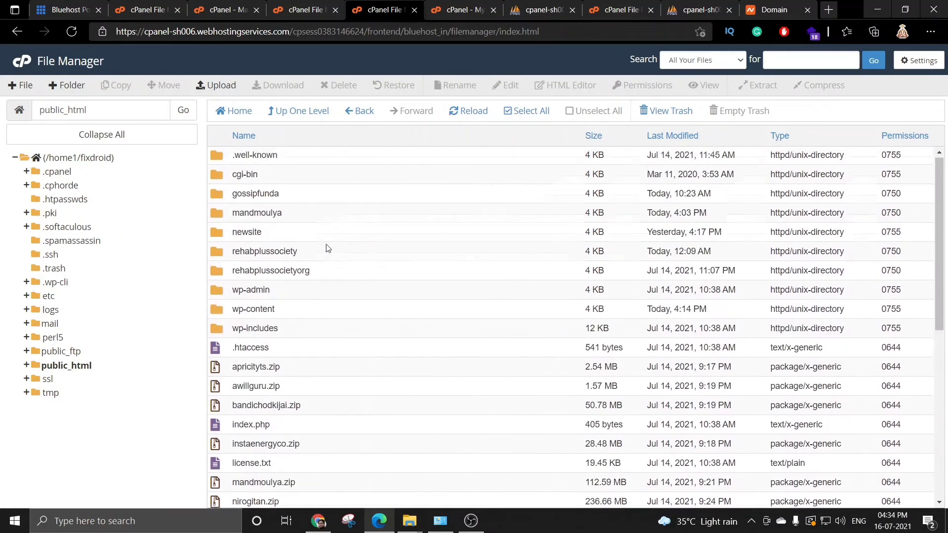
- Start an upload to public_html, select the mandmoulya archive in gosipfunda's "other site backup 21 july 2021" folder, and cancel the selection
left_click(220, 86)
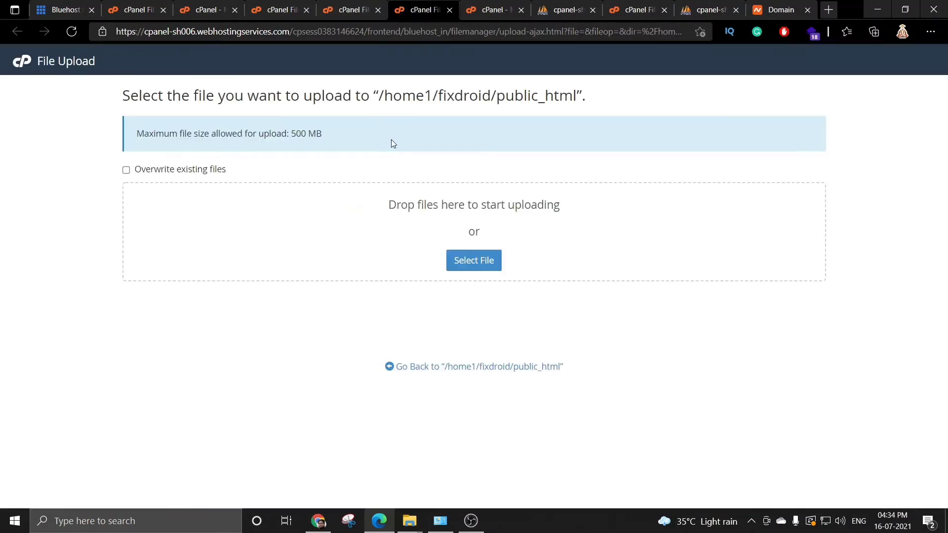
left_click(469, 255)
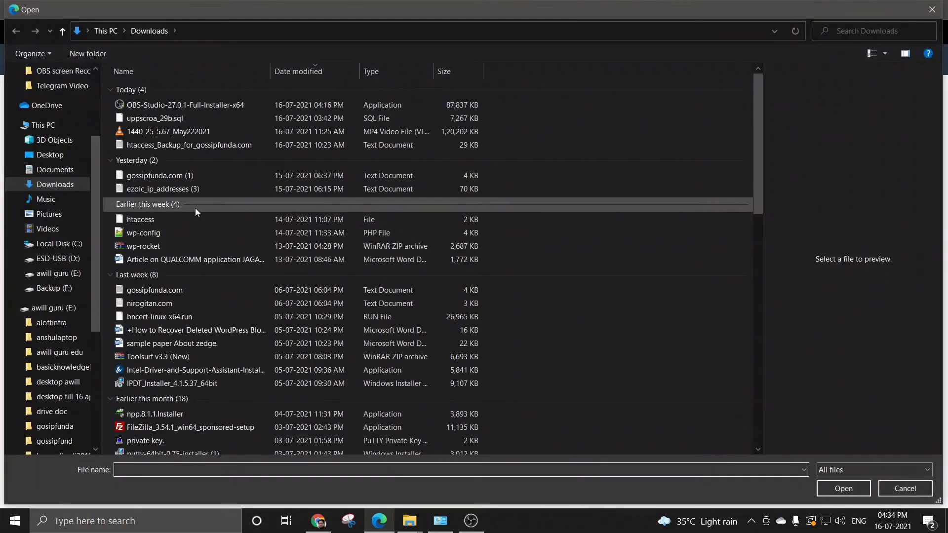
left_click(52, 273)
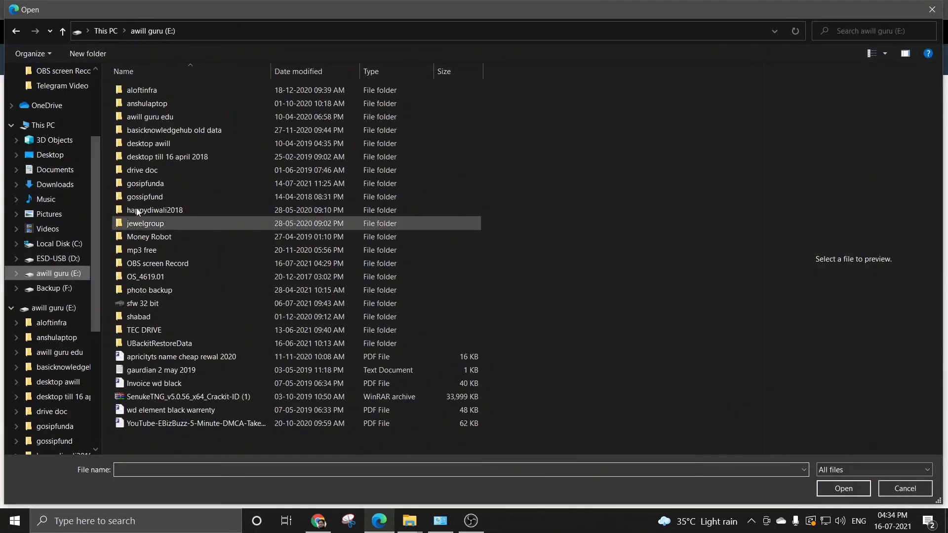
left_click(146, 157)
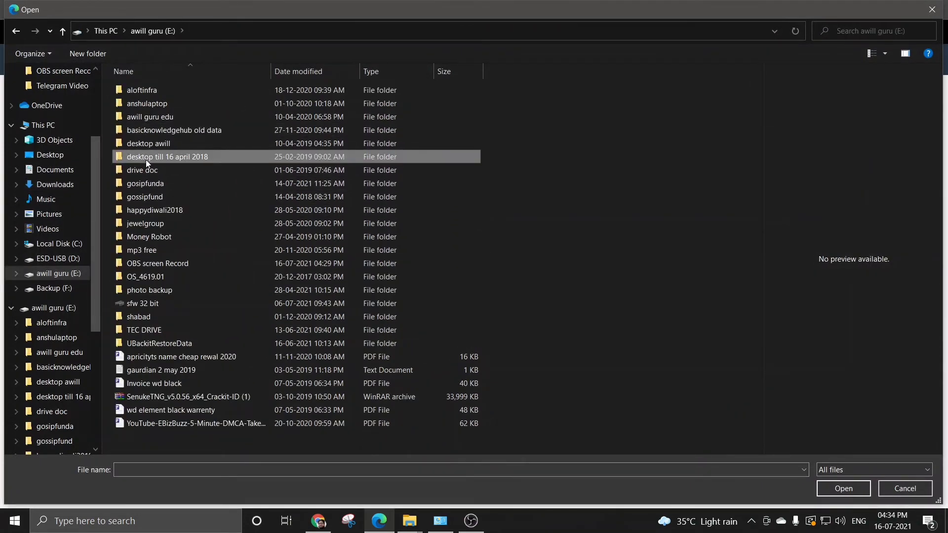
double_click(141, 186)
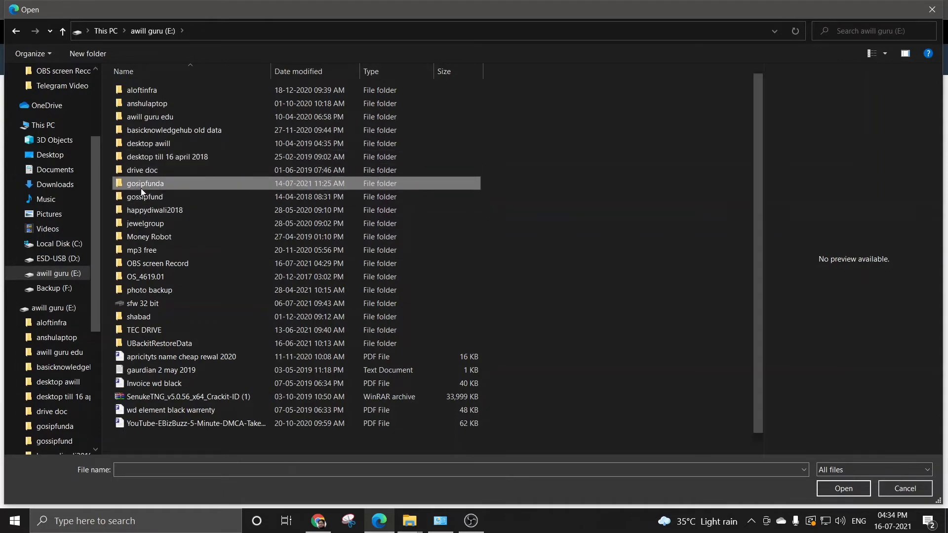
double_click(148, 143)
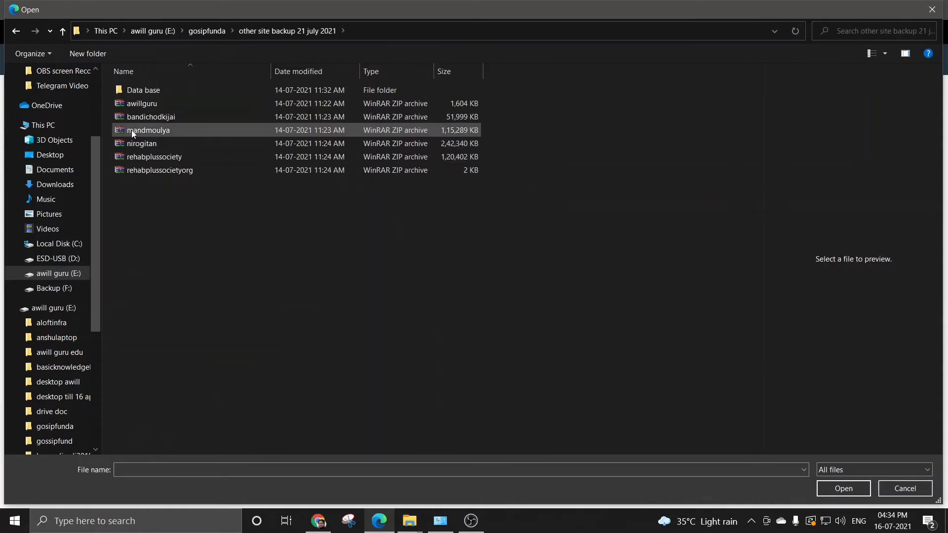
left_click(131, 130)
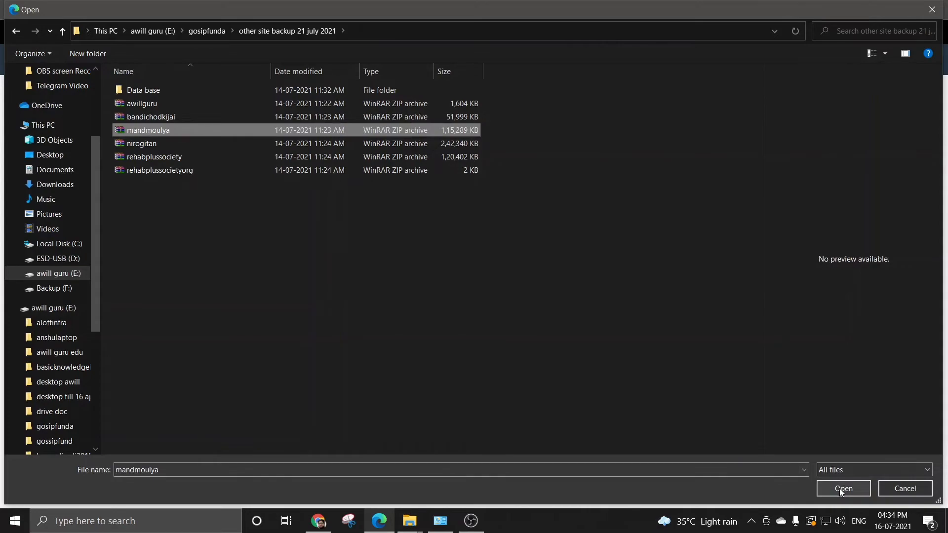
left_click(901, 488)
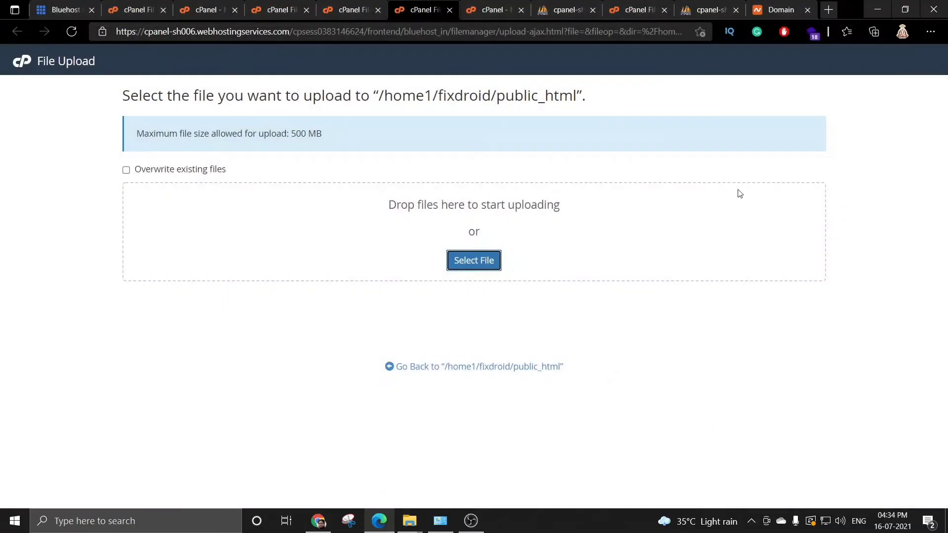
- Return to the public_html listing, view the file actions for mandmoulya.zip including Extract, and dismiss them
left_click(357, 14)
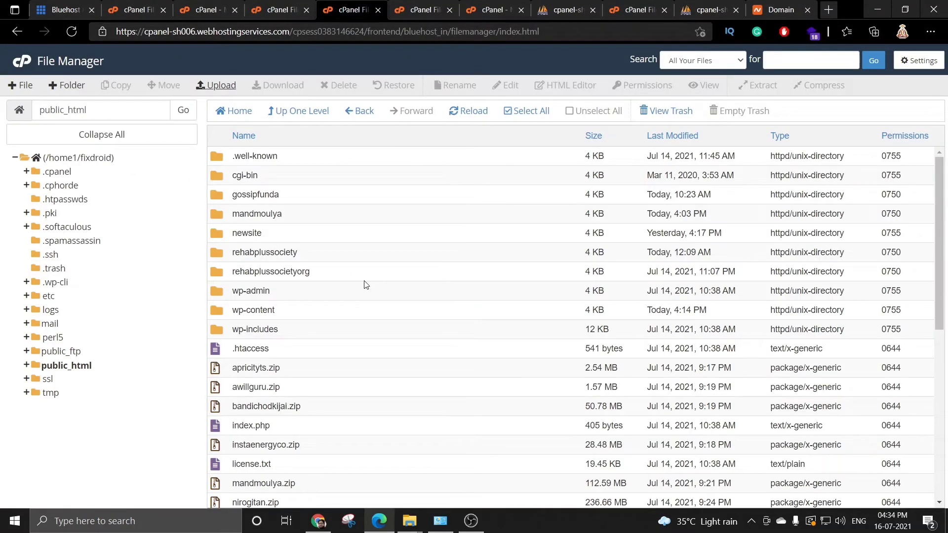
scroll(362, 287, "down", 2)
scroll(389, 295, "down", 1)
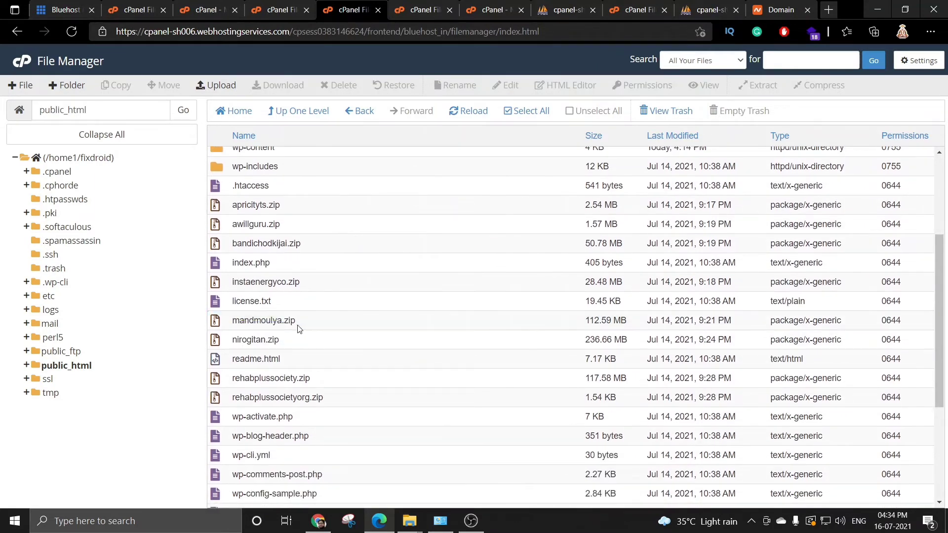
right_click(270, 323)
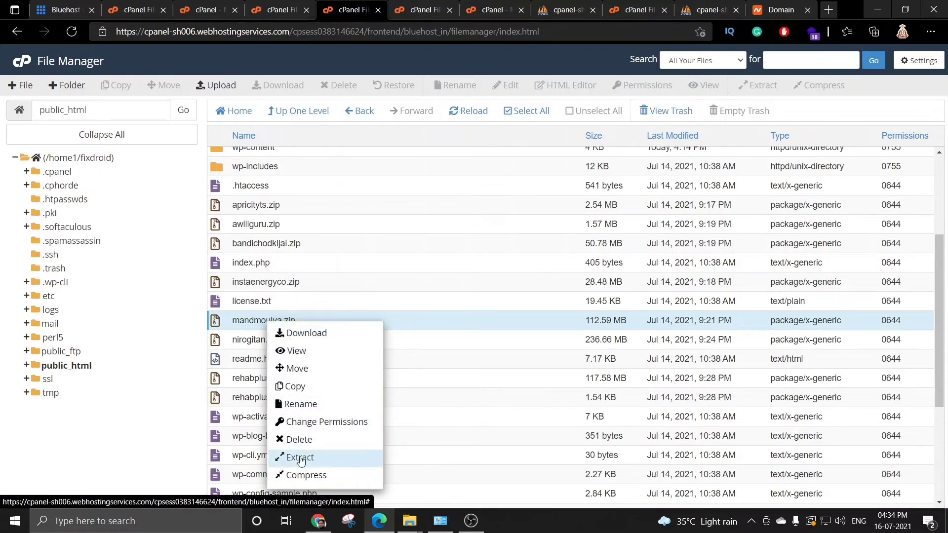
scroll(423, 420, "up", 4)
left_click(439, 363)
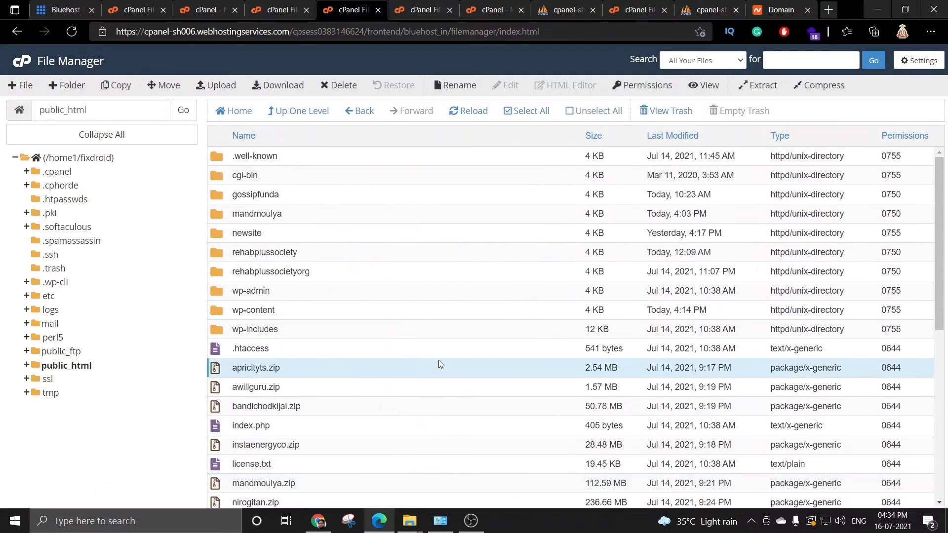
- Open the mandmoulya folder inside public_html and bring its WordPress configuration files into view
double_click(235, 214)
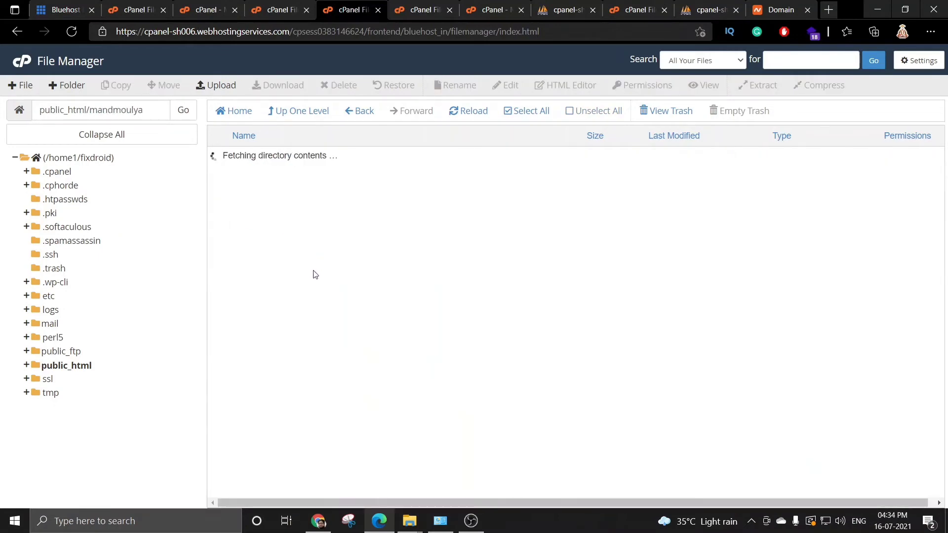
scroll(303, 275, "down", 1)
scroll(304, 276, "down", 3)
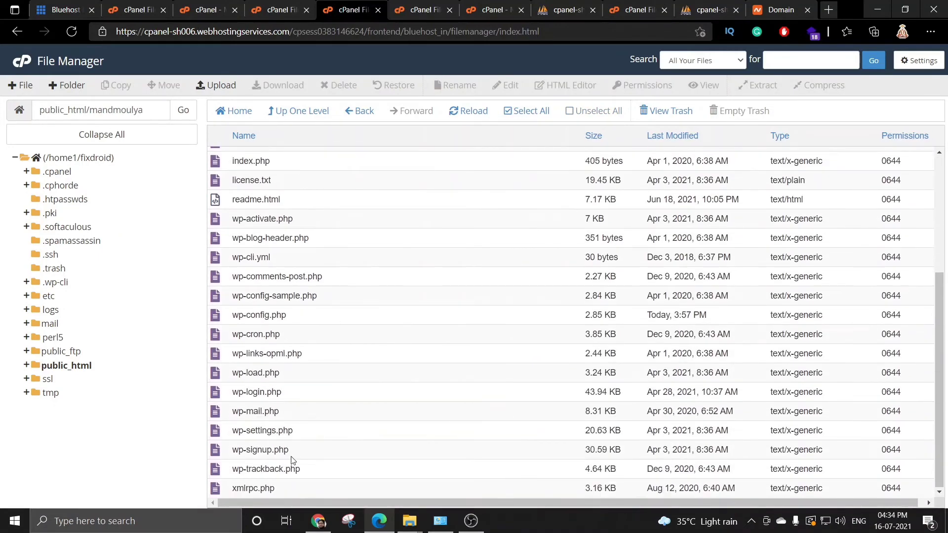
- Look over the WordPress files and folders inside the mandmoulya directory, from .well-known to xmlrpc.php
left_click_drag(288, 490, 252, 183)
scroll(304, 258, "up", 2)
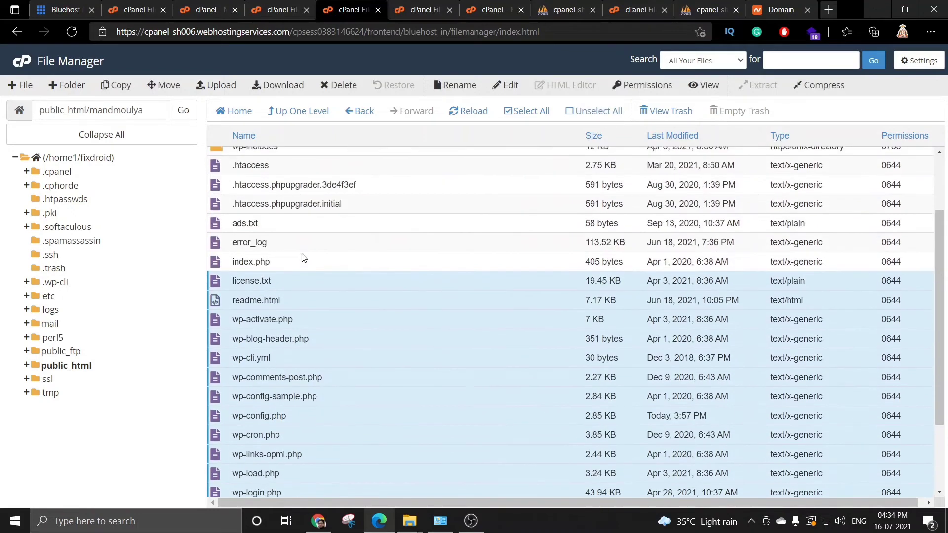
scroll(304, 258, "up", 2)
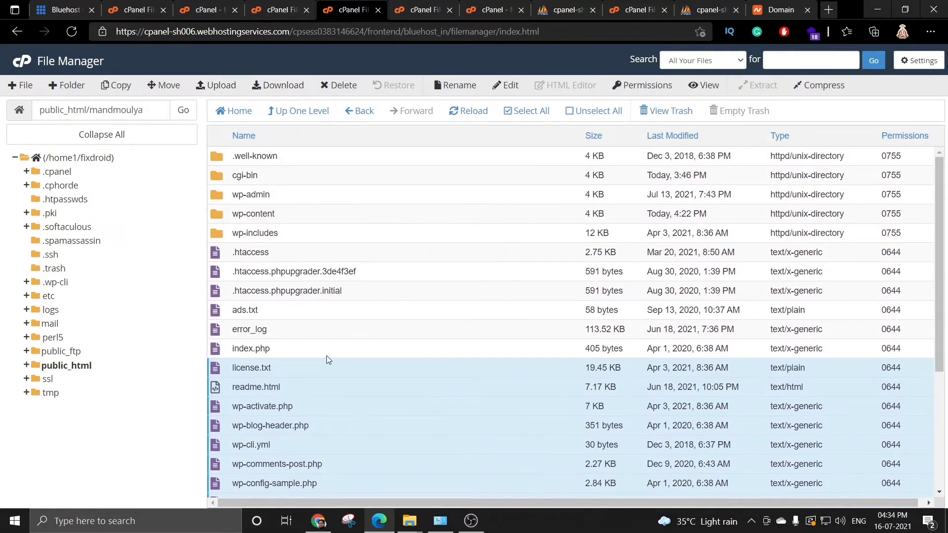
scroll(328, 355, "down", 1)
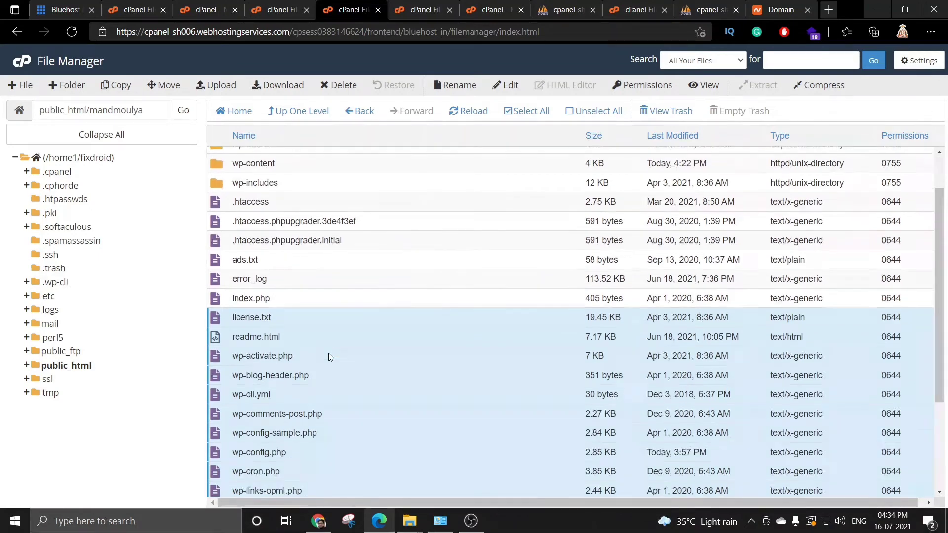
scroll(329, 355, "up", 1)
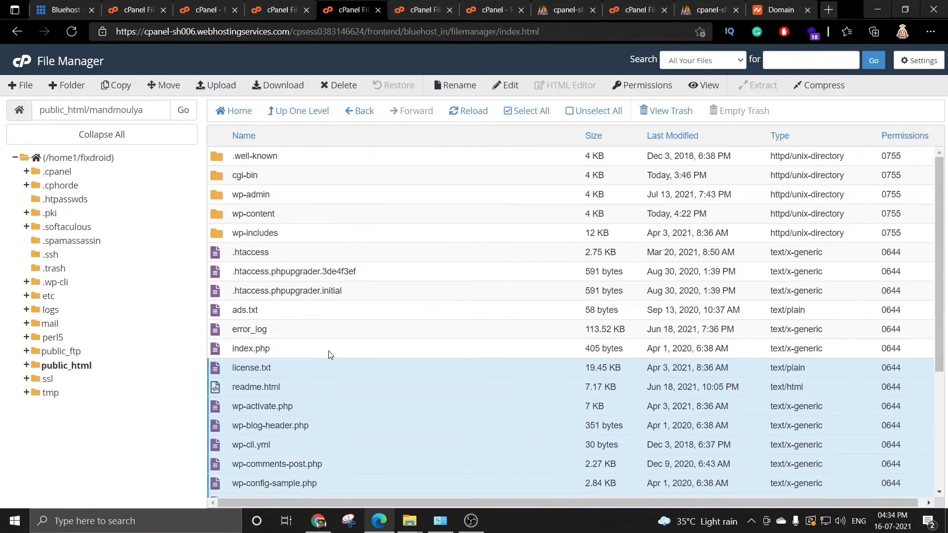
scroll(328, 350, "down", 3)
scroll(328, 351, "up", 3)
- Return to the public_html folder, reopen its mandmoulya subfolder, and bring wp-config.php into view
left_click(143, 364)
scroll(285, 314, "down", 1)
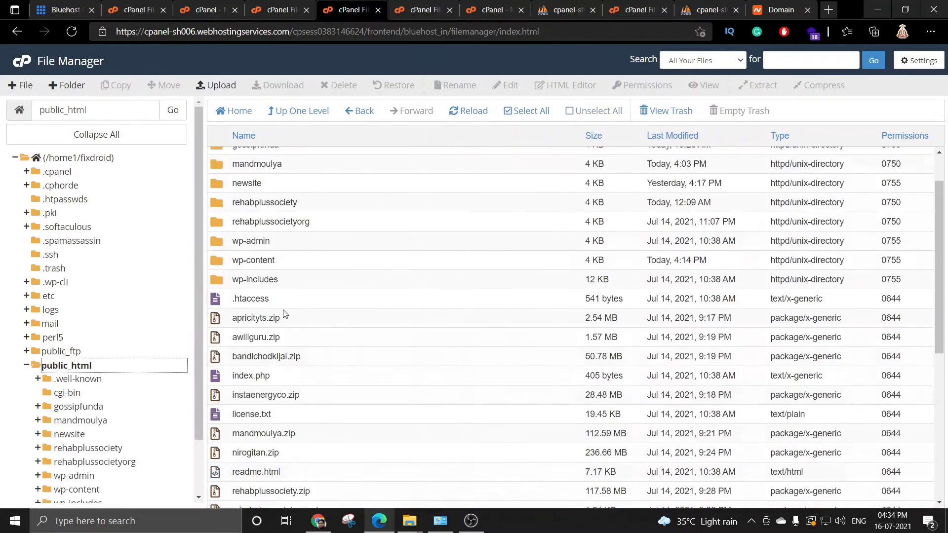
scroll(285, 314, "up", 1)
double_click(221, 212)
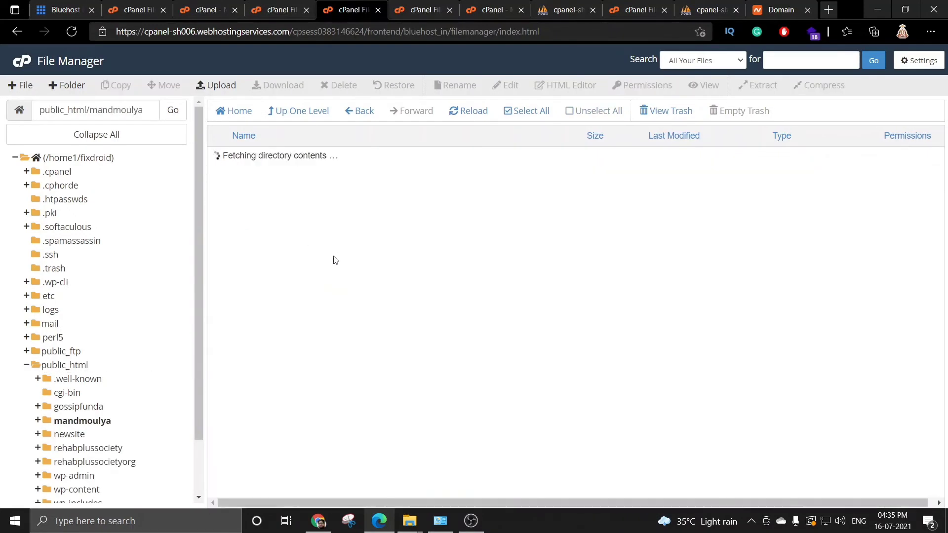
scroll(314, 274, "down", 4)
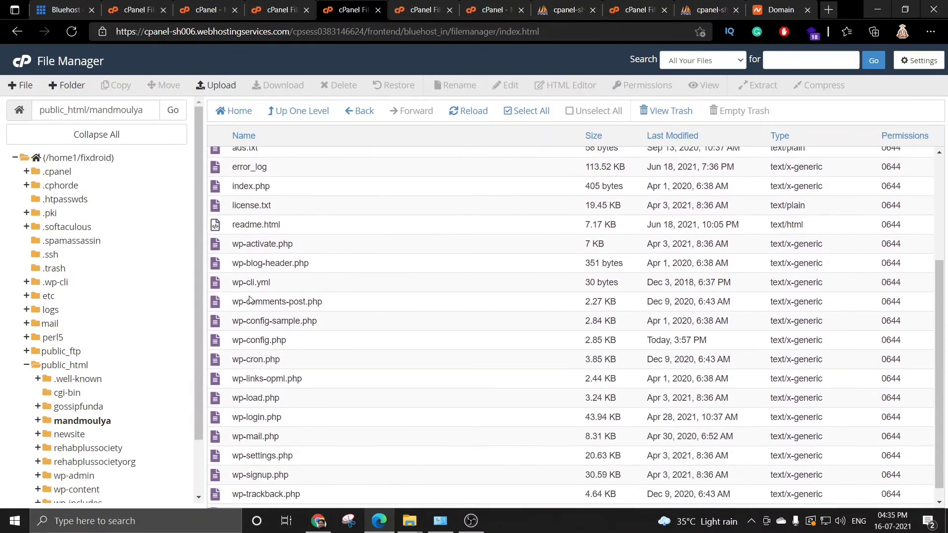
- Delete the accidentally downloaded copy of wp-config.php and open mandmoulya's wp-config.php in the code editor
double_click(221, 342)
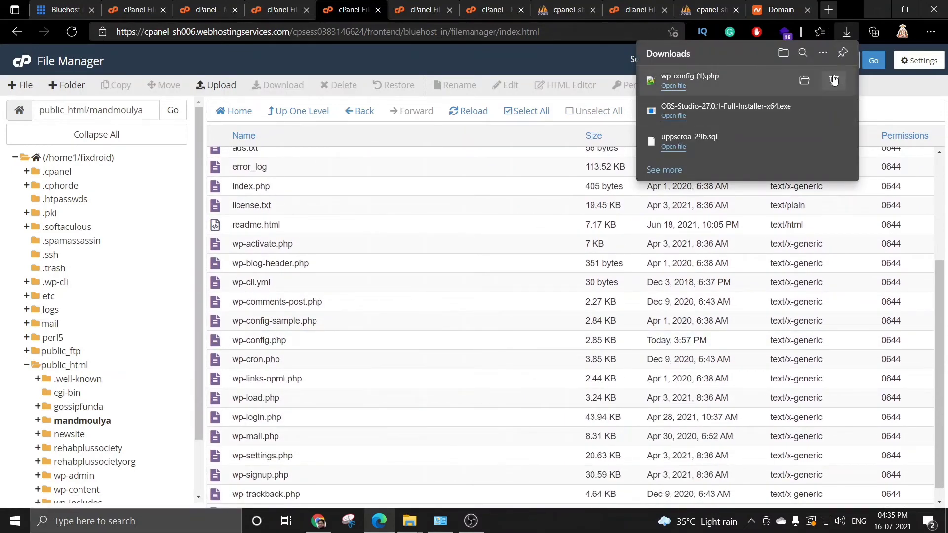
left_click(835, 81)
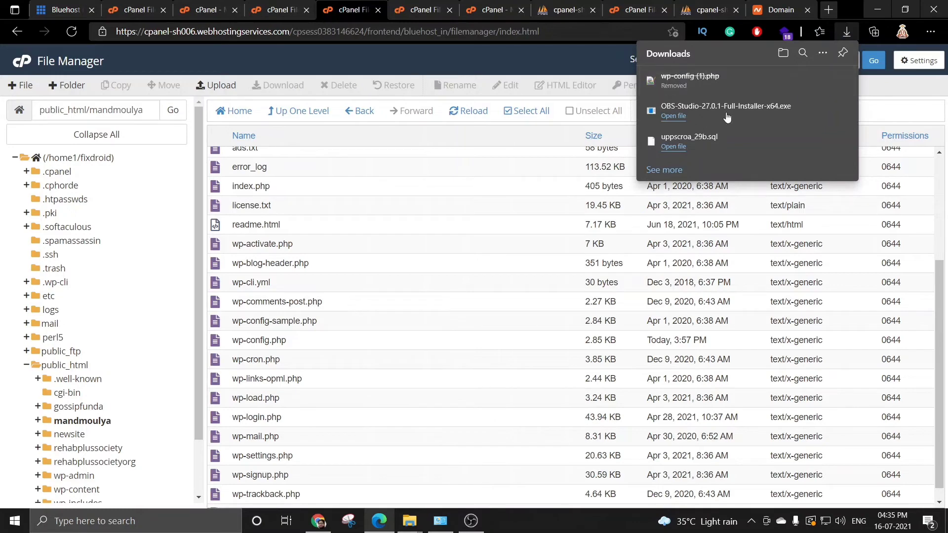
right_click(246, 341)
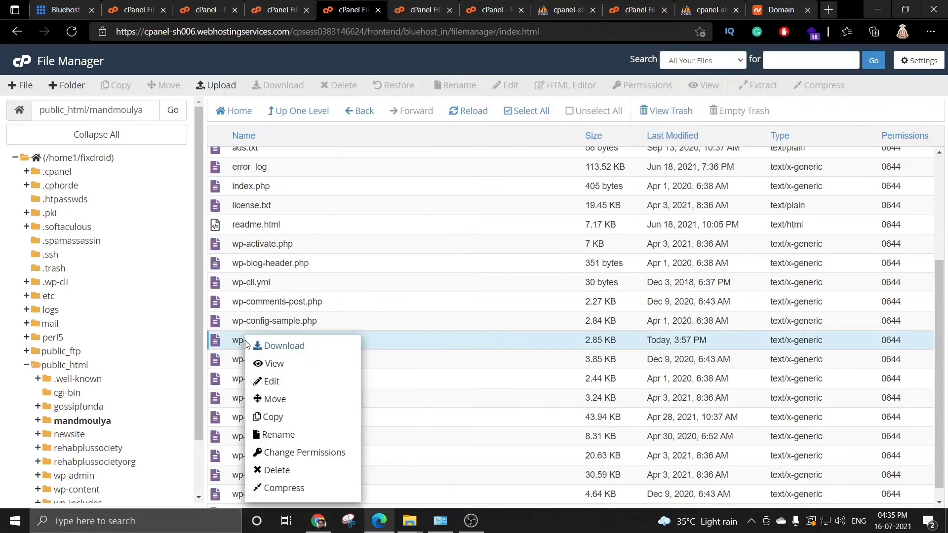
left_click(269, 381)
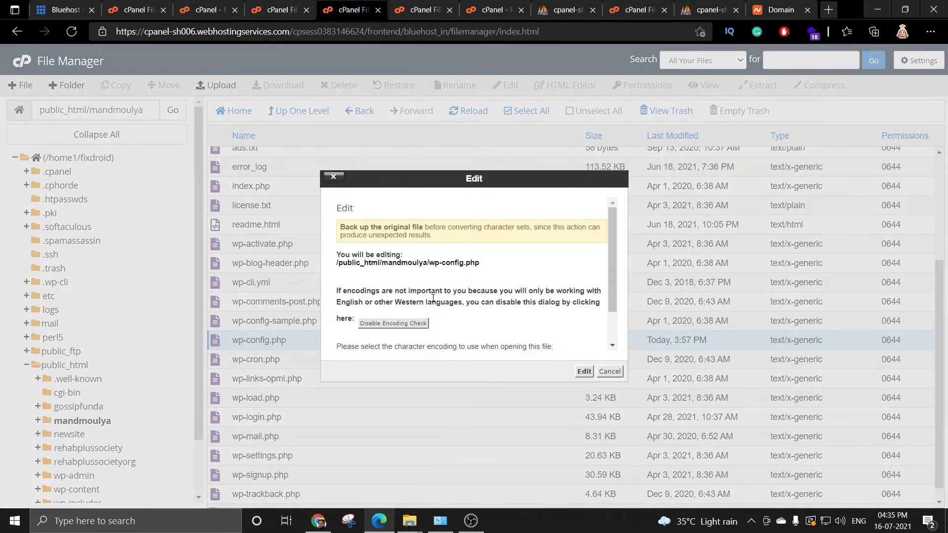
left_click(585, 371)
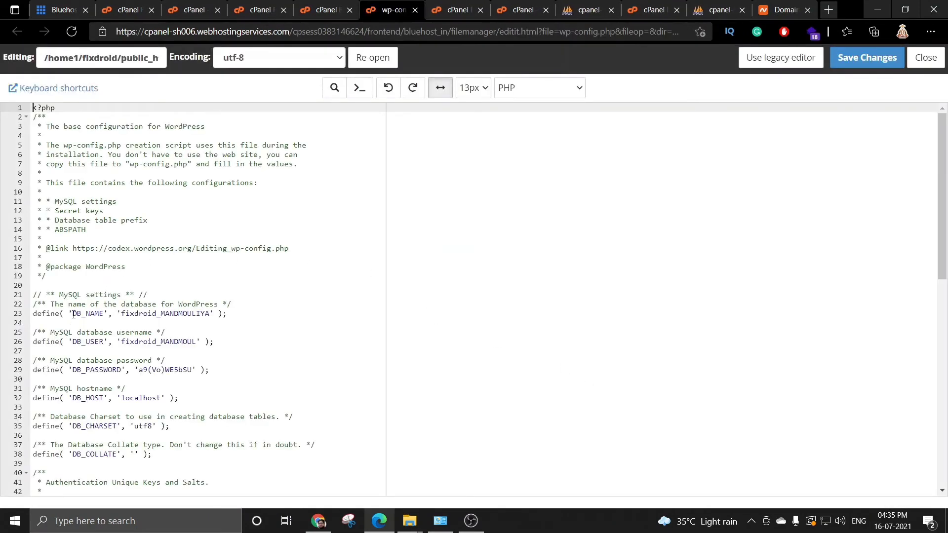
- Check which database DB_NAME refers to by locating fixdroid_MANDMOULIYA among the current databases of the hosting account
left_click_drag(73, 314, 104, 315)
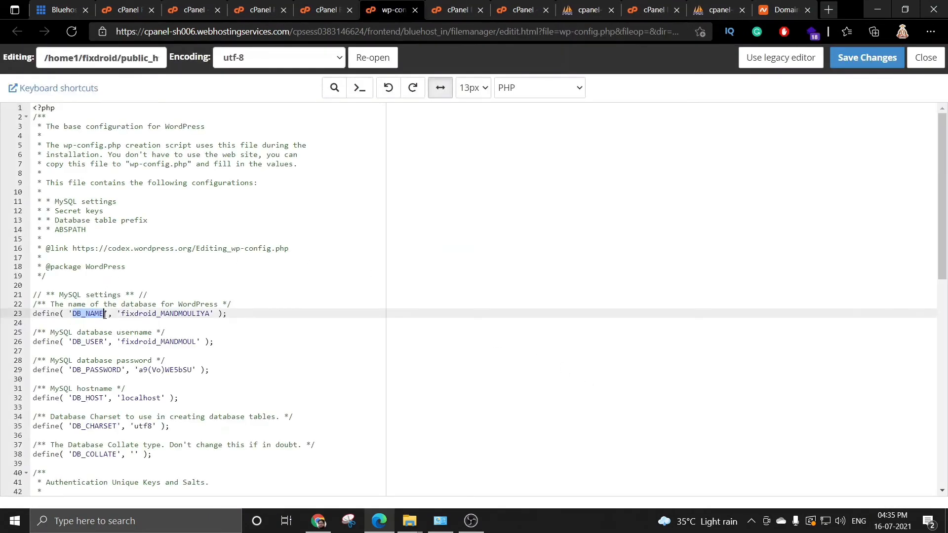
left_click(585, 11)
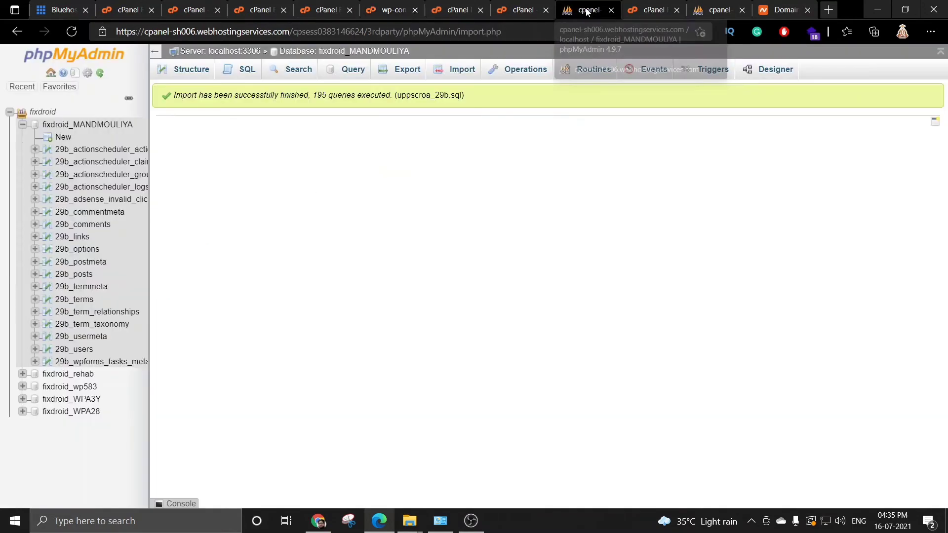
left_click(515, 15)
key("ctrl+Tab")
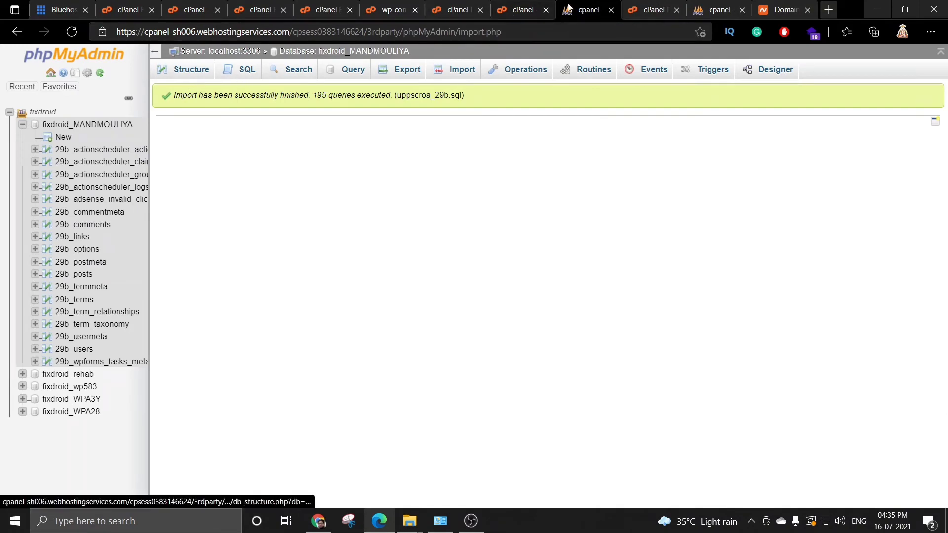
left_click(517, 11)
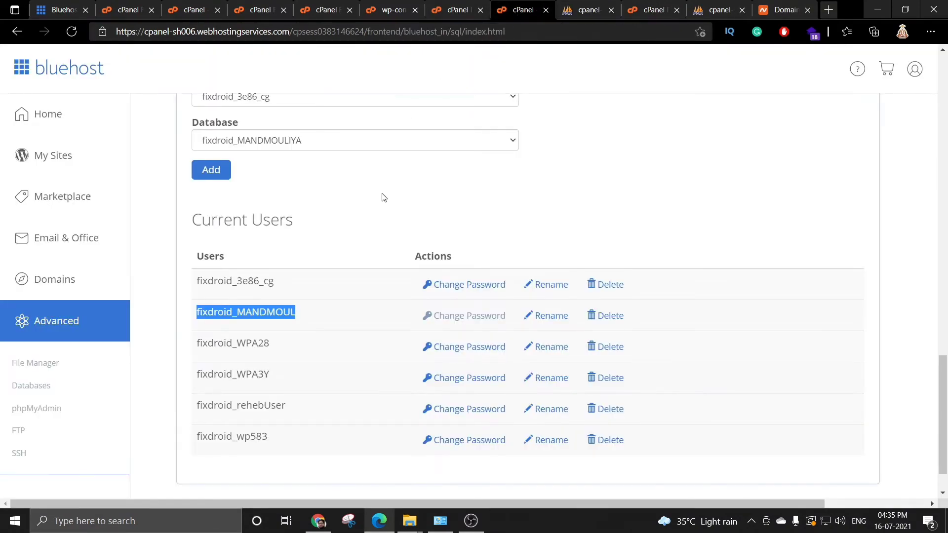
scroll(383, 197, "up", 5)
scroll(395, 198, "down", 6)
scroll(380, 202, "up", 15)
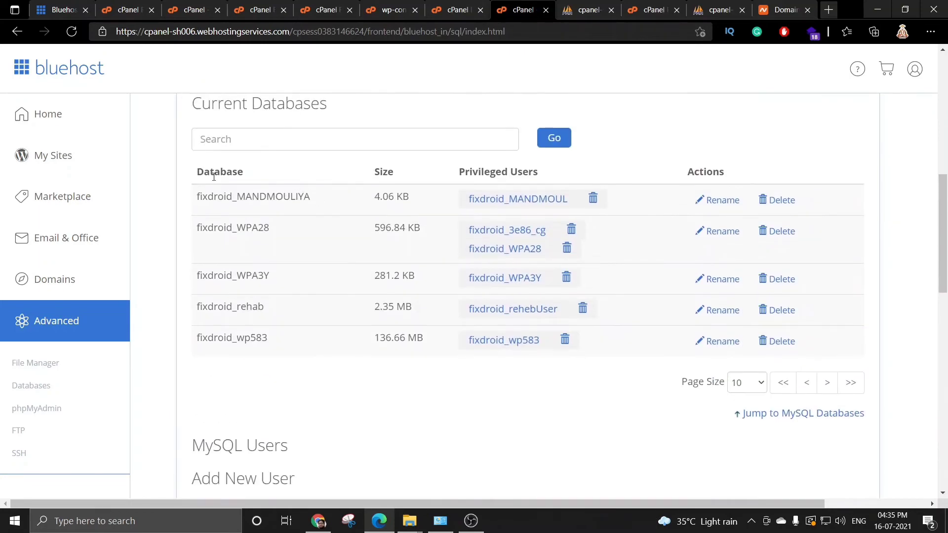
left_click_drag(197, 173, 250, 177)
left_click_drag(199, 195, 324, 197)
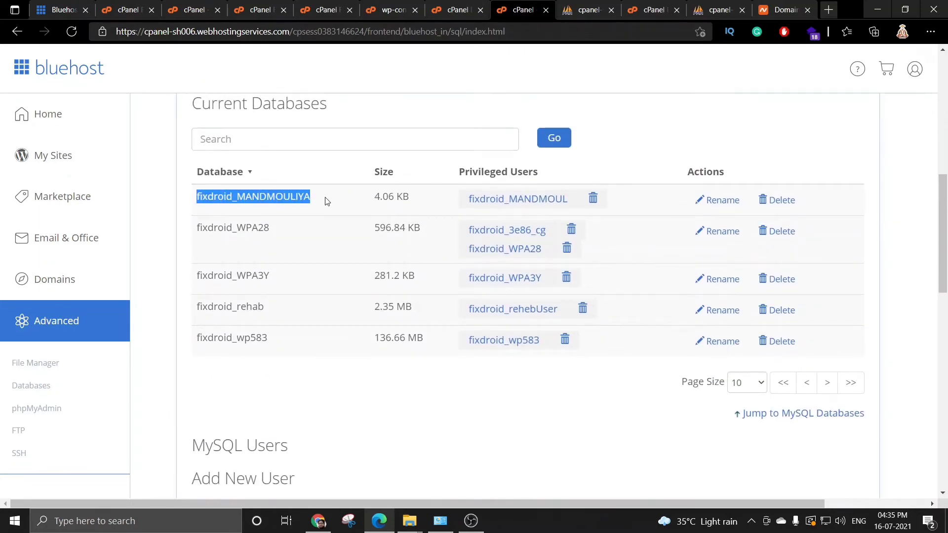
- Locate the database user fixdroid_MANDMOUL and its password-change option among the current MySQL users
scroll(300, 222, "down", 14)
scroll(260, 253, "down", 4)
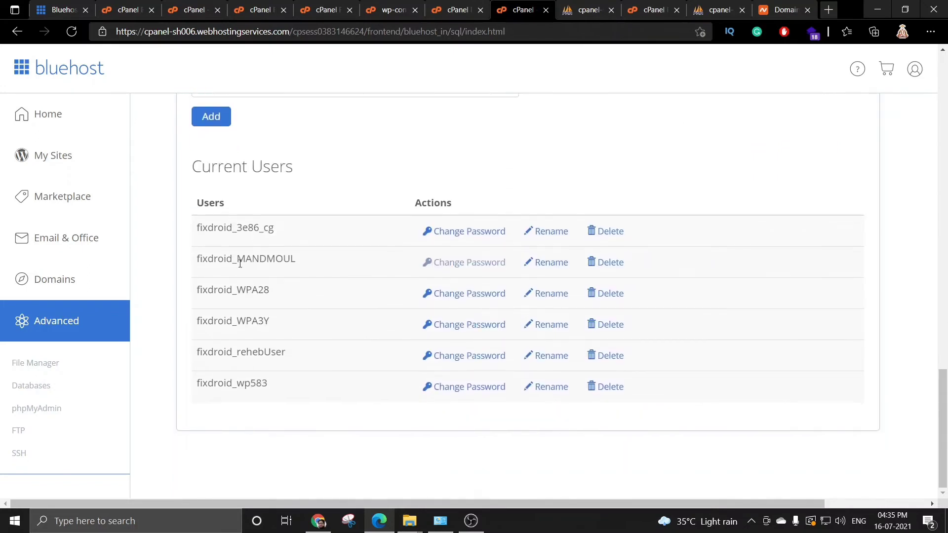
left_click_drag(198, 258, 310, 263)
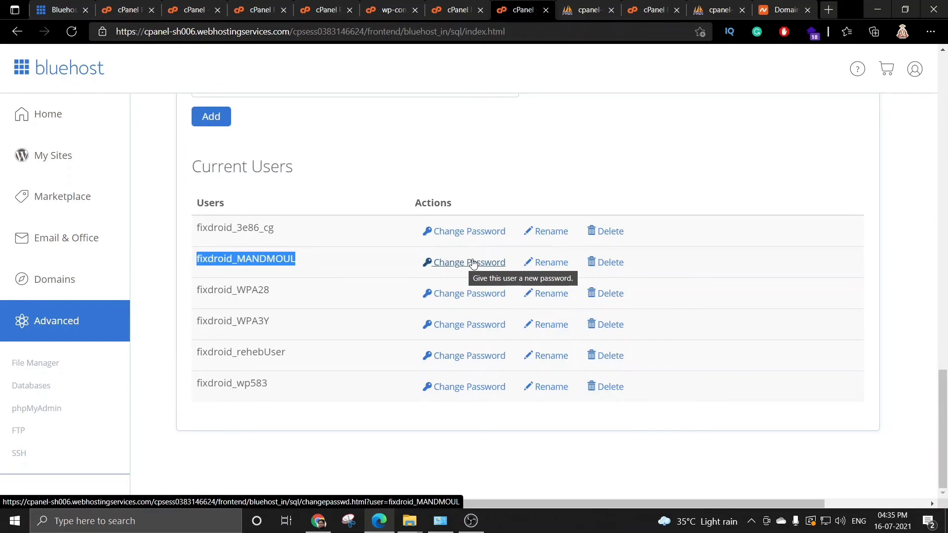
- Review the database name, username and password entries in wp-config.php, and close the file editor
left_click(393, 10)
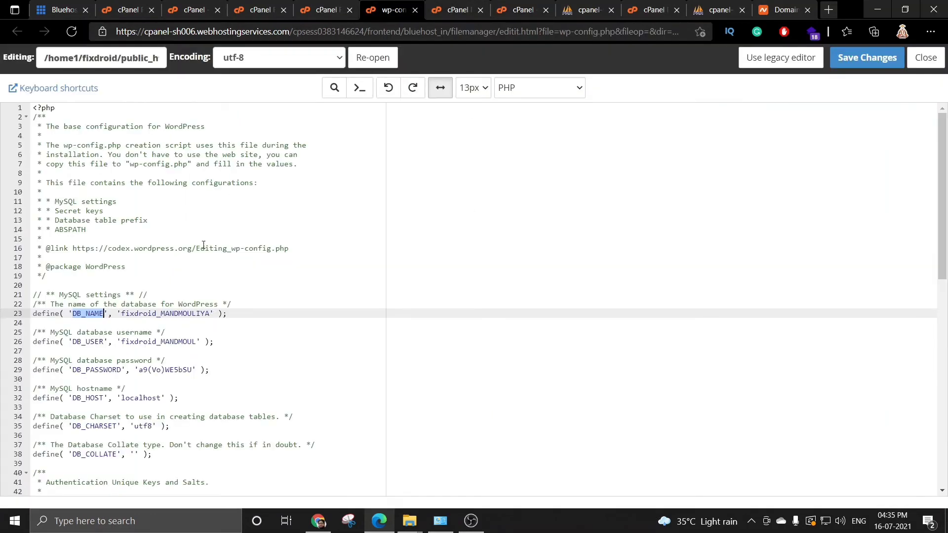
left_click(85, 319)
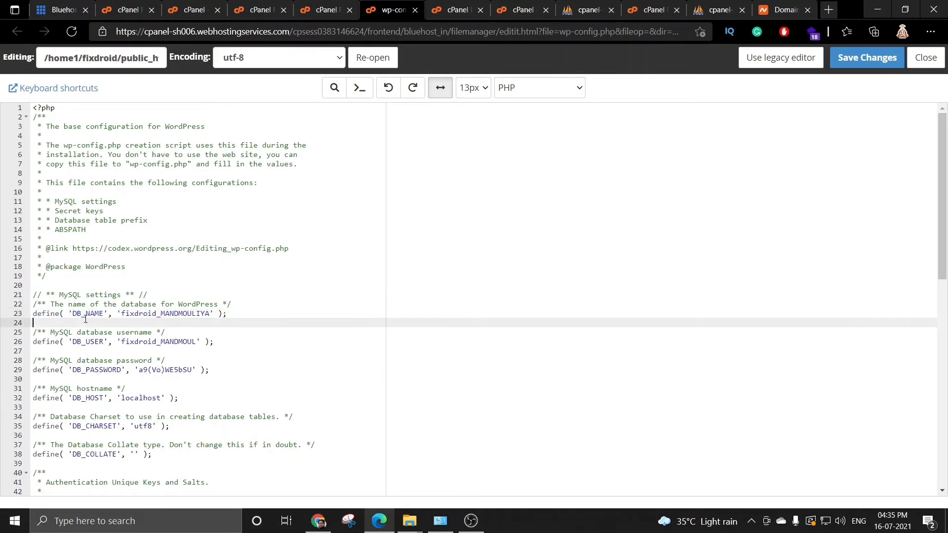
left_click_drag(73, 313, 211, 314)
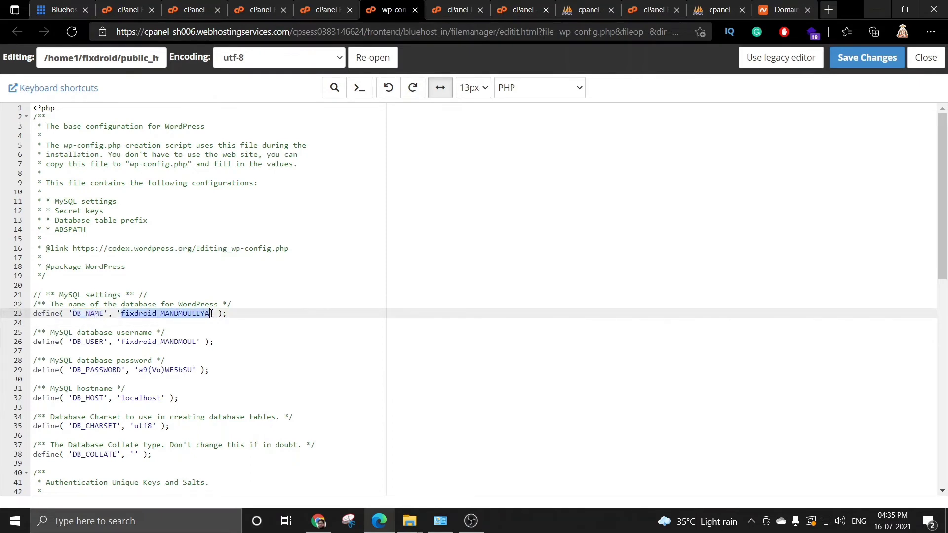
left_click_drag(69, 342, 175, 343)
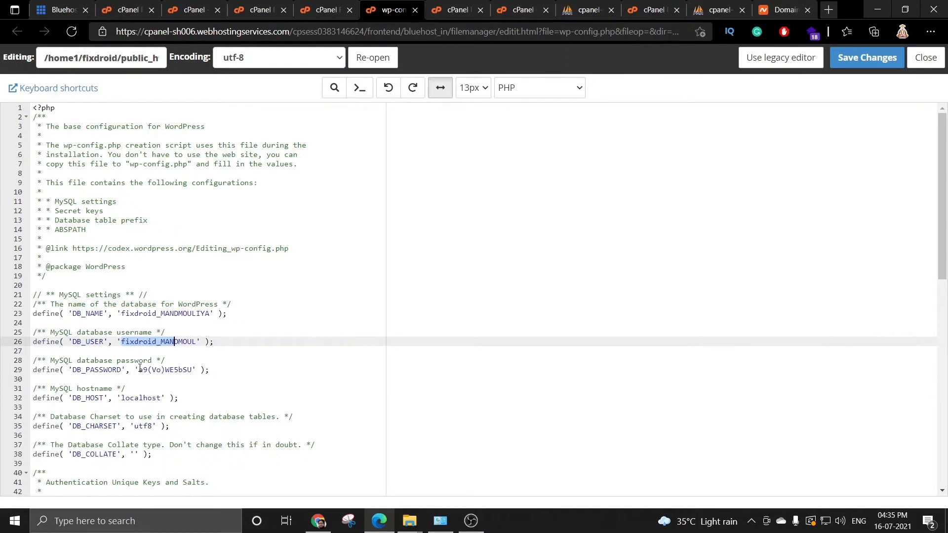
left_click_drag(139, 369, 247, 371)
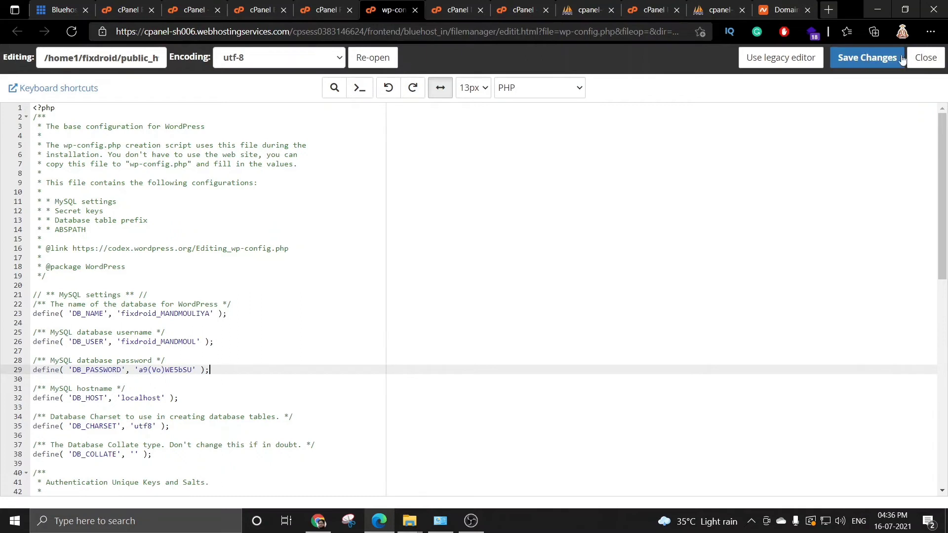
left_click(923, 58)
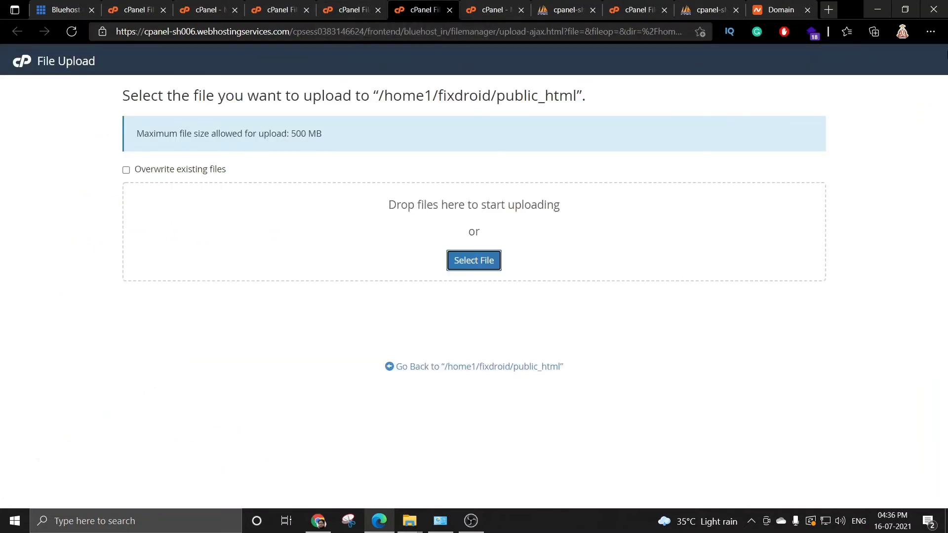
- Open an InPrivate browser window and load mandmoulya.com in it
left_click(930, 31)
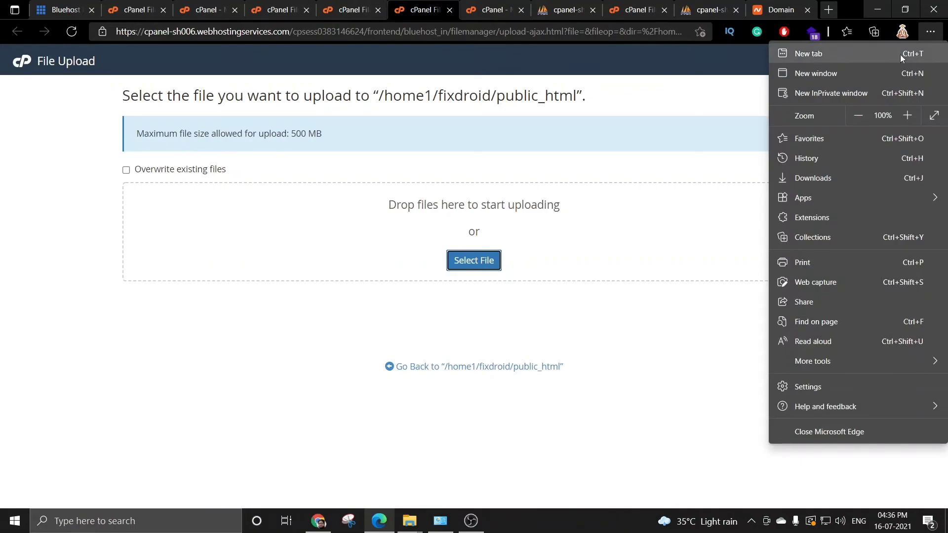
left_click(825, 93)
type("mandmoulya.com/")
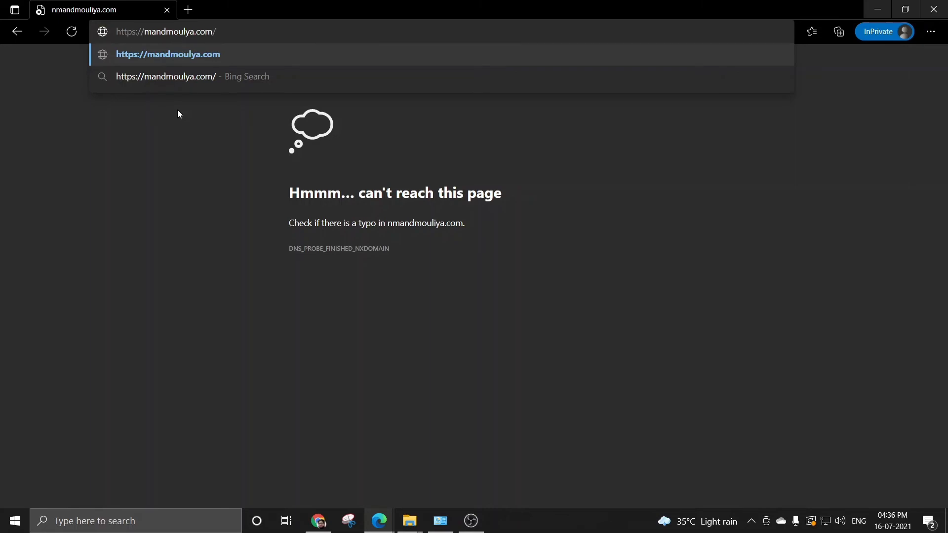
key("Return")
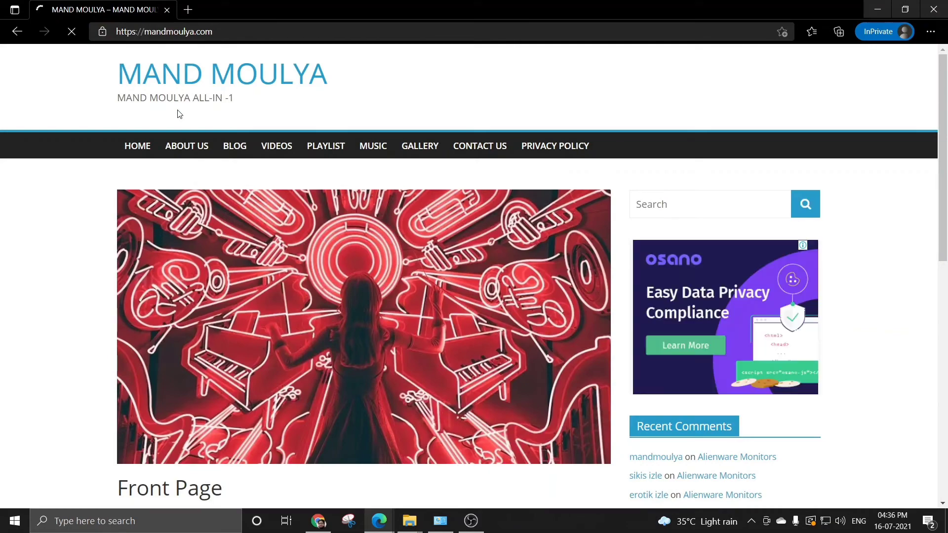
- Look through the migrated site's home page, open its Blog page, and dismiss the full-page ad
scroll(204, 231, "down", 8)
scroll(206, 227, "up", 9)
left_click(235, 146)
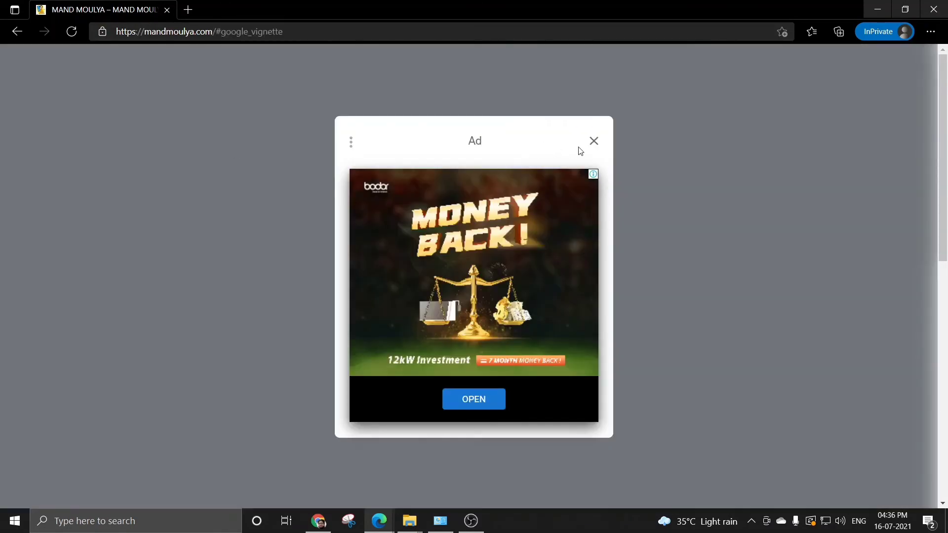
left_click(593, 143)
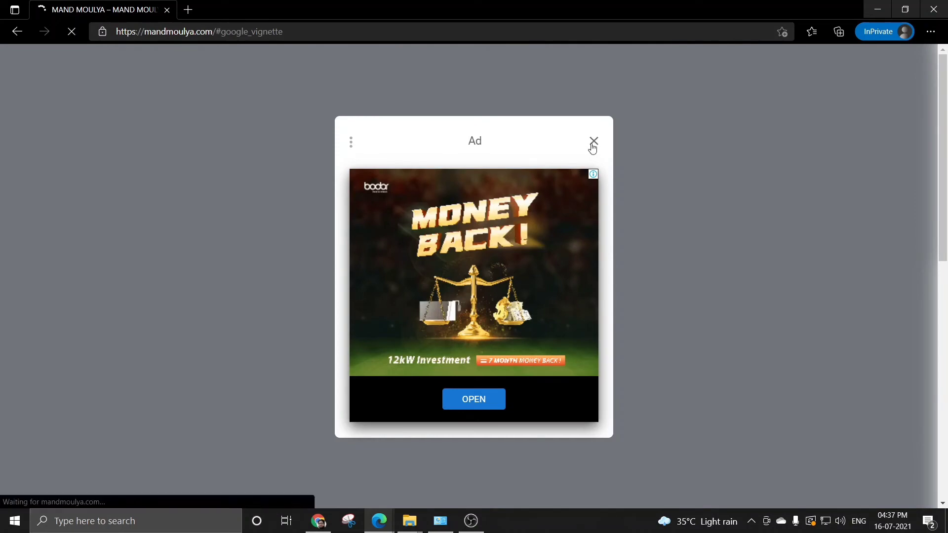
- Open the blog article "How to earn money from DaBank & Eonnet?" and check its content from start to end
scroll(434, 233, "down", 5)
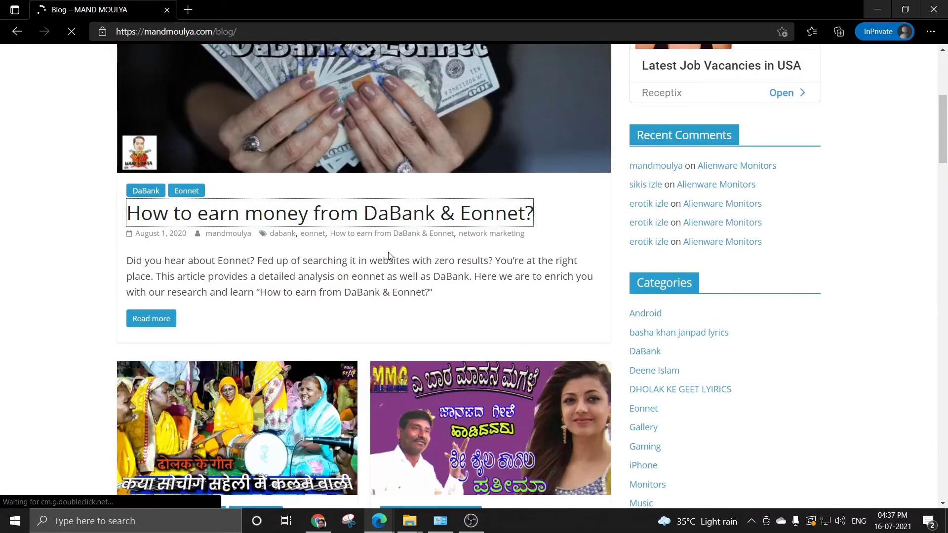
scroll(388, 252, "down", 15)
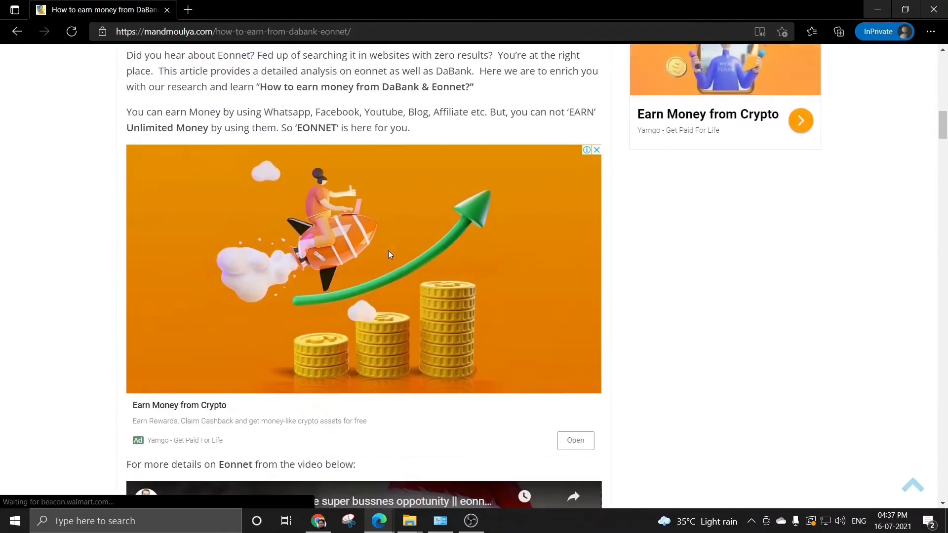
scroll(388, 250, "down", 9)
scroll(388, 251, "up", 3)
left_click_drag(942, 154, 944, 60)
scroll(341, 288, "down", 6)
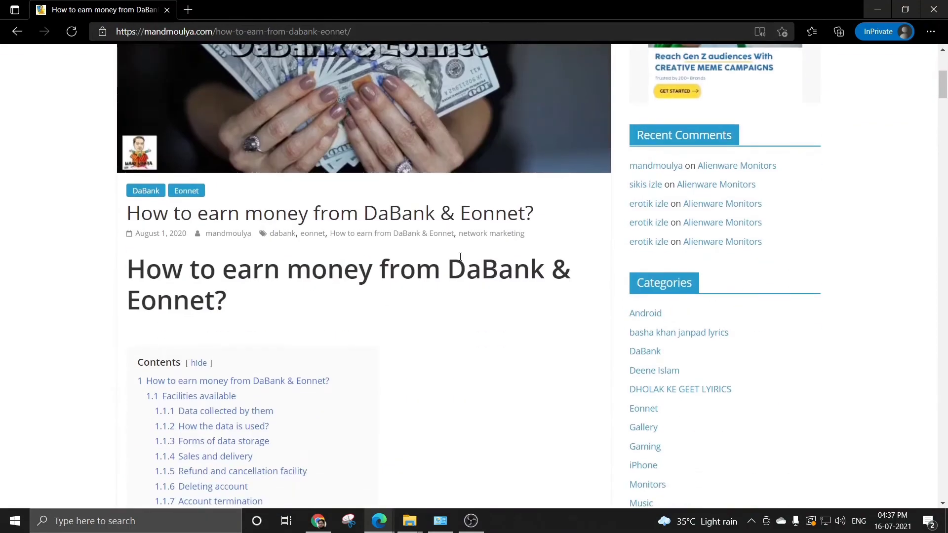
scroll(460, 256, "up", 5)
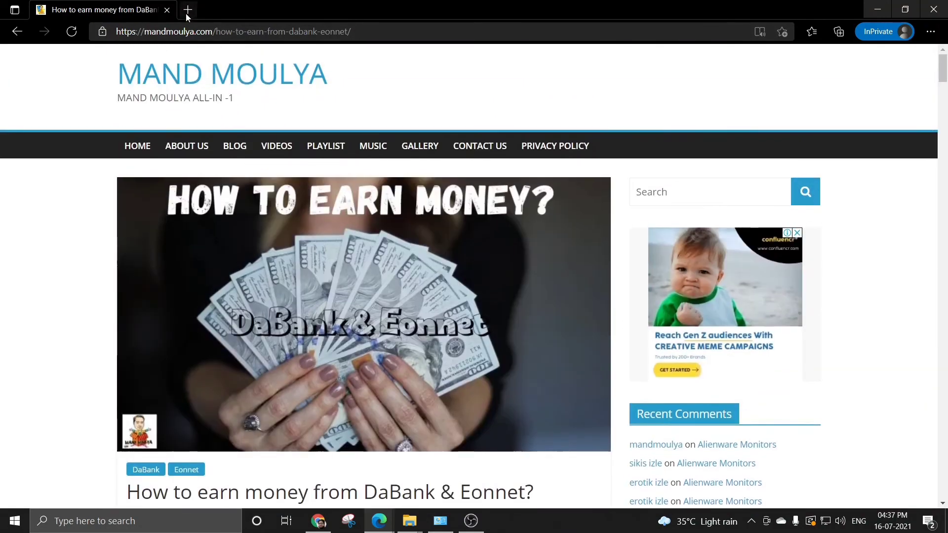
- Search the web for "check my dns server" in a new tab
left_click(187, 10)
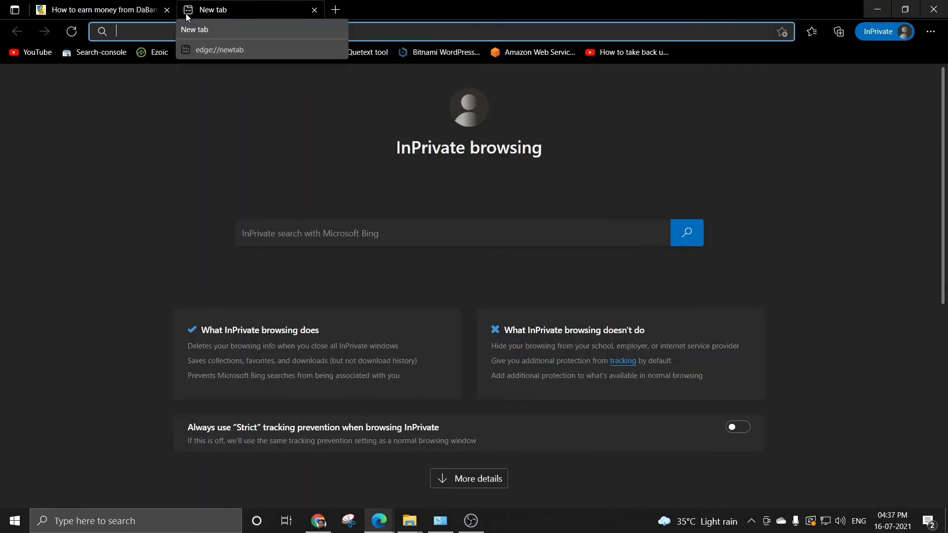
type("check")
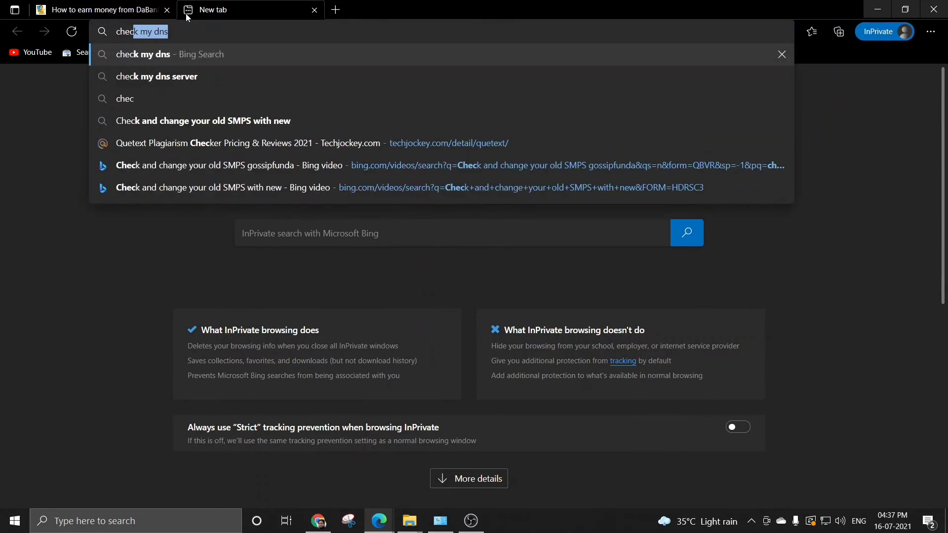
type(" my")
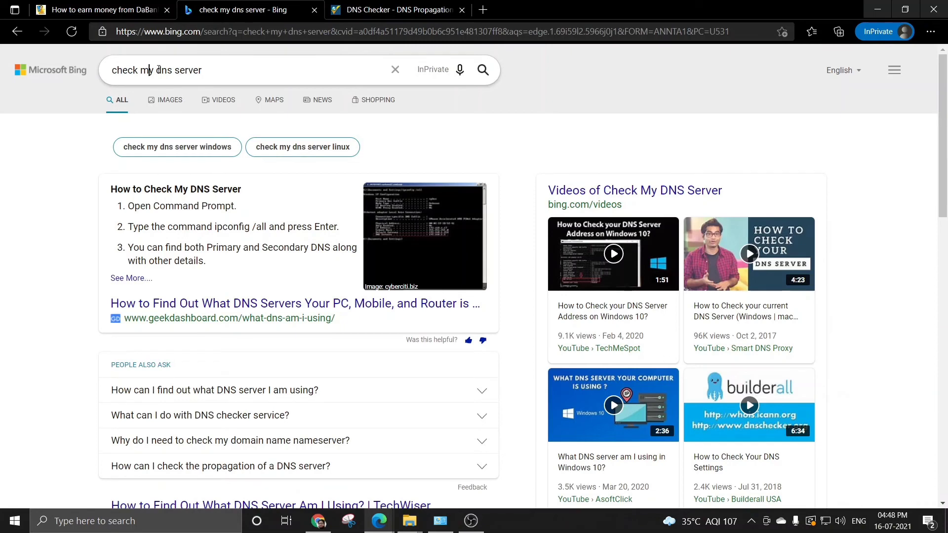
left_click_drag(158, 70, 250, 101)
- Run an A record propagation lookup for mandmoulya.com on whatsmydns.net and review the status at each worldwide location
left_click(356, 14)
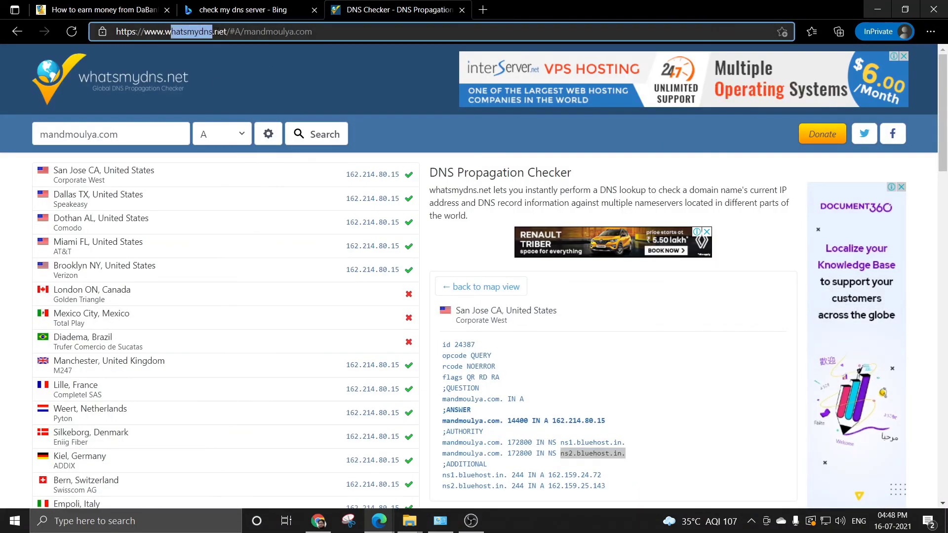
left_click_drag(124, 135, 14, 140)
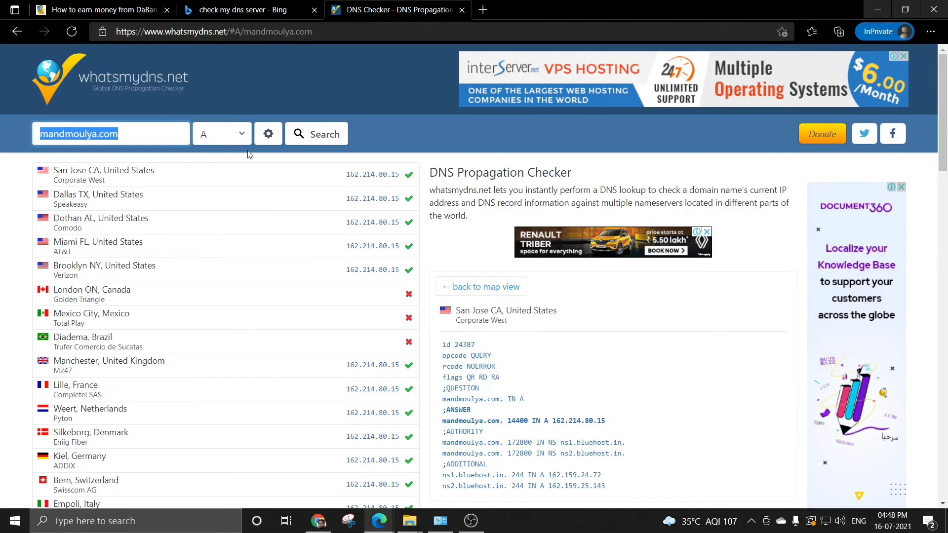
left_click(316, 135)
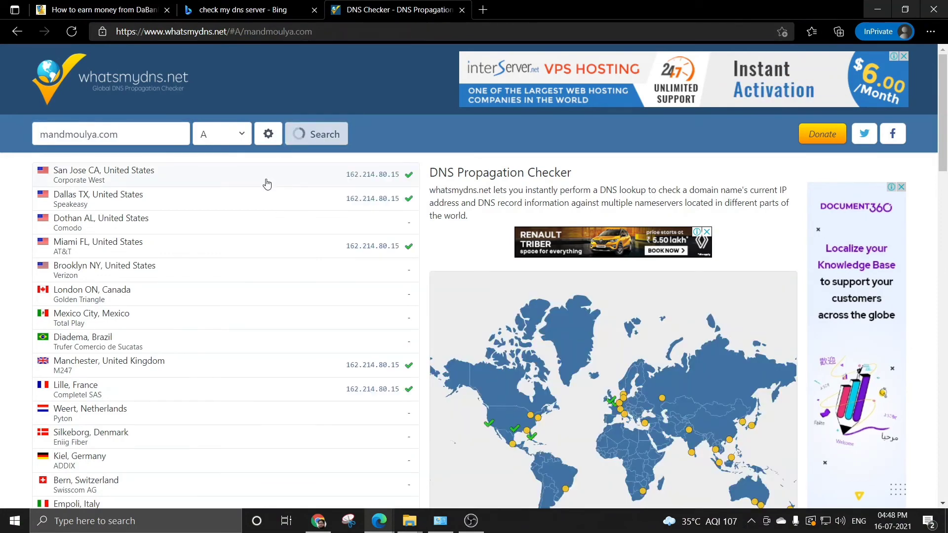
scroll(267, 184, "down", 1)
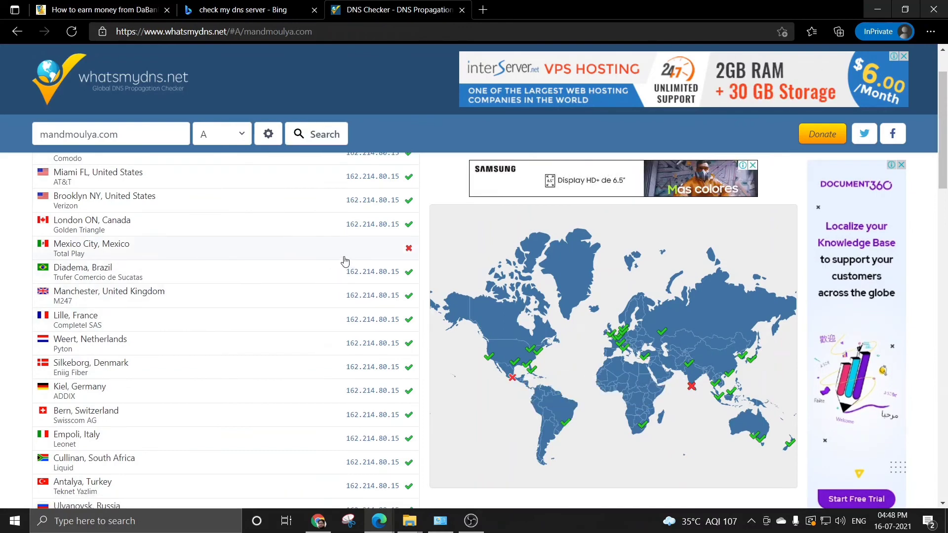
scroll(351, 282, "up", 1)
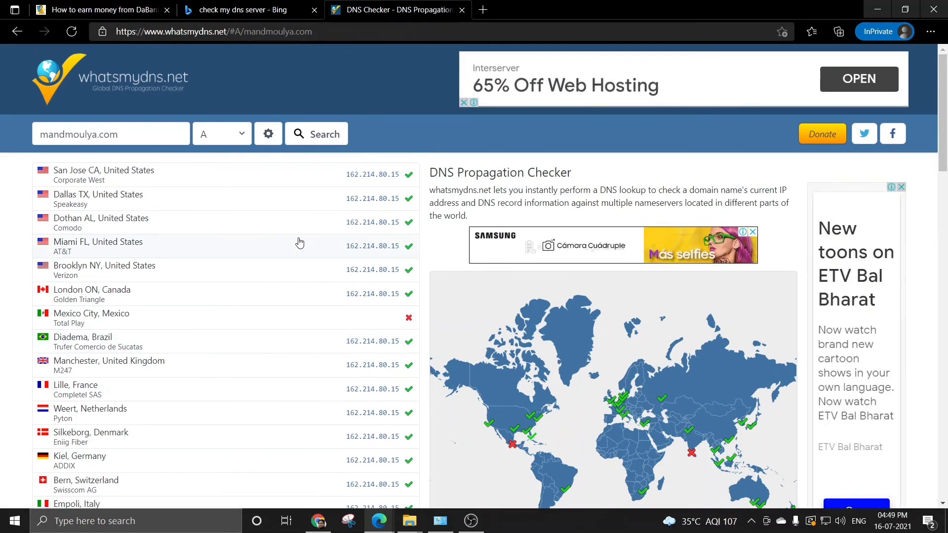
scroll(300, 243, "down", 3)
scroll(300, 246, "down", 3)
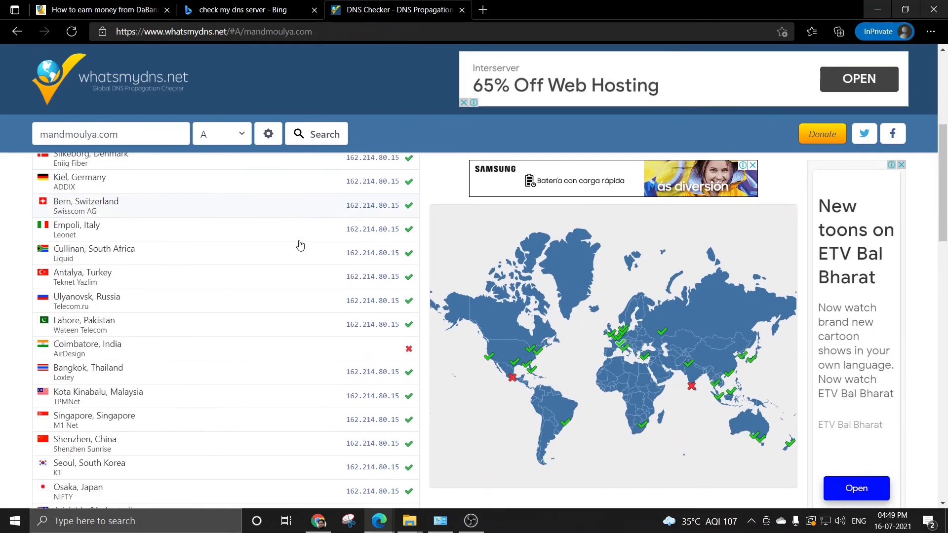
scroll(306, 250, "up", 5)
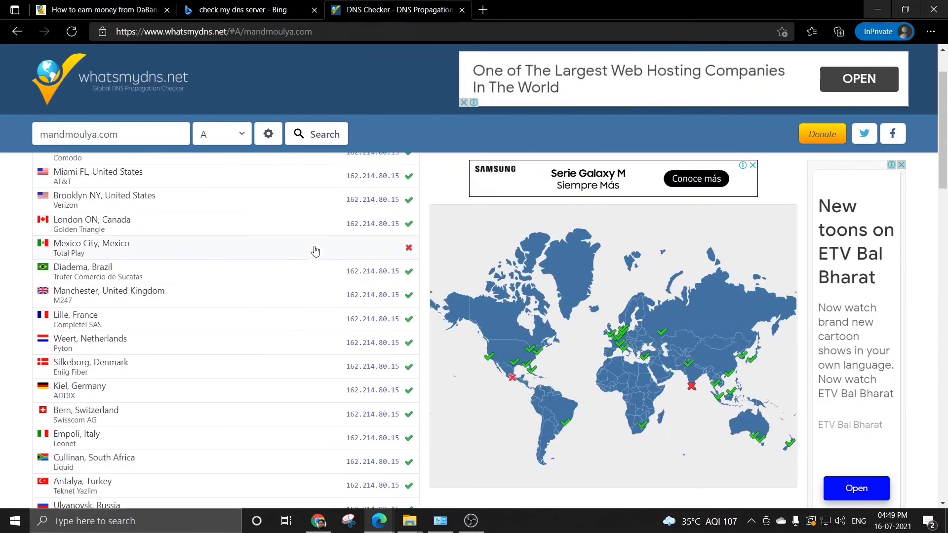
scroll(311, 252, "down", 2)
scroll(293, 271, "up", 2)
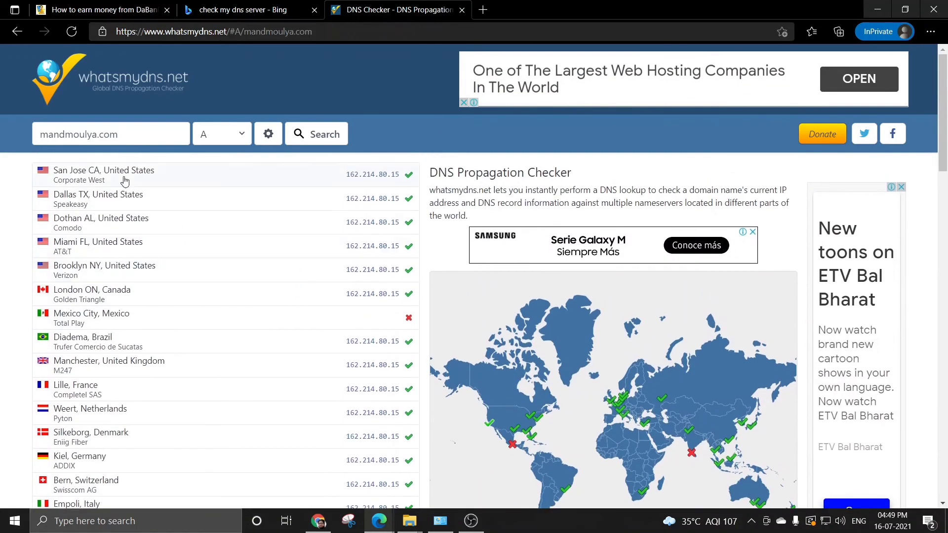
- Inspect the lookup details for San Jose and Diadema, checking the nameserver entries and the resolved IP address
left_click(118, 175)
scroll(573, 371, "down", 2)
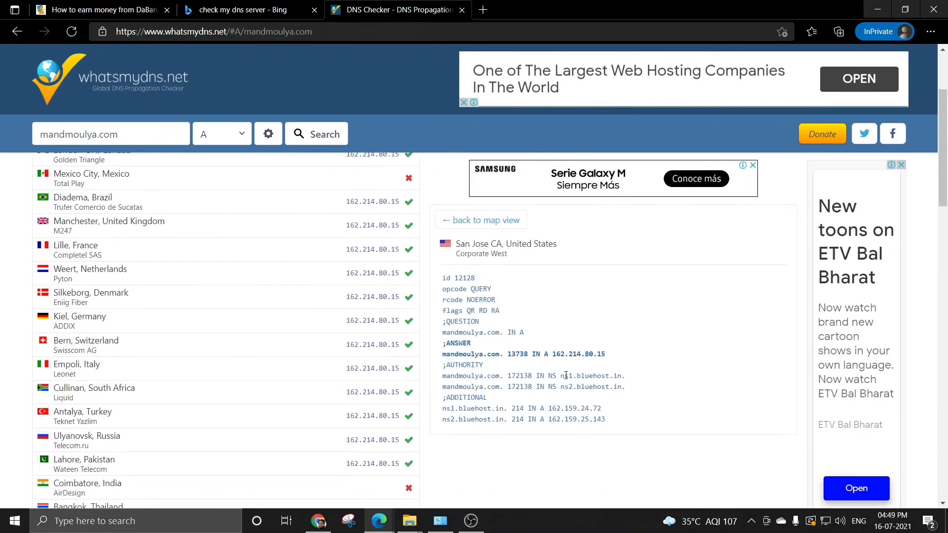
double_click(566, 376)
left_click_drag(560, 387, 636, 390)
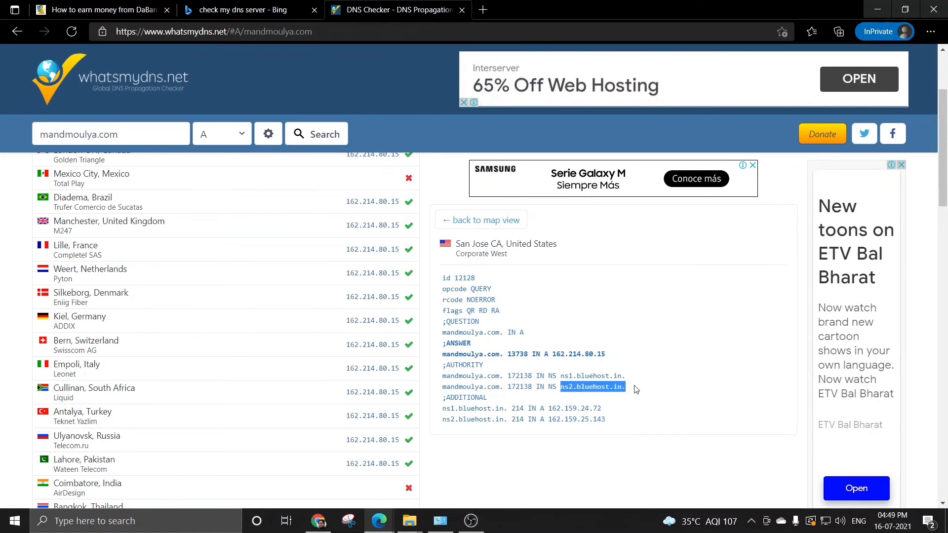
left_click_drag(342, 202, 403, 203)
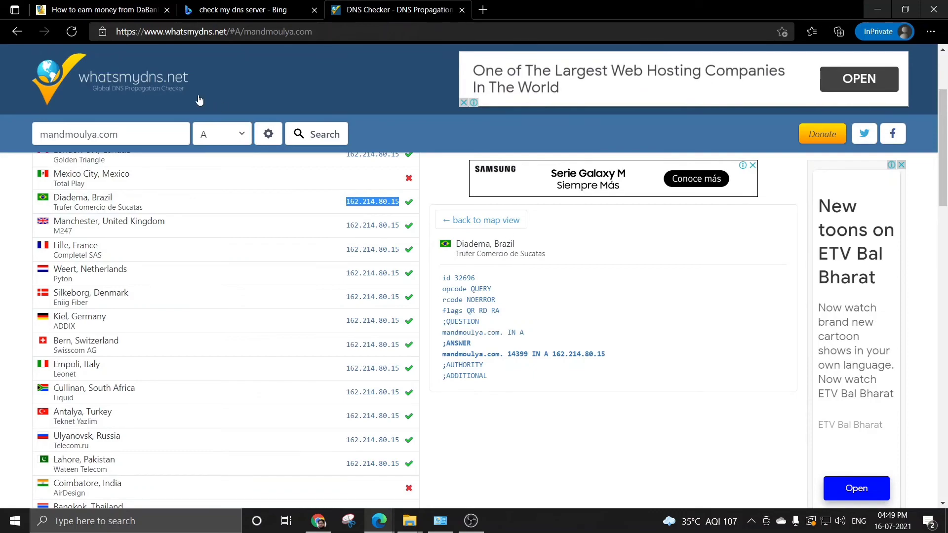
- Return to the DaBank & Eonnet article and recheck its heading, contents list, body text and embedded video
left_click(104, 11)
scroll(477, 245, "up", 15)
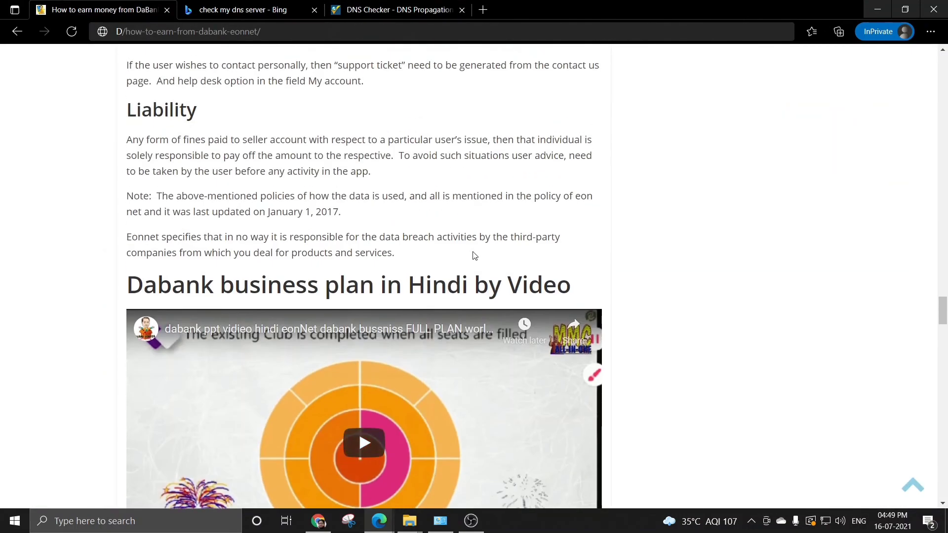
left_click_drag(943, 282, 709, 78)
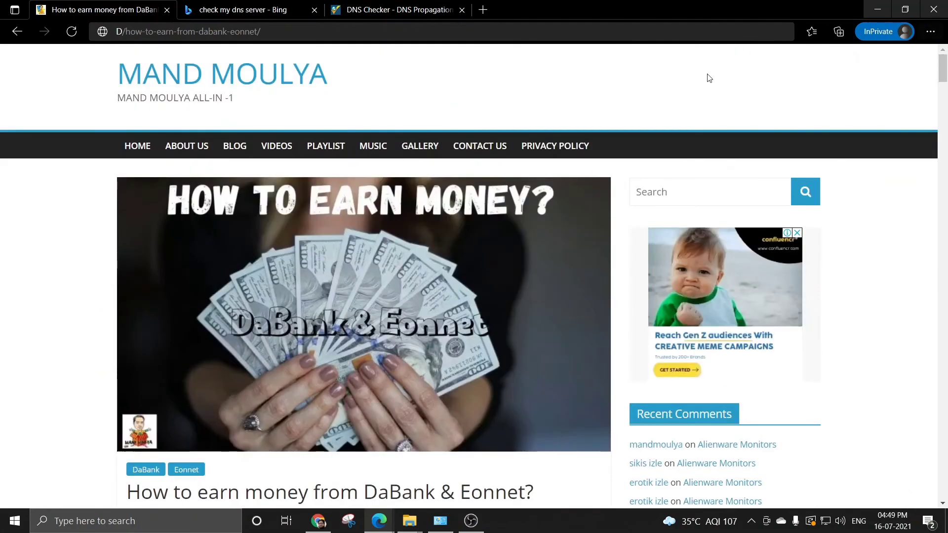
scroll(414, 276, "down", 7)
scroll(416, 274, "up", 5)
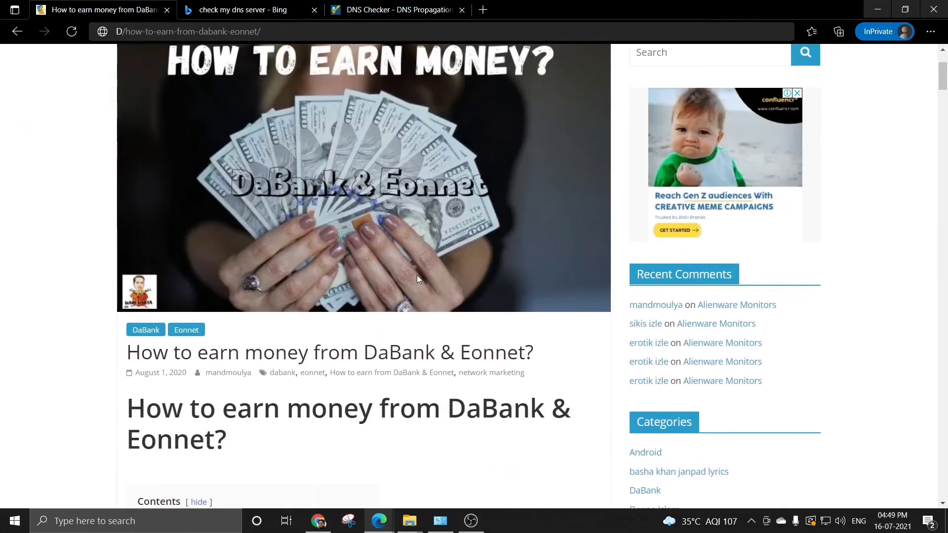
scroll(320, 294, "down", 3)
left_click_drag(450, 269, 489, 291)
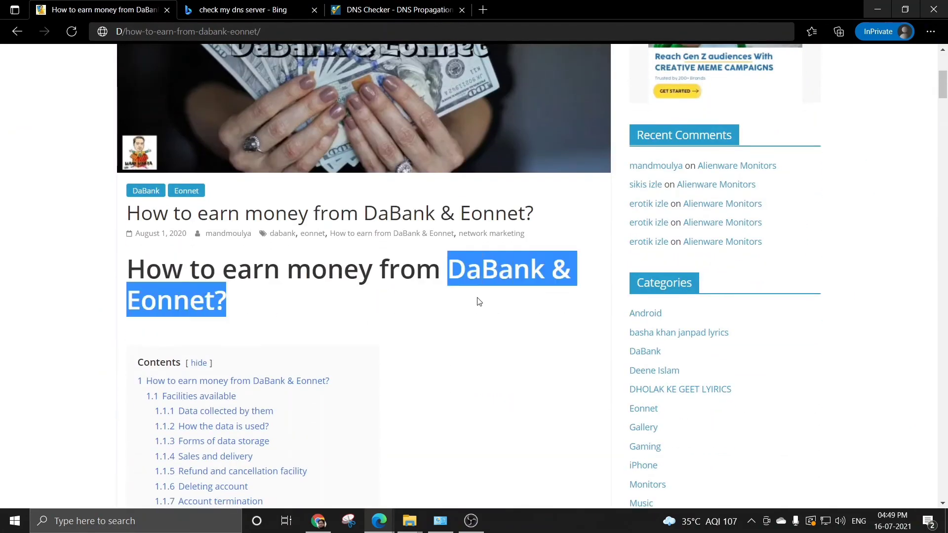
scroll(477, 300, "down", 18)
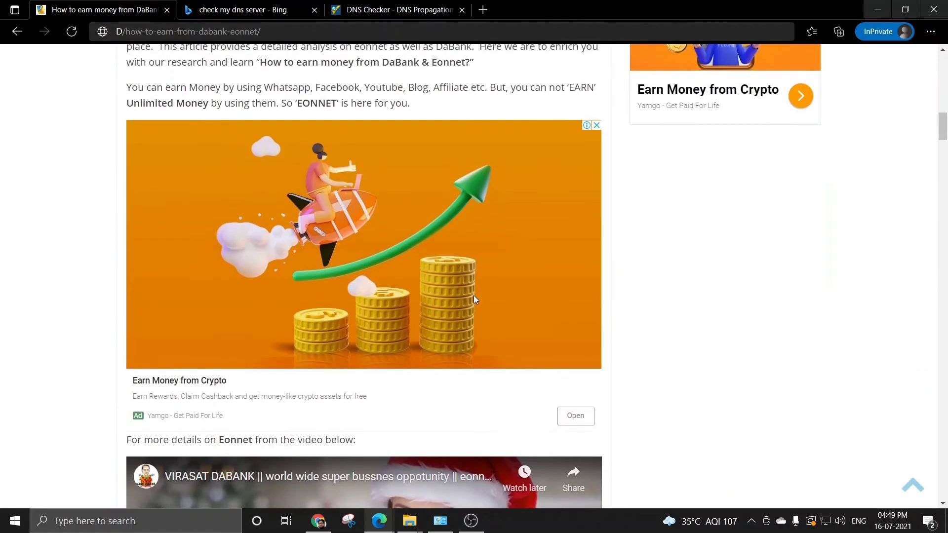
scroll(474, 300, "down", 3)
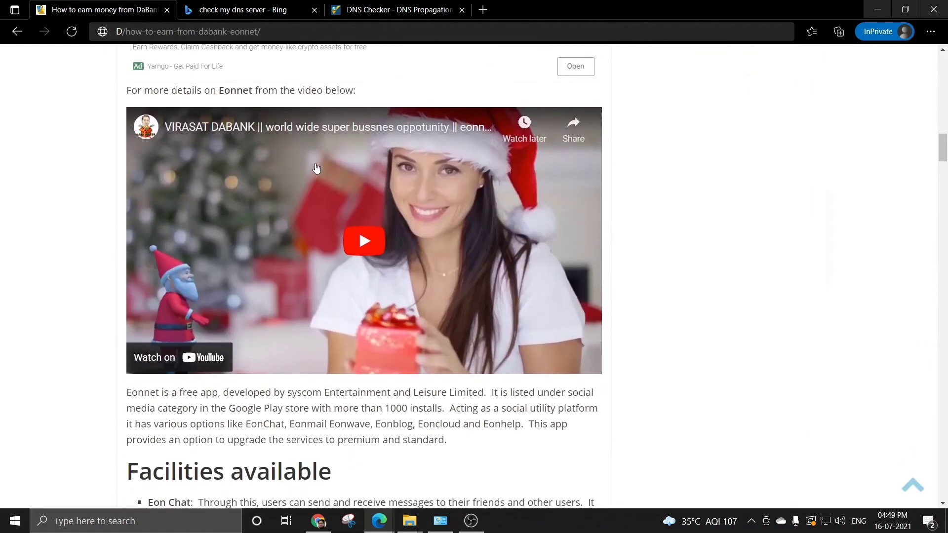